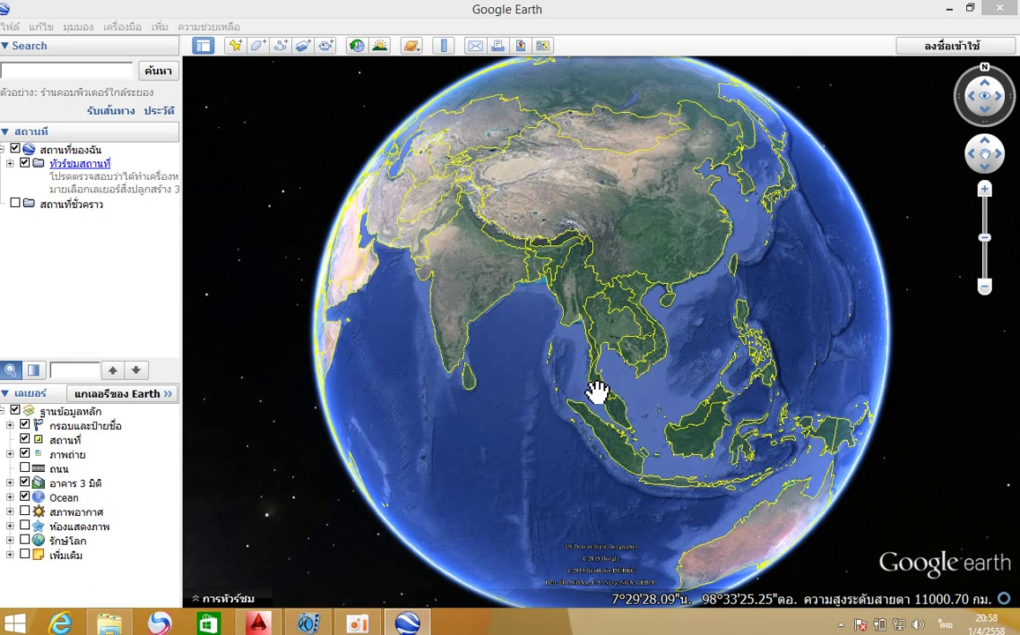
# Step: Search for สนามบินดอนเมือง and zoom out until the whole Don Mueang airport shows
pyautogui.click(34, 69)
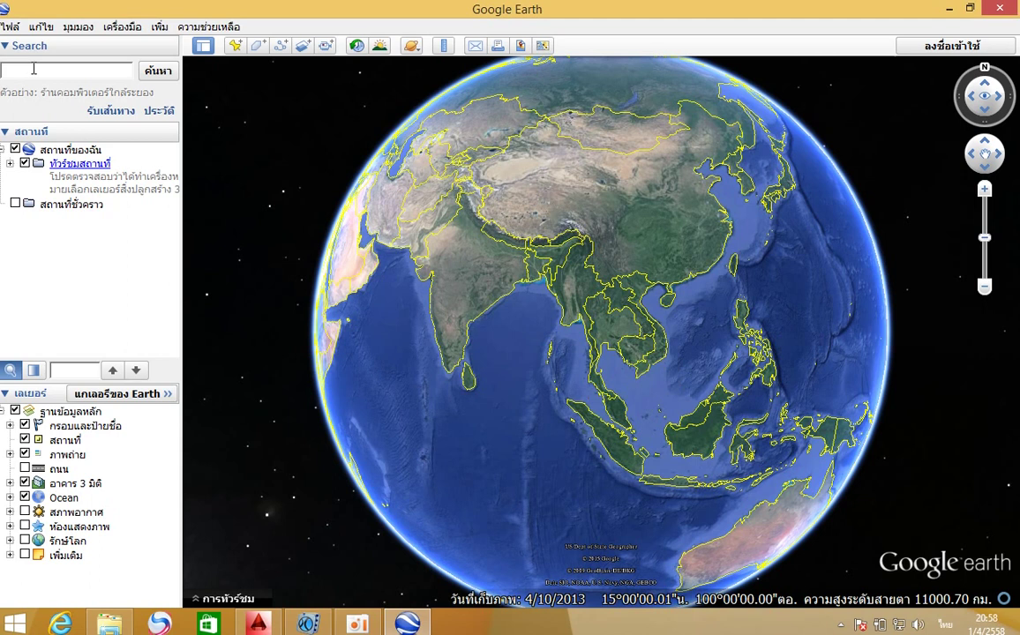
pyautogui.write('สน')
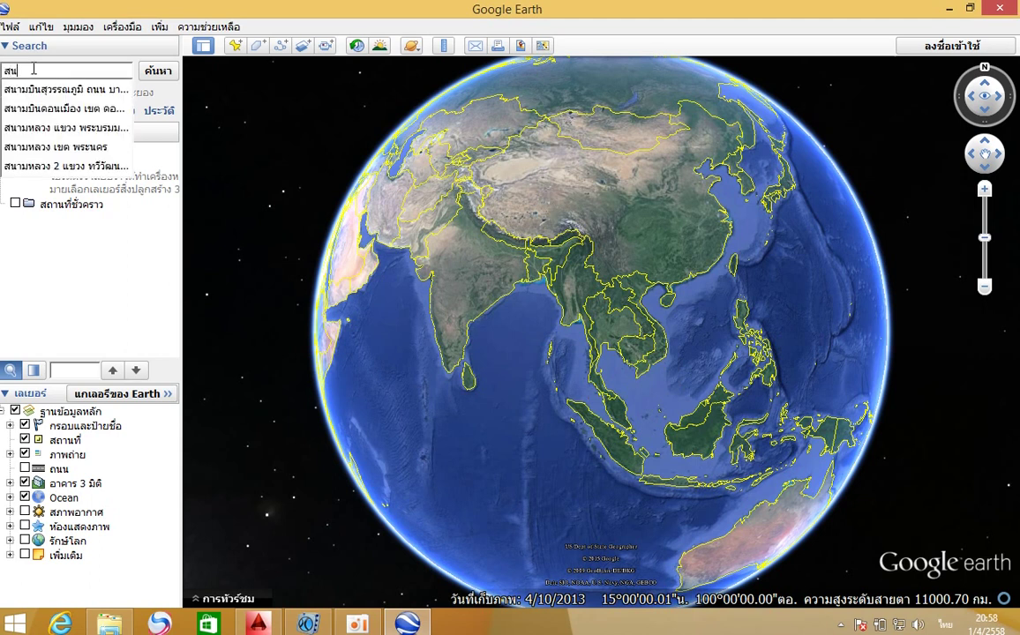
pyautogui.write('าม')
pyautogui.write('บินดอนเมื')
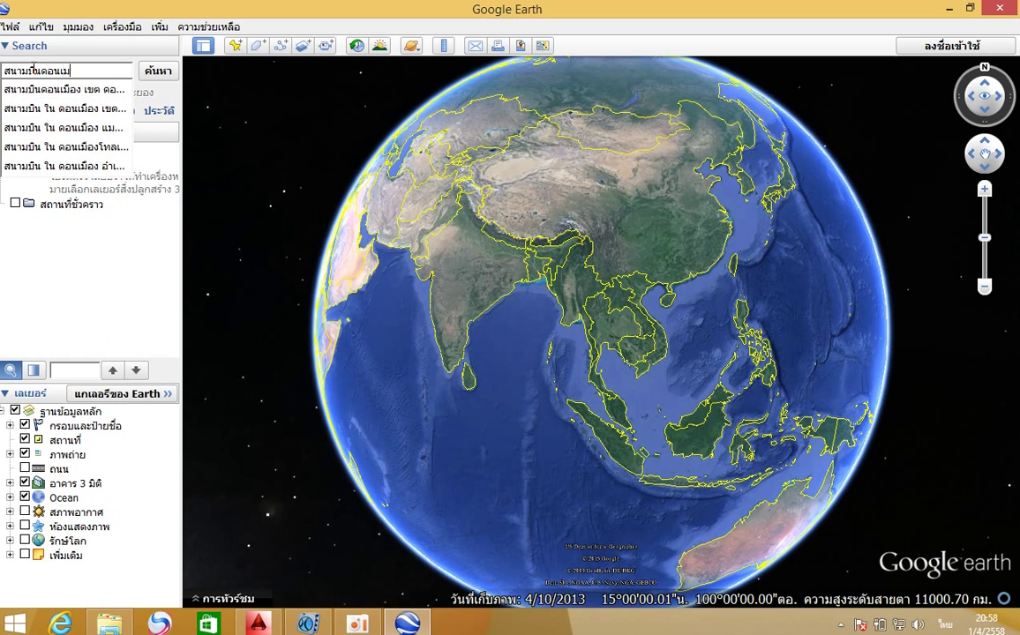
pyautogui.write('อง')
pyautogui.click(28, 88)
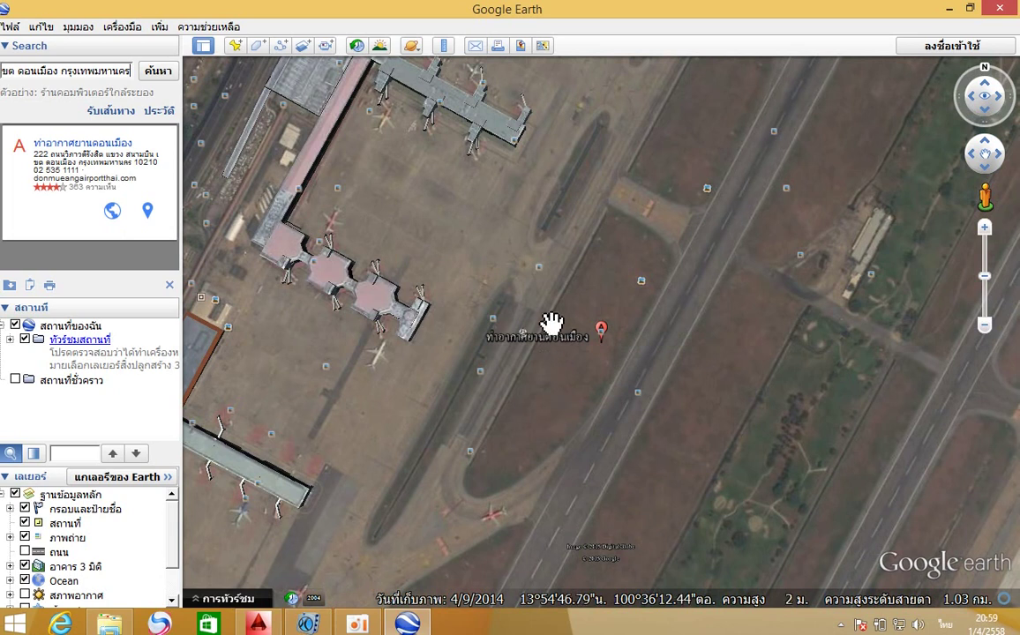
pyautogui.scroll(-2, 551, 323)
pyautogui.scroll(-3, 551, 323)
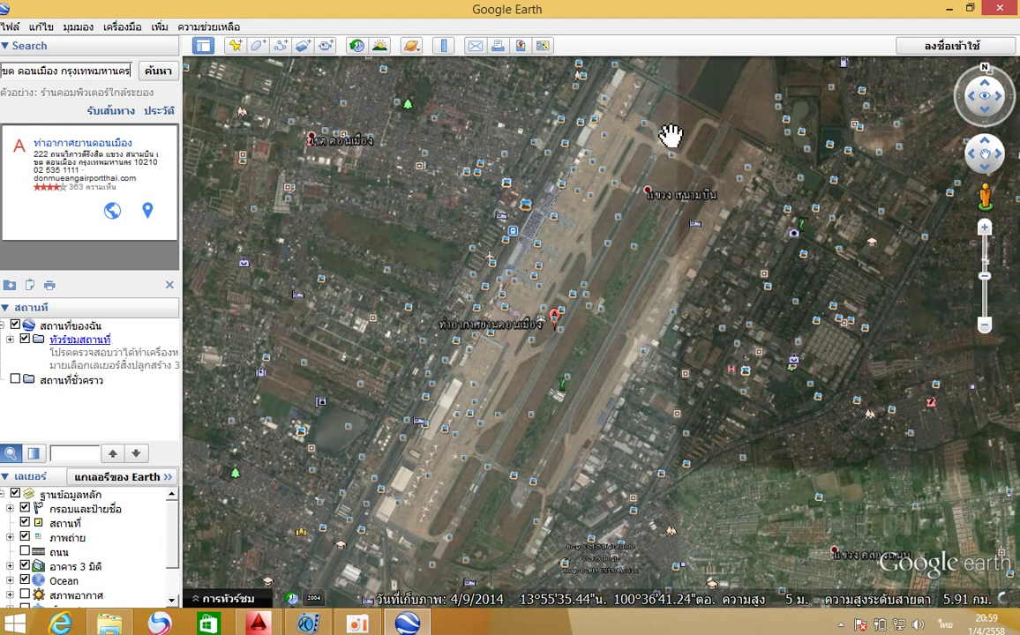
pyautogui.click(444, 49)
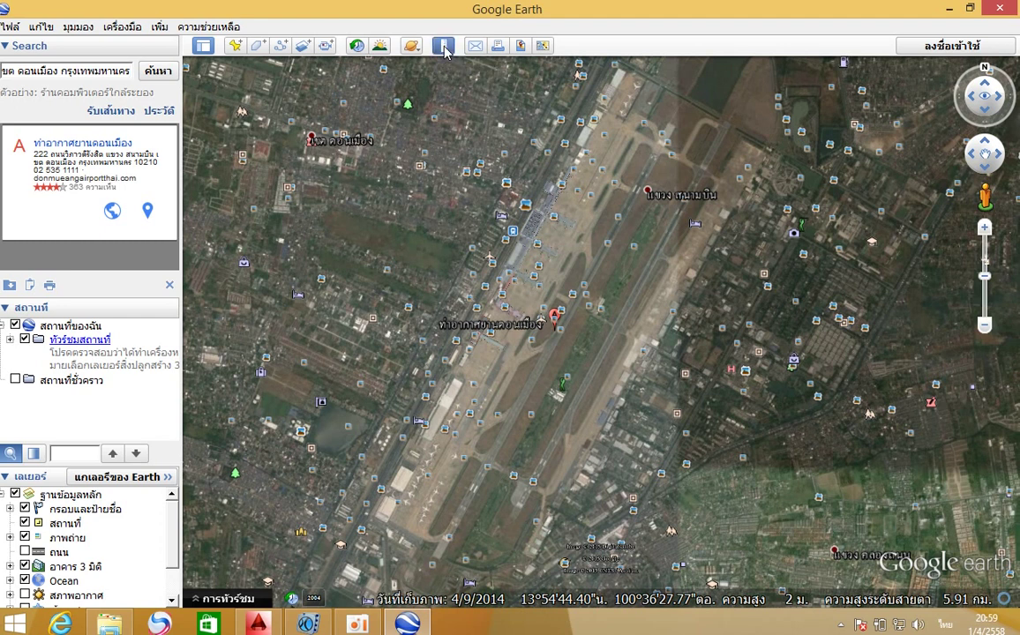
# Step: Keep the Ruler unit on metres (เมตร) and zoom in on the runway's southern end
pyautogui.click(336, 178)
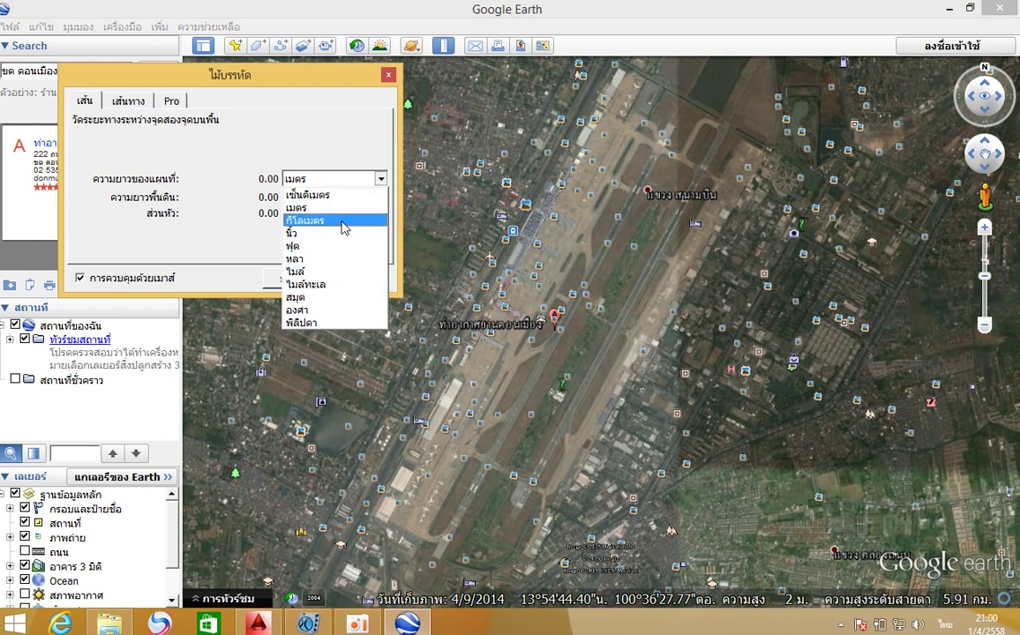
pyautogui.click(304, 207)
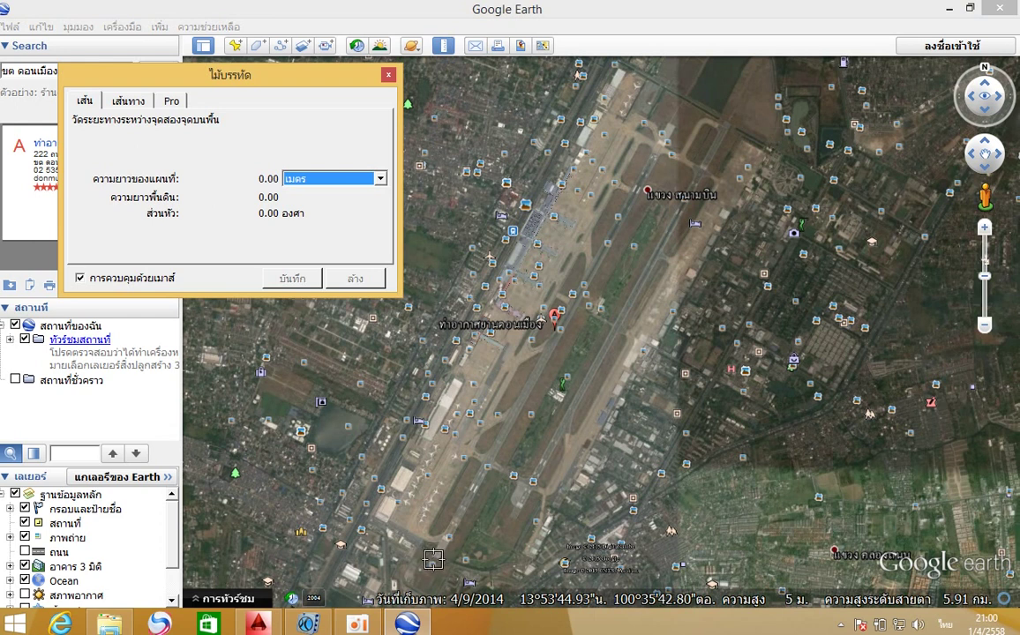
pyautogui.scroll(3, 422, 559)
pyautogui.scroll(2, 432, 566)
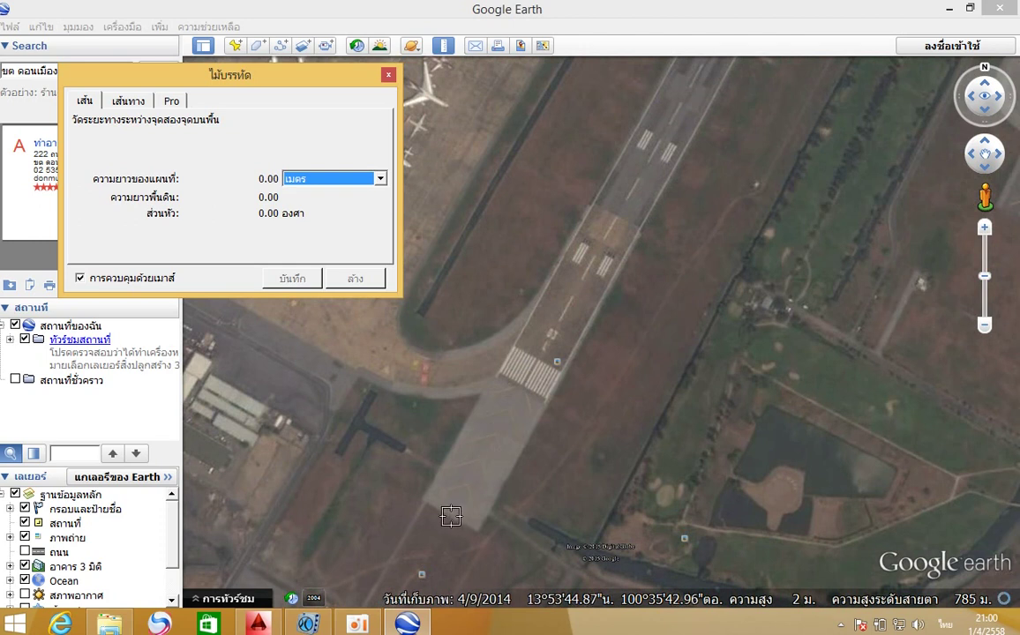
# Step: Draw the ruler line from the runway's south end to its north end, measuring 4,000.37 m
pyautogui.click(451, 517)
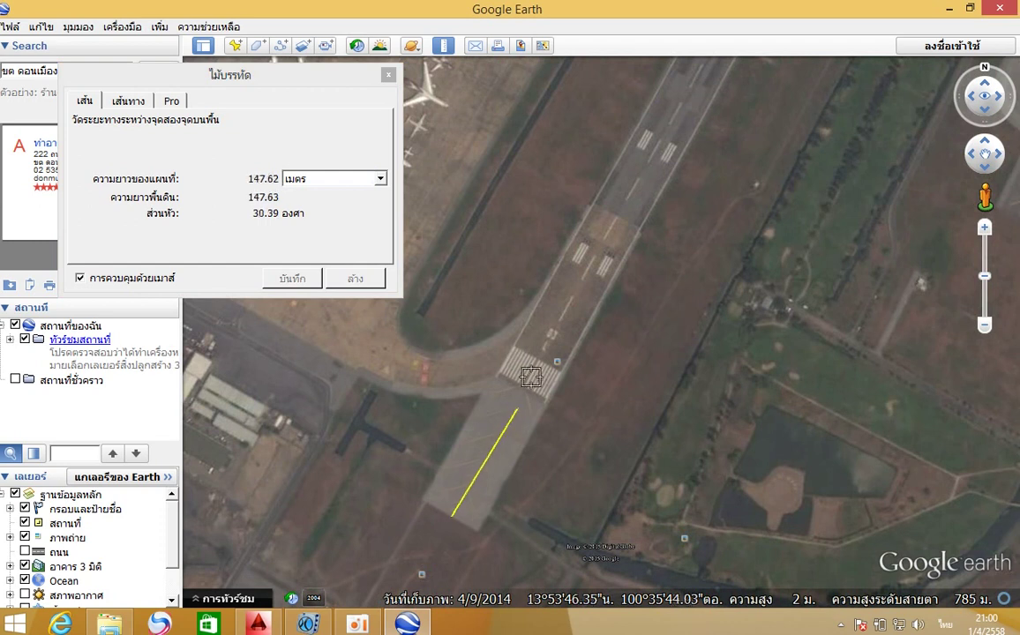
pyautogui.scroll(-5, 573, 295)
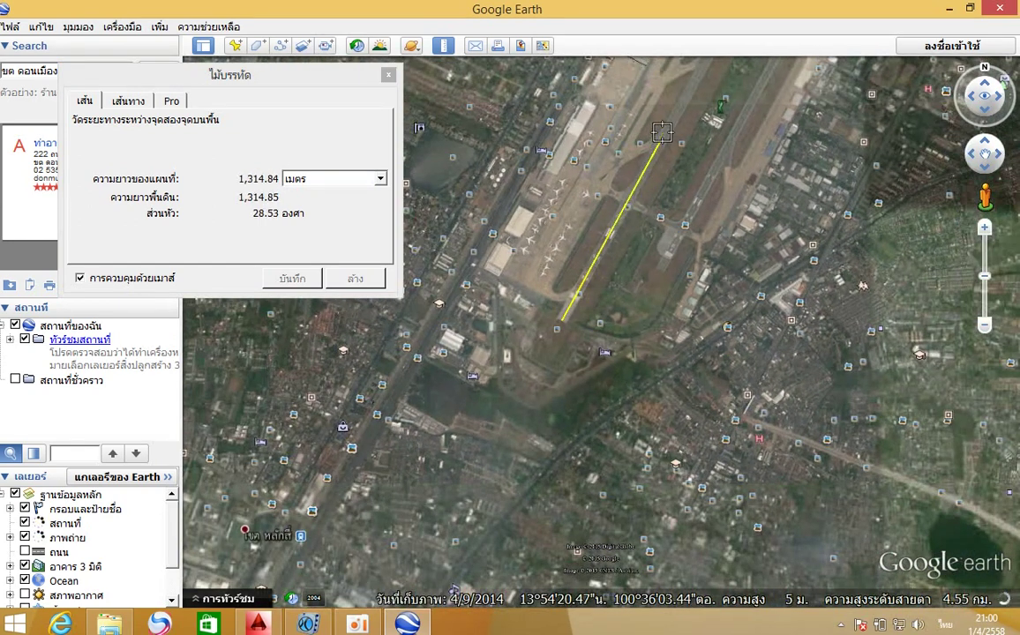
pyautogui.moveTo(615, 228); pyautogui.dragTo(524, 353)
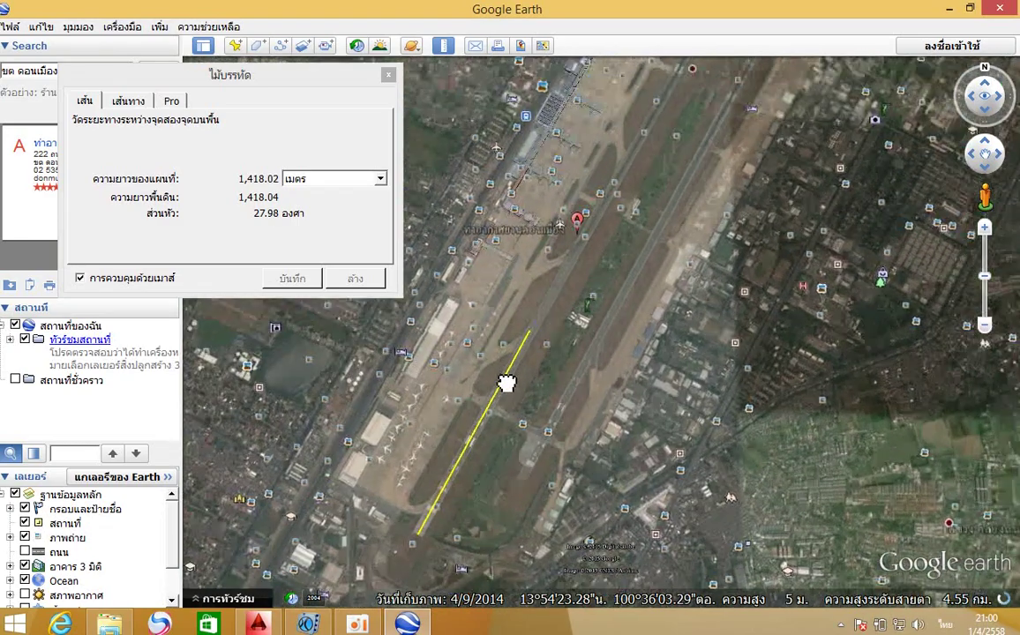
pyautogui.moveTo(658, 110)
pyautogui.mouseDown()
pyautogui.moveTo(588, 289)
pyautogui.moveTo(524, 342)
pyautogui.mouseUp()
pyautogui.scroll(5, 538, 326)
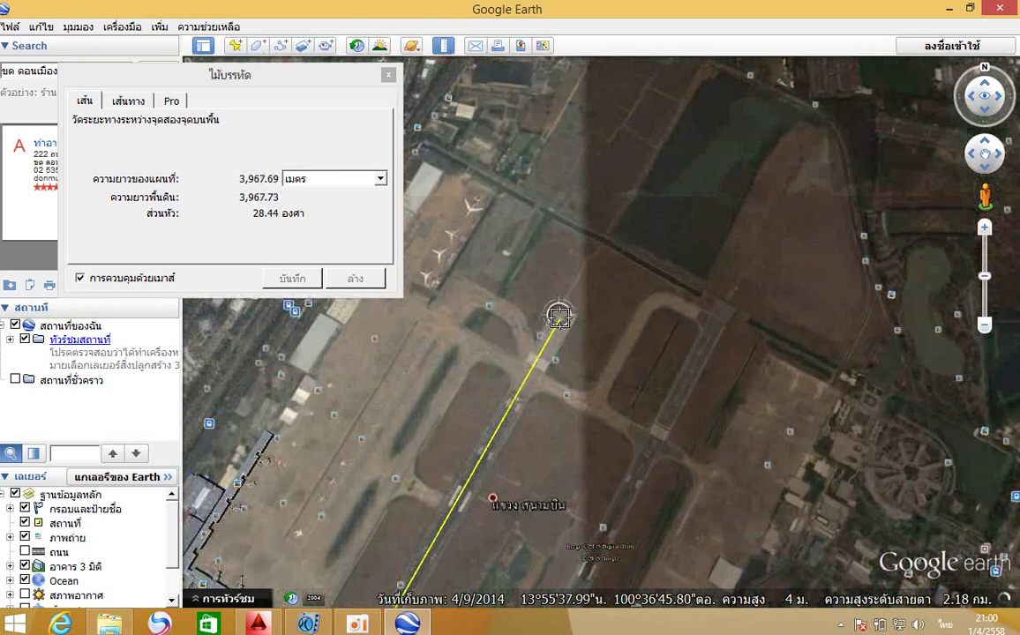
pyautogui.scroll(2, 565, 313)
pyautogui.scroll(1, 572, 306)
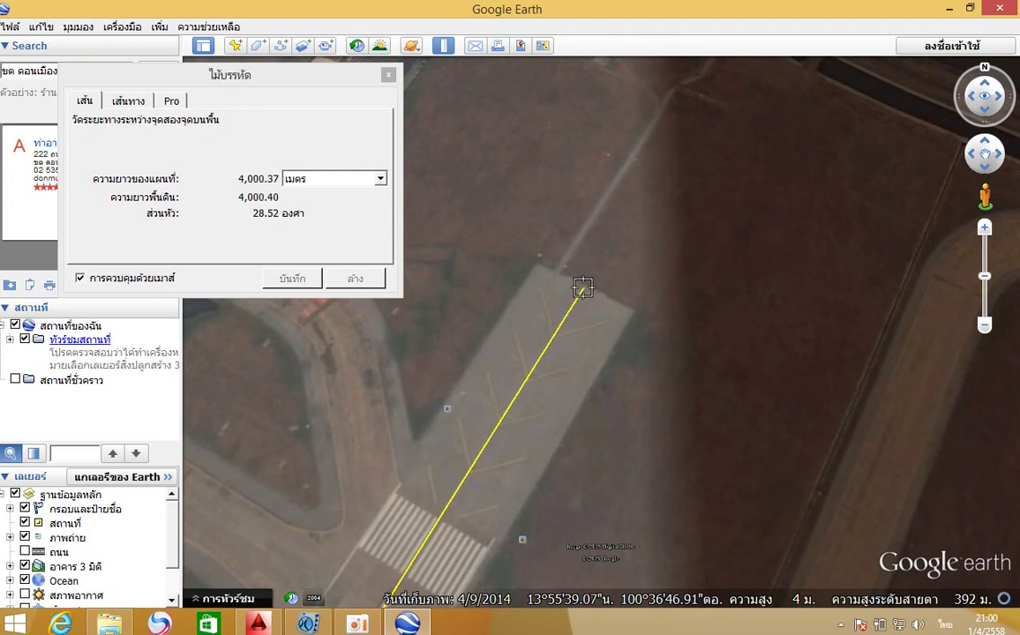
pyautogui.click(582, 288)
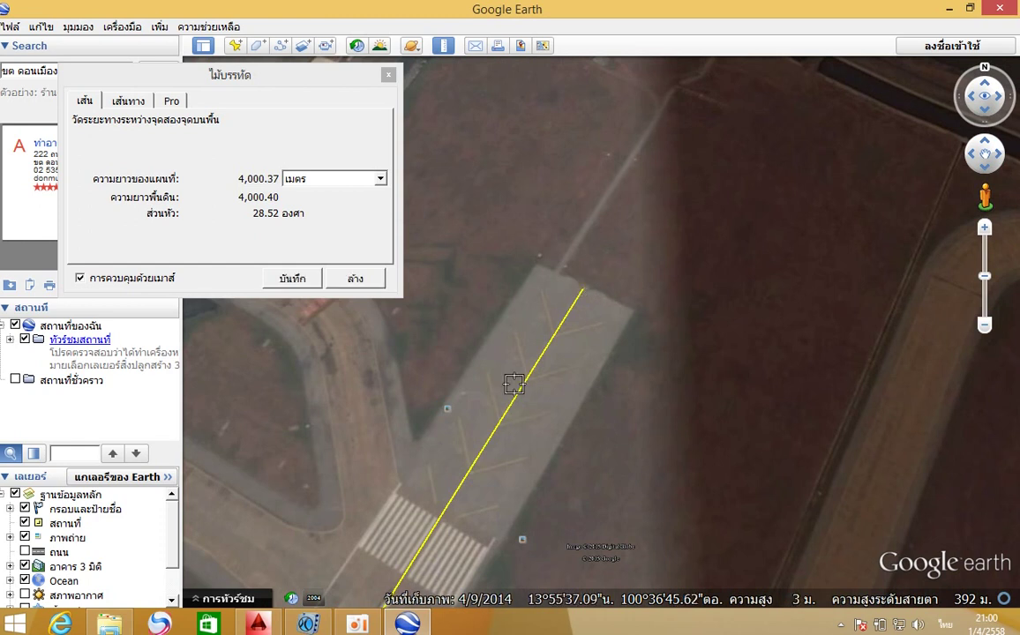
pyautogui.scroll(-5, 530, 314)
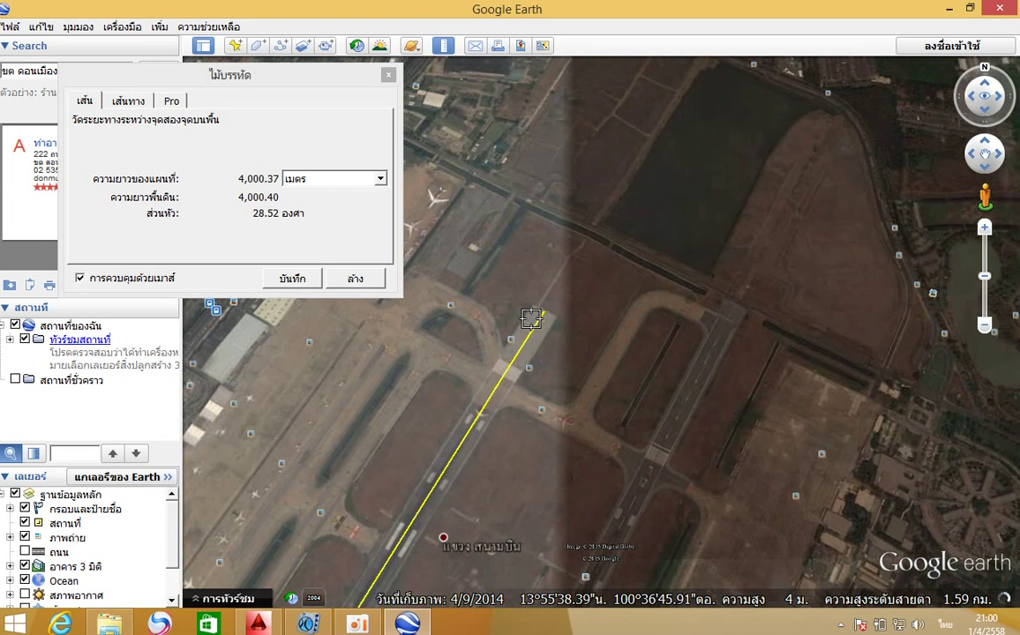
pyautogui.scroll(-2, 485, 393)
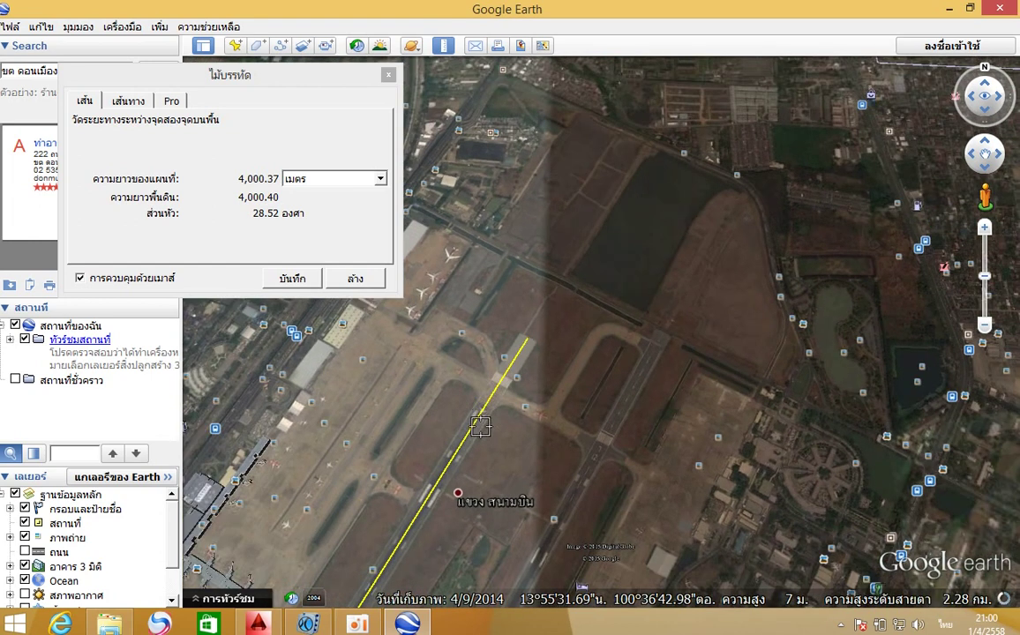
pyautogui.scroll(-3, 529, 364)
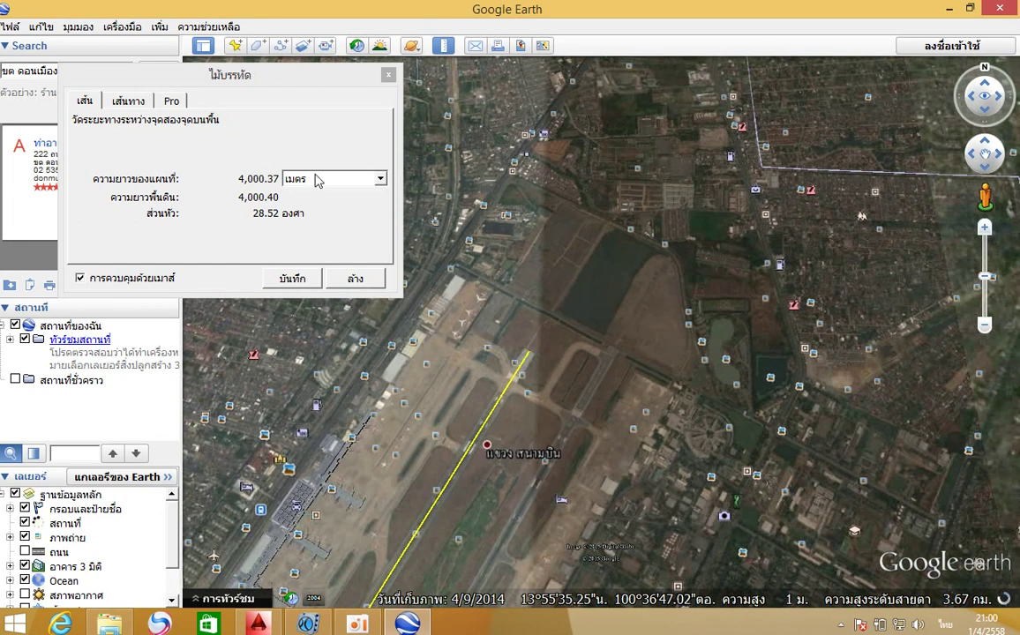
pyautogui.moveTo(270, 75); pyautogui.dragTo(3, 492)
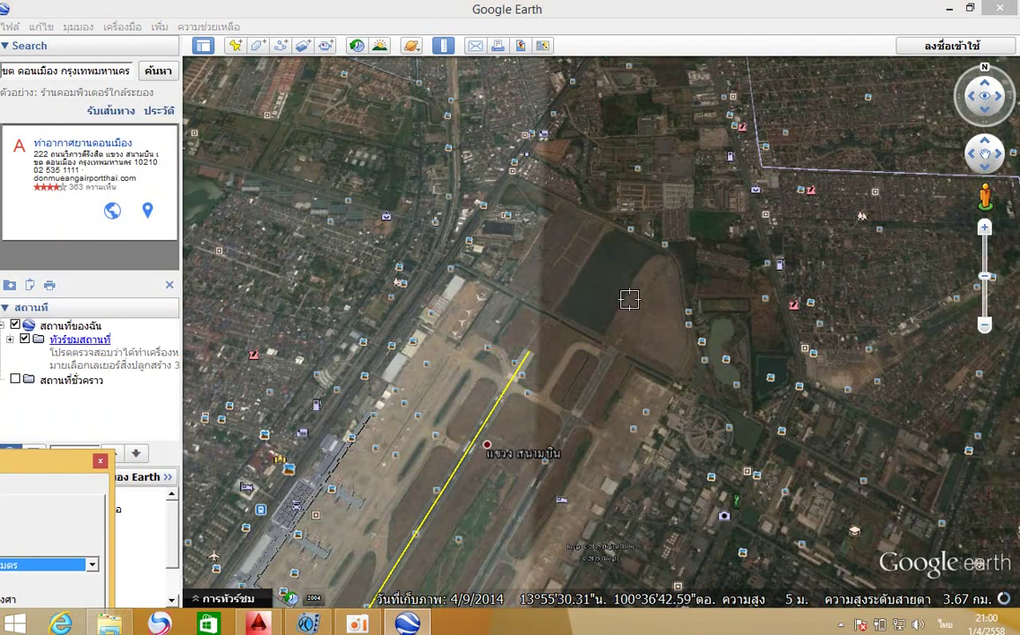
# Step: Zoom out and pan so the whole airport and yellow runway line are centred
pyautogui.scroll(-2, 630, 300)
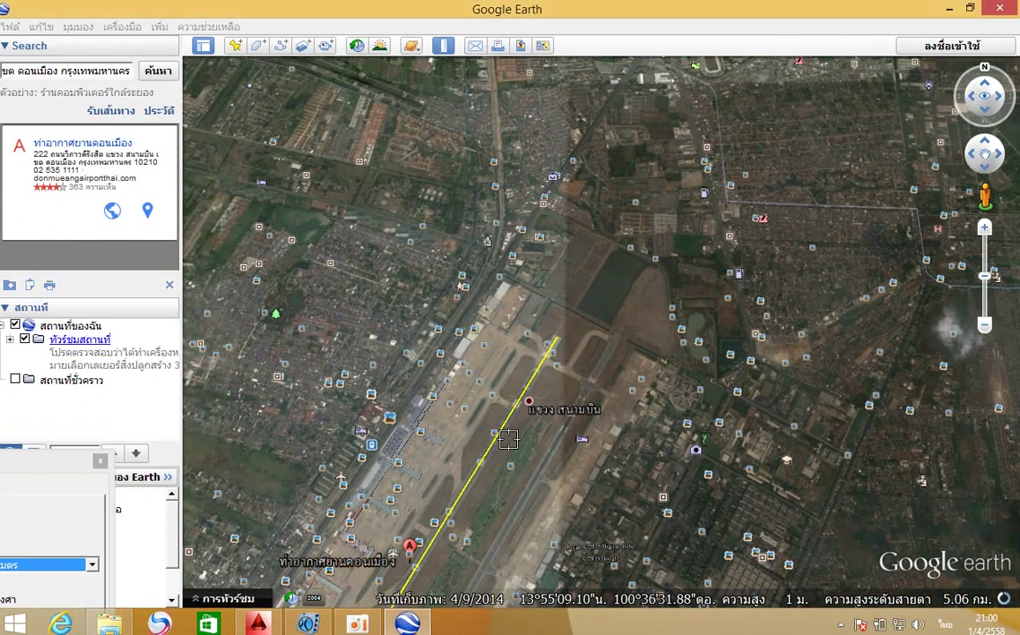
pyautogui.moveTo(490, 458); pyautogui.dragTo(691, 179)
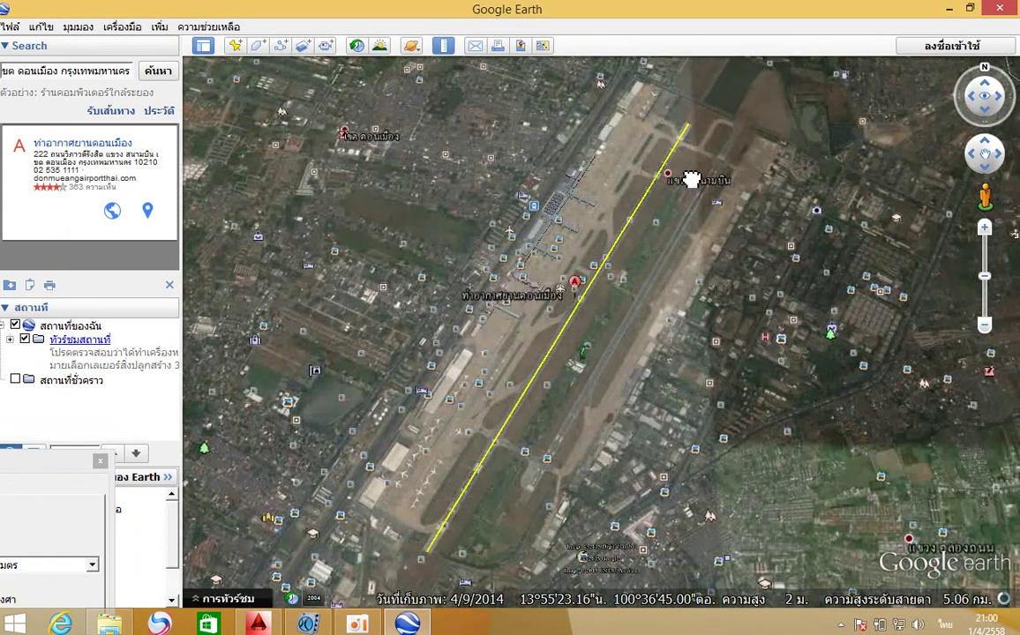
pyautogui.moveTo(692, 180); pyautogui.dragTo(676, 172)
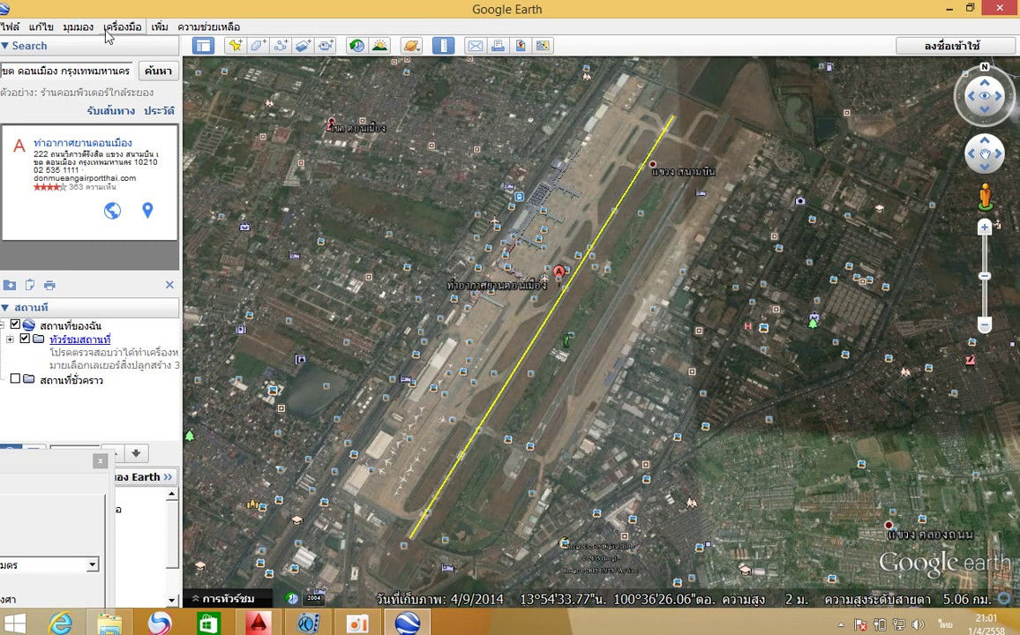
# Step: Save the view as image สนามบิน ดอนเมือง.jpg on drive D, replacing the existing file
pyautogui.click(10, 28)
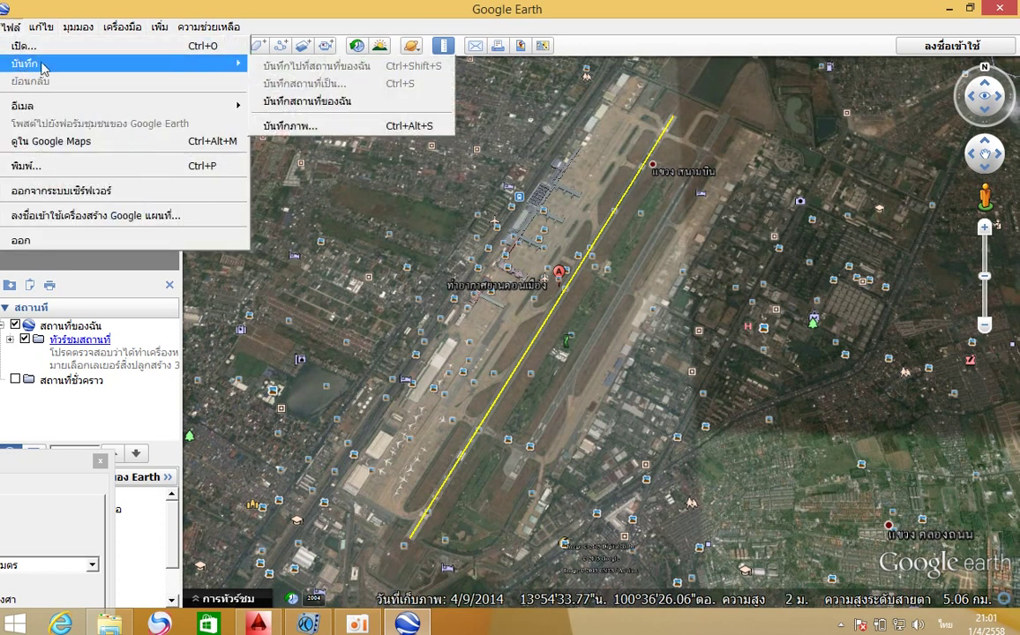
pyautogui.moveTo(123, 64)
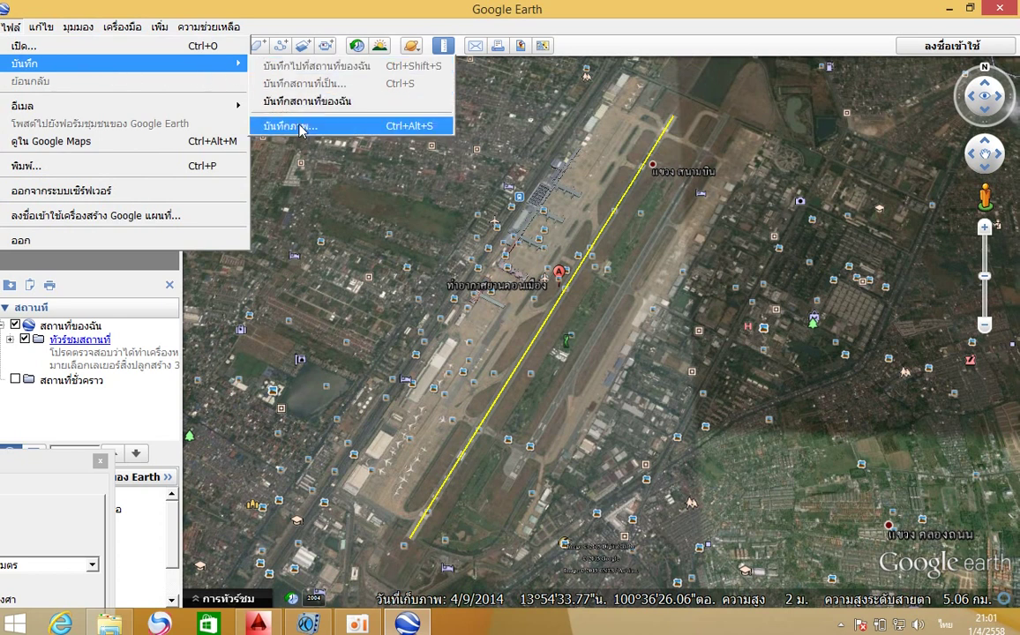
pyautogui.click(300, 130)
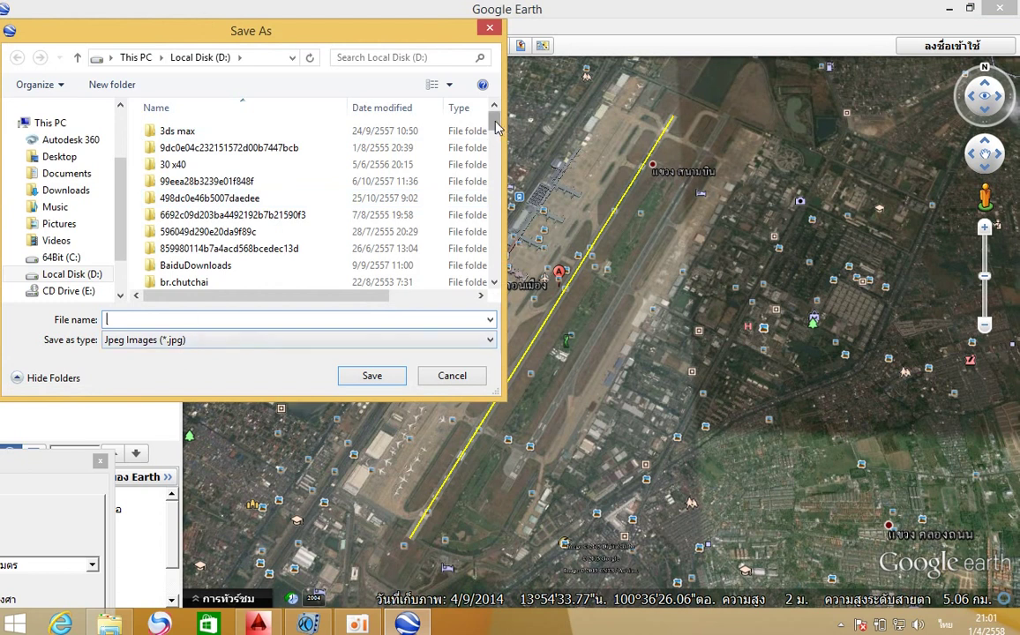
pyautogui.moveTo(494, 121); pyautogui.dragTo(496, 277)
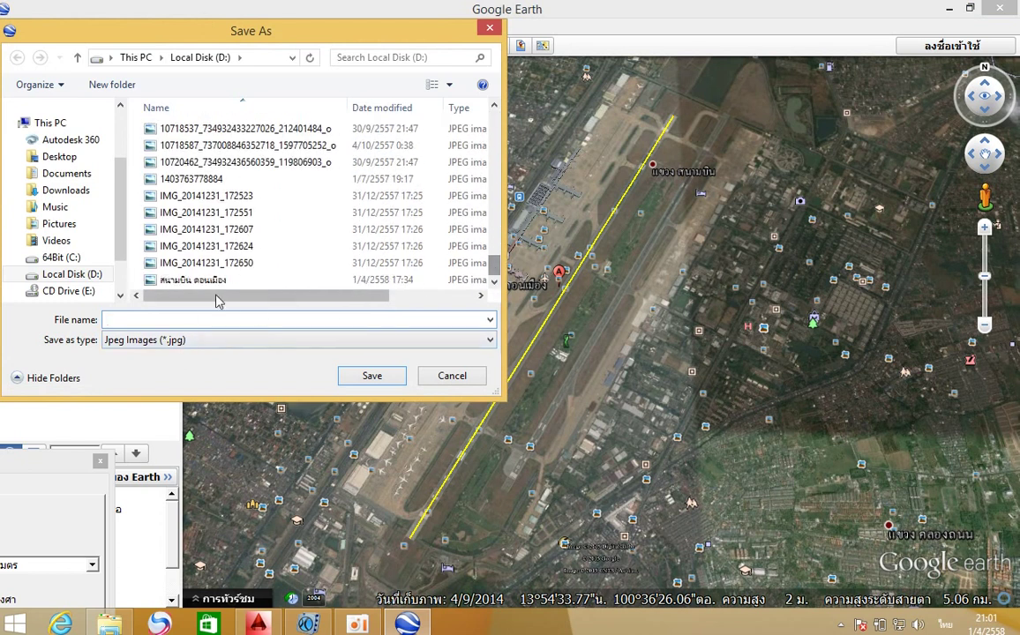
pyautogui.click(207, 280)
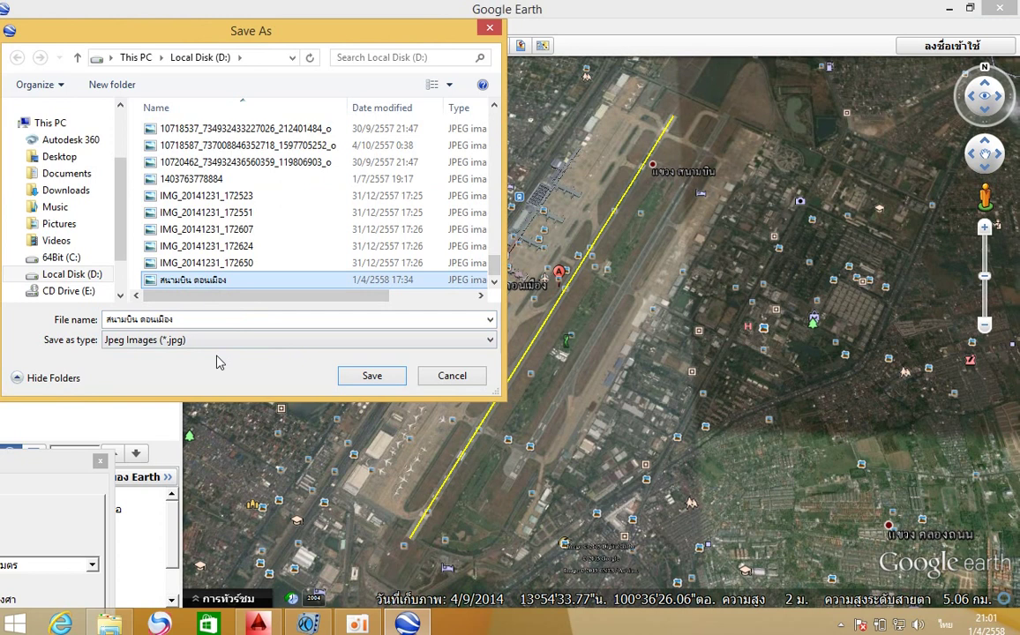
pyautogui.click(373, 378)
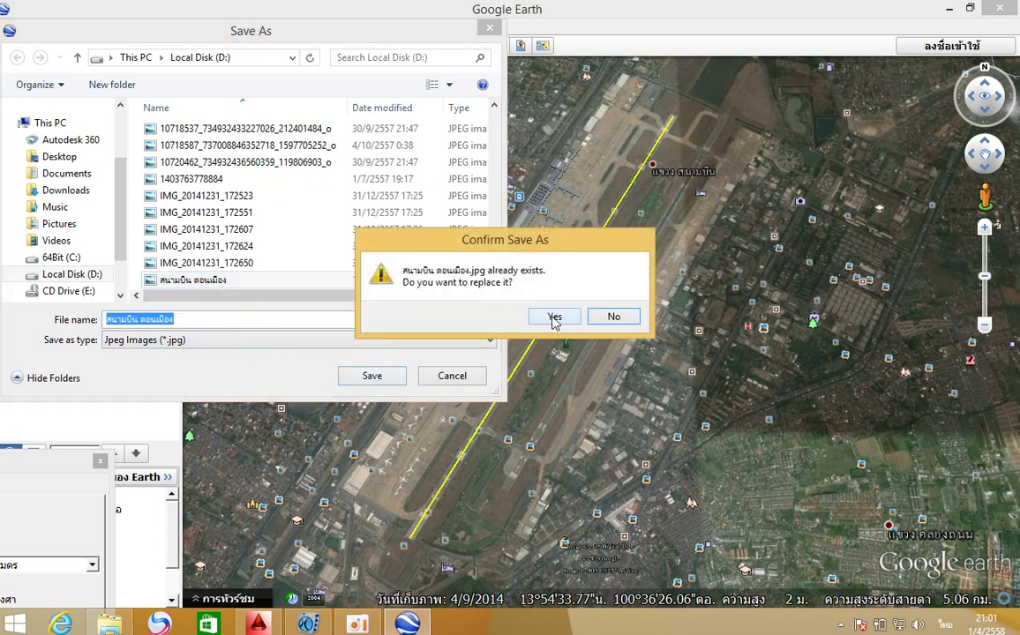
pyautogui.click(555, 317)
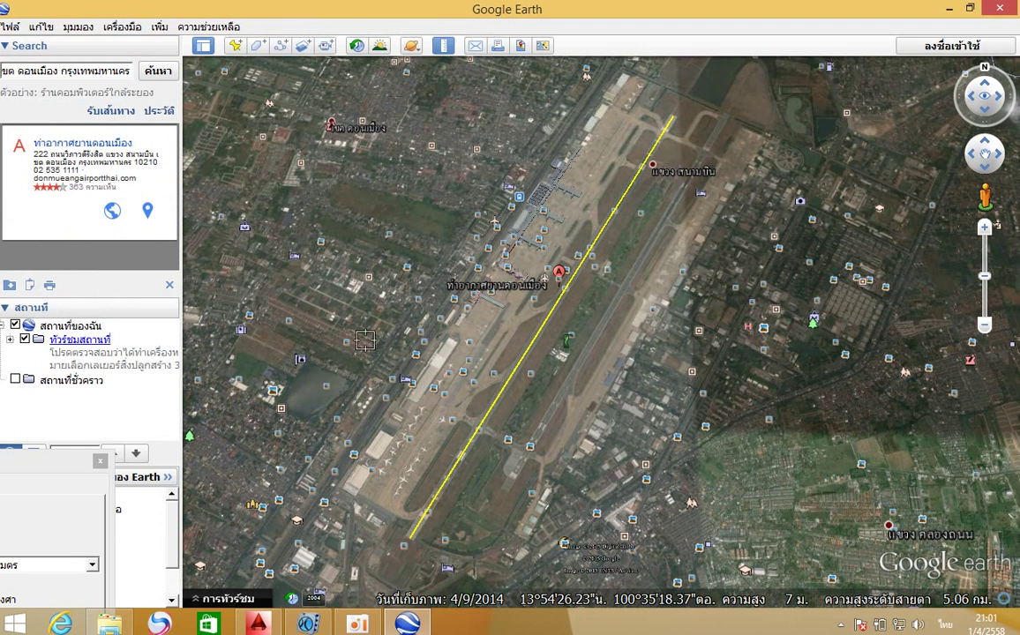
pyautogui.click(949, 8)
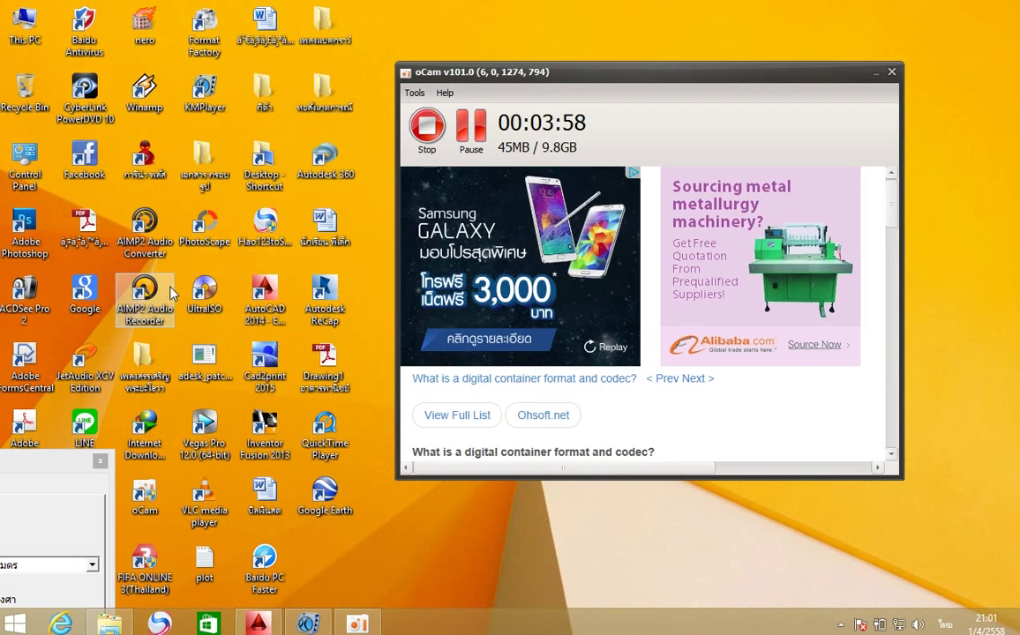
# Step: Bring the AutoCAD window with the empty Drawing1 to the front
pyautogui.click(257, 625)
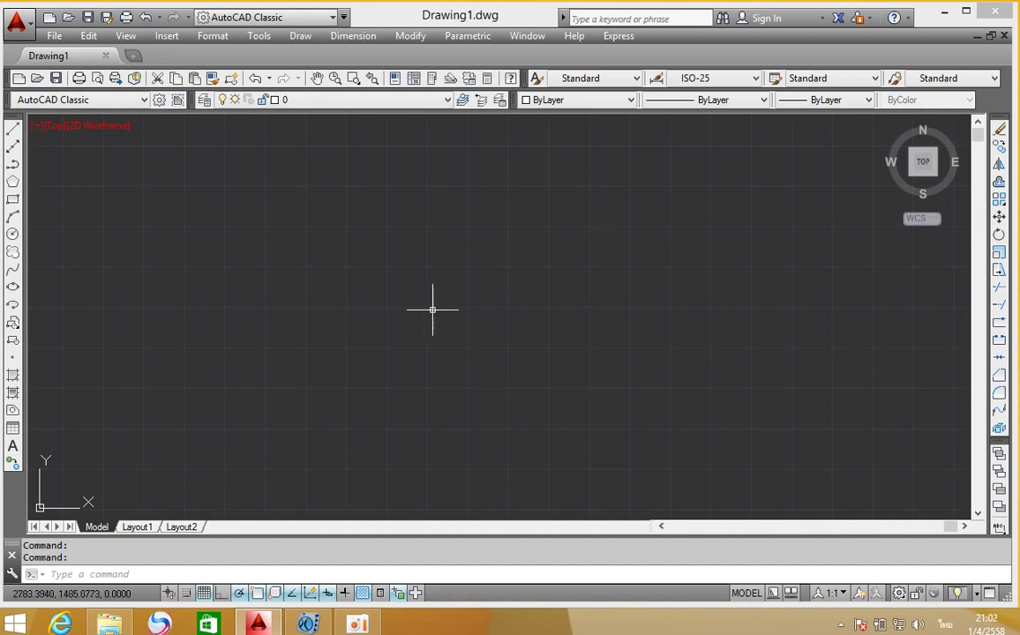
# Step: Choose the สนามบิน ดอนเมือง image on drive D as a raster image reference
pyautogui.click(169, 37)
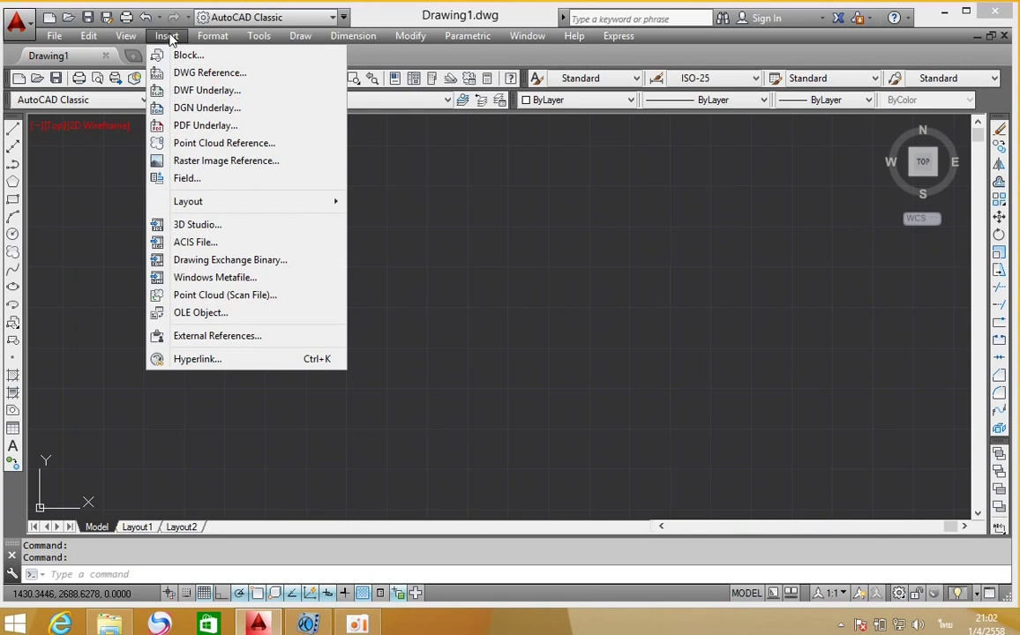
pyautogui.click(186, 164)
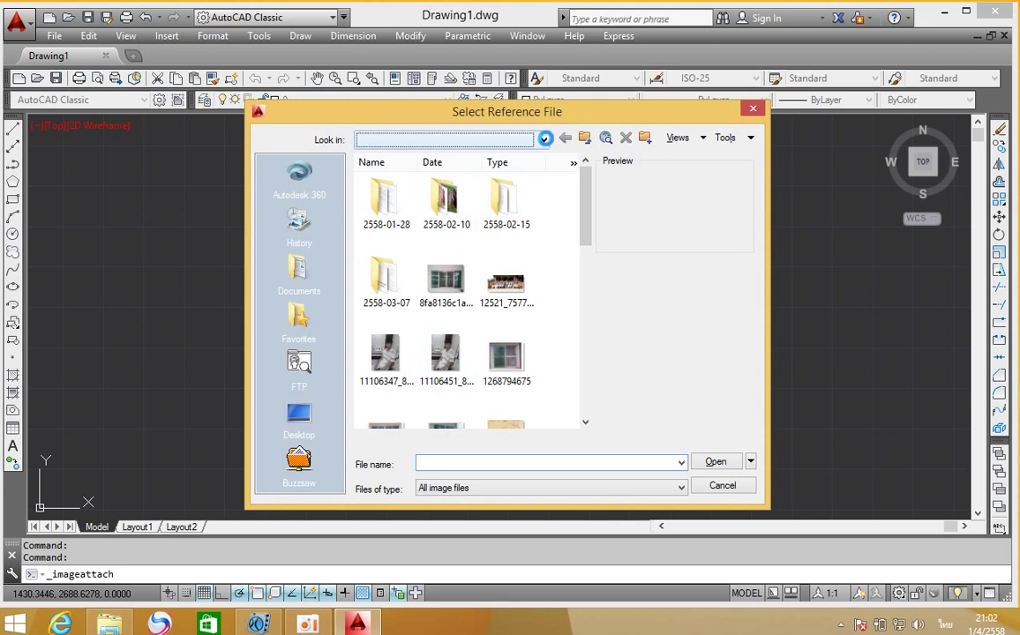
pyautogui.click(544, 140)
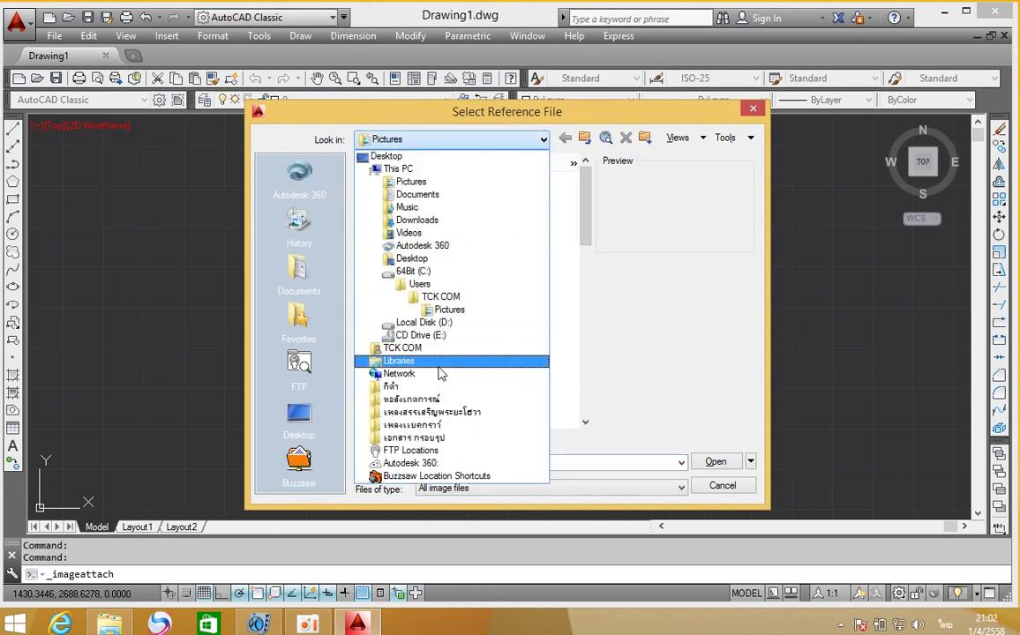
pyautogui.click(459, 328)
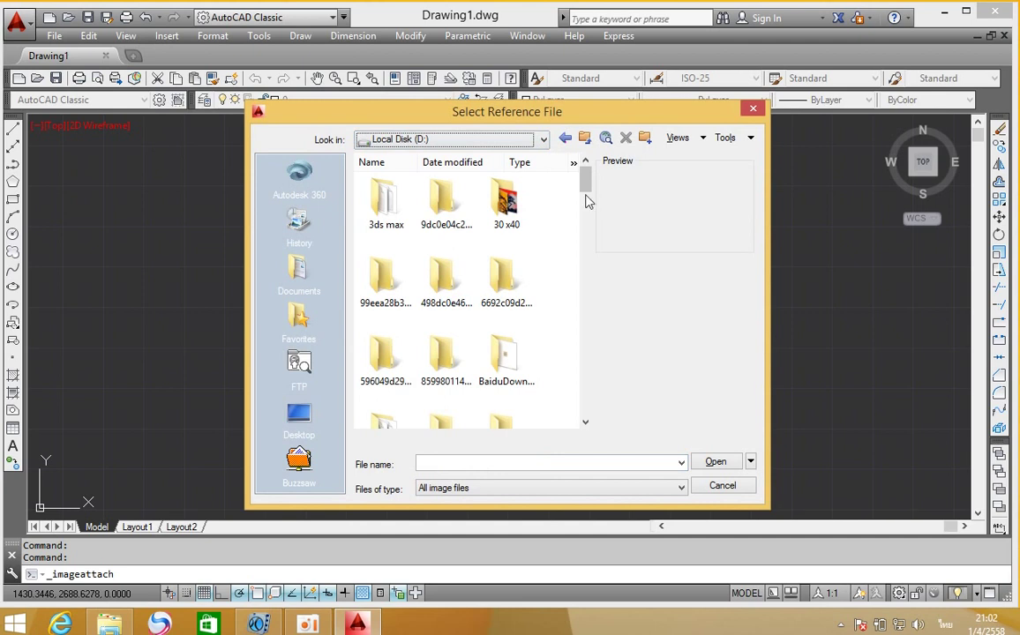
pyautogui.moveTo(583, 181); pyautogui.dragTo(583, 427)
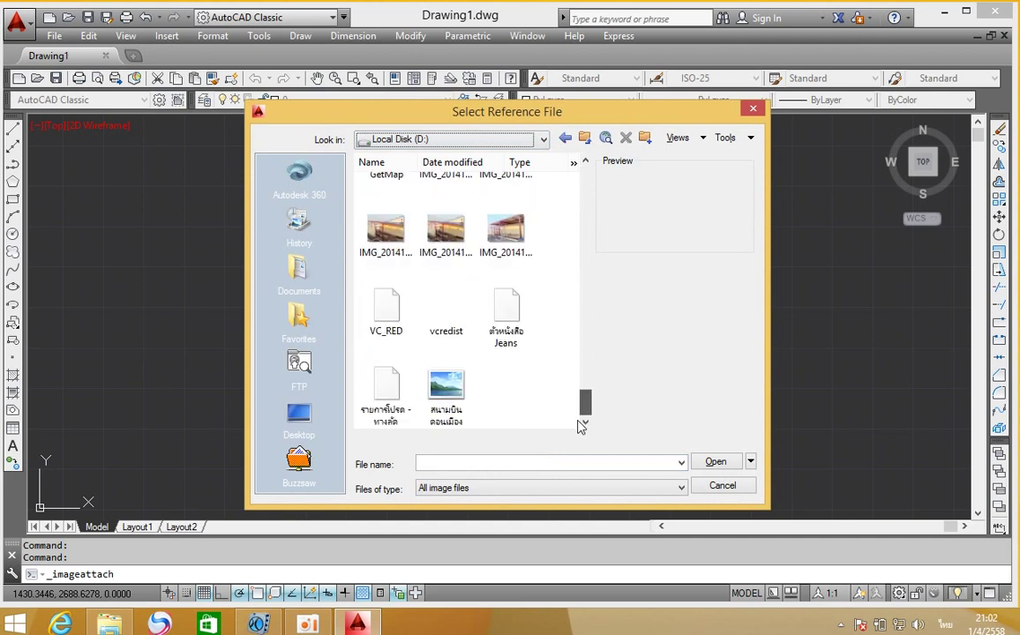
pyautogui.click(452, 403)
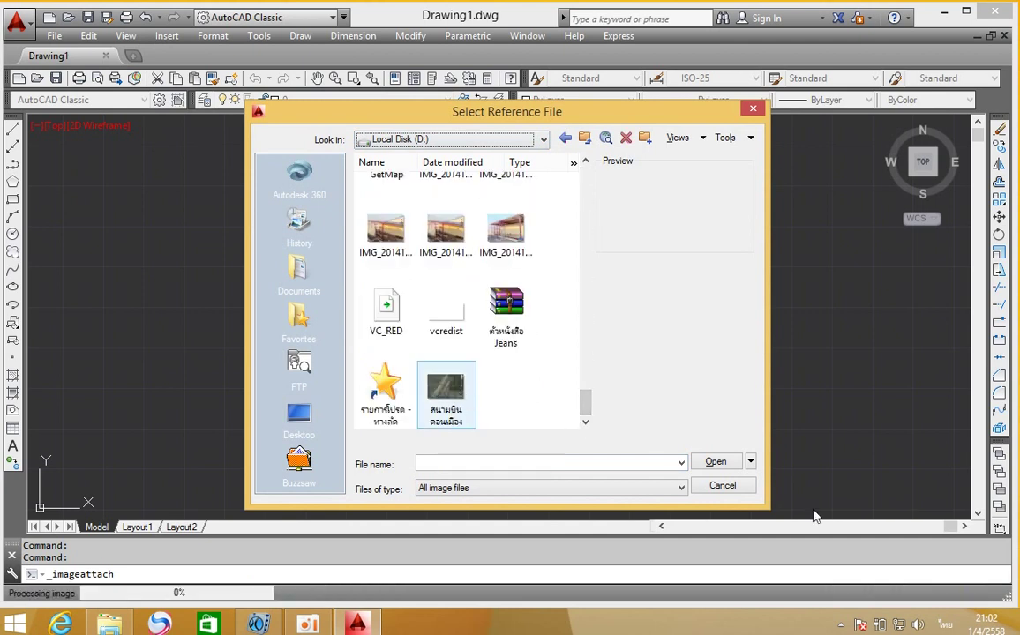
pyautogui.click(716, 465)
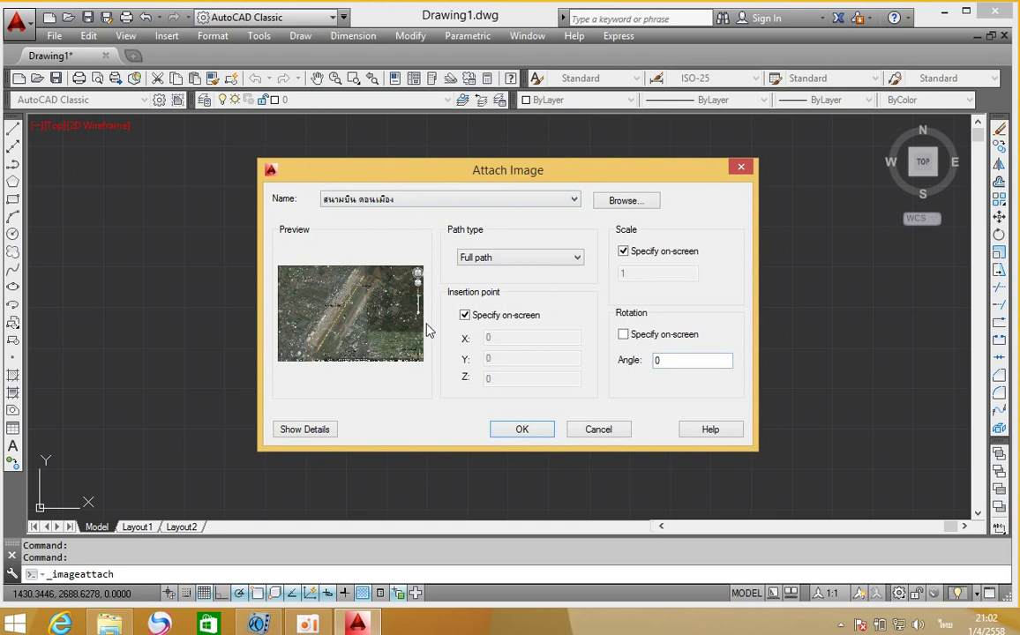
# Step: Attach the airport image in Drawing1 at the origin with scale 1
pyautogui.click(534, 432)
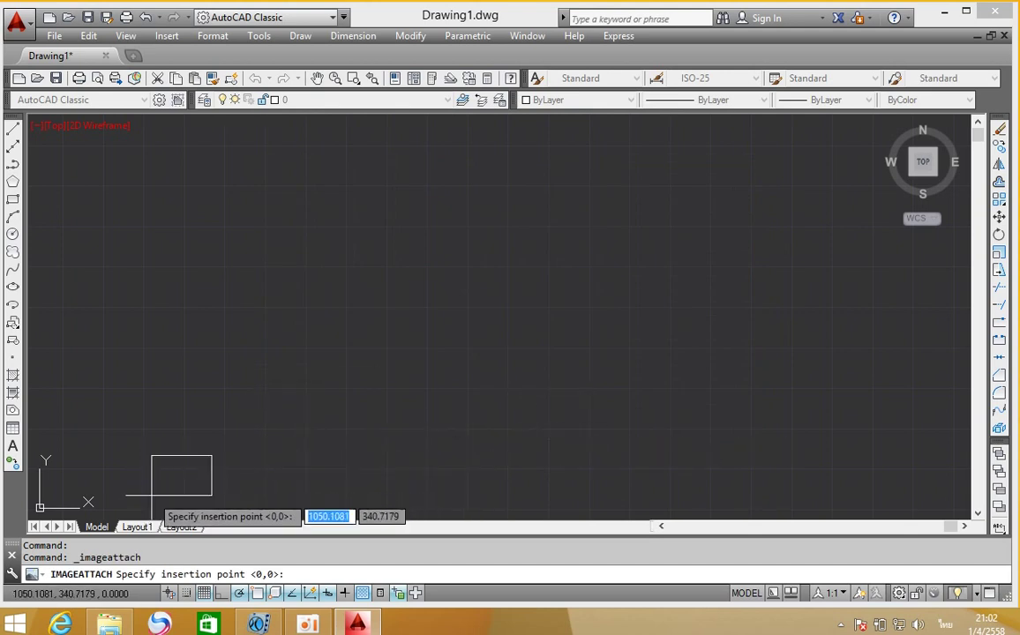
pyautogui.click(151, 494)
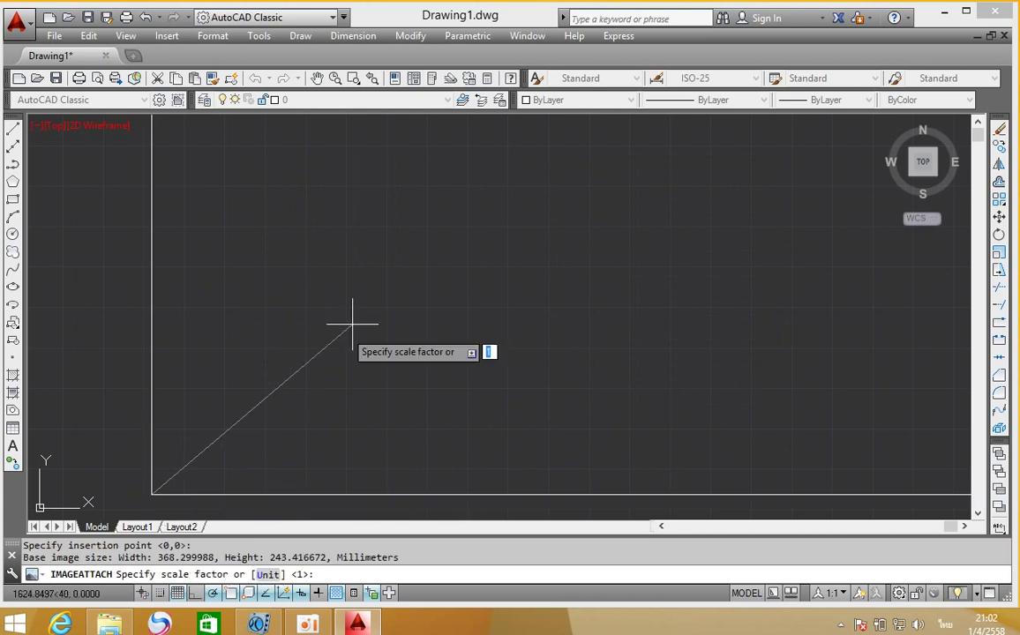
pyautogui.scroll(-3, 480, 304)
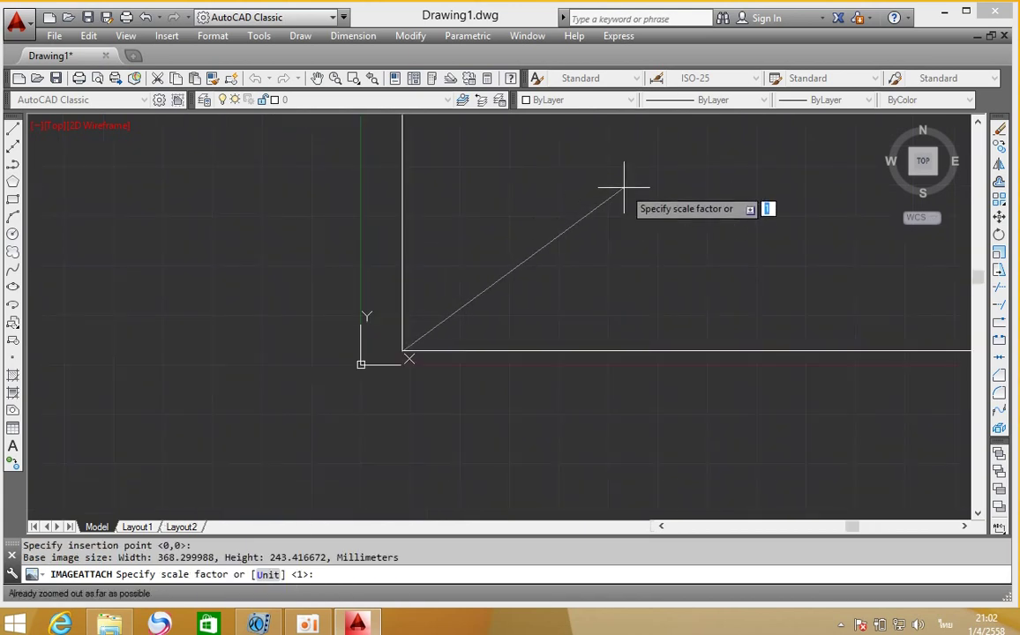
pyautogui.moveTo(426, 302); pyautogui.dragTo(311, 382, button='middle')
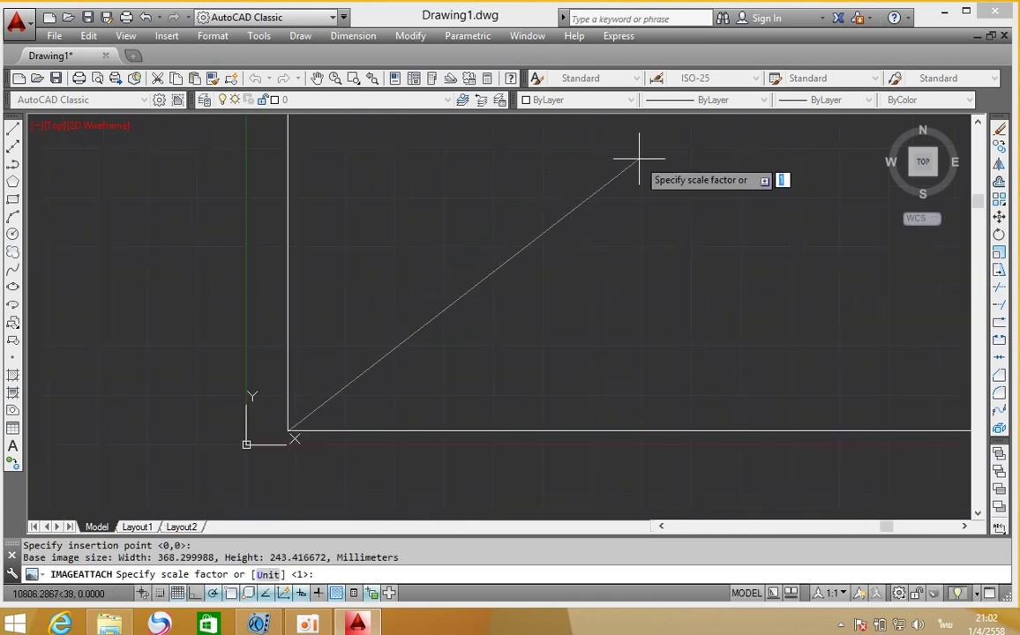
pyautogui.click(695, 127)
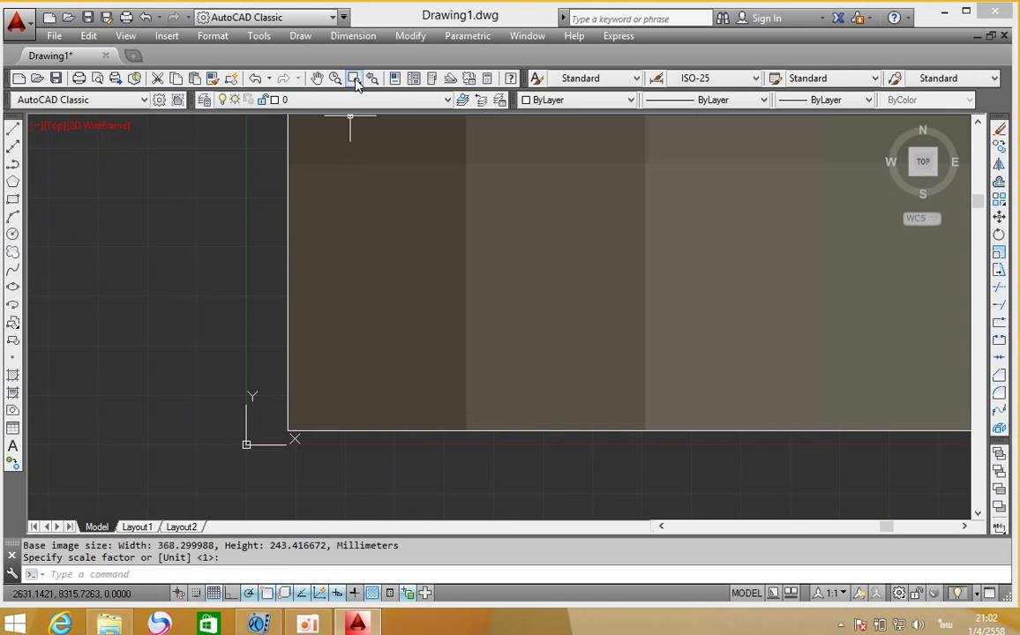
# Step: Frame the whole airport image on screen and start the SCALE command
pyautogui.moveTo(355, 81); pyautogui.dragTo(353, 246)
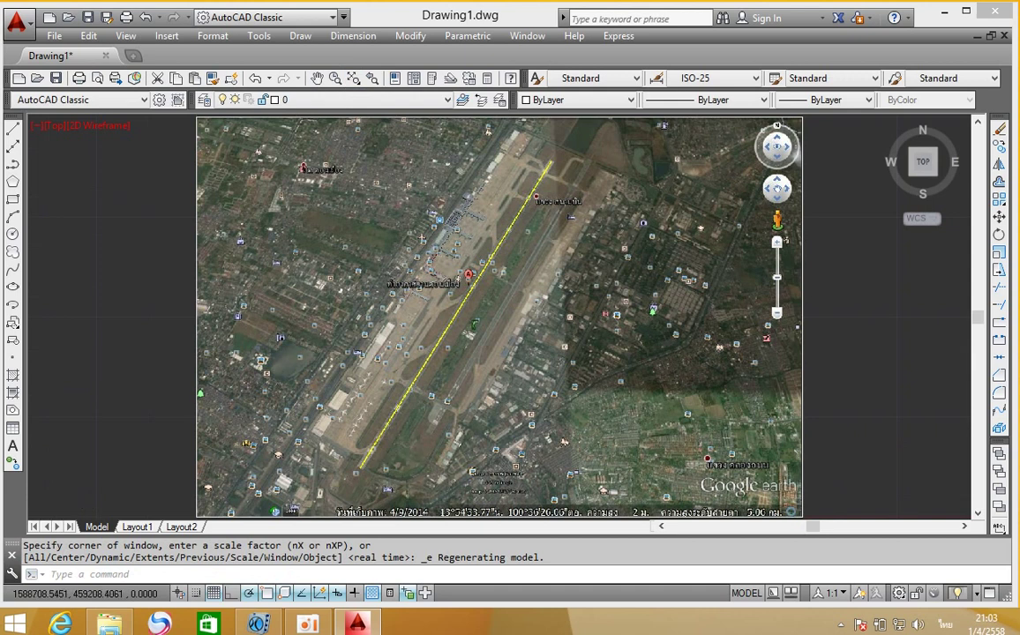
pyautogui.scroll(2, 391, 398)
pyautogui.scroll(-5, 391, 398)
pyautogui.scroll(4, 387, 392)
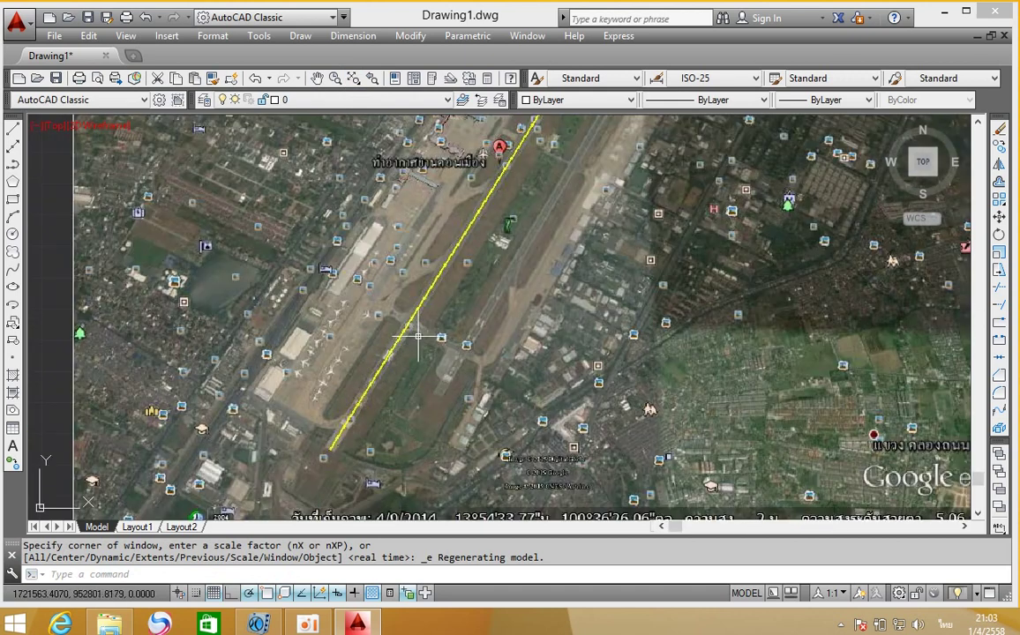
pyautogui.scroll(-1, 309, 362)
pyautogui.scroll(-1, 333, 355)
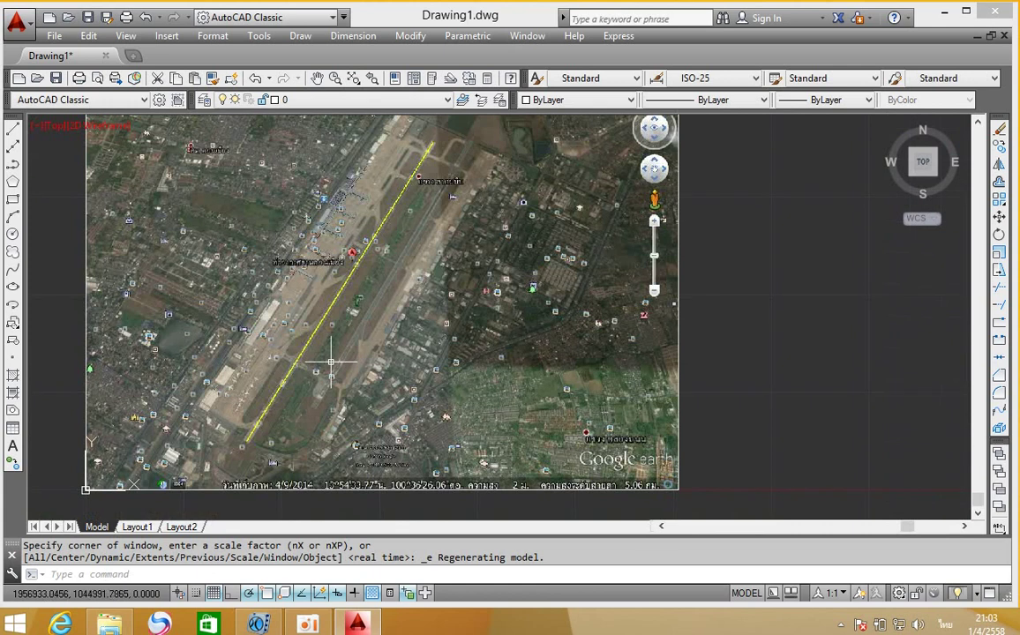
pyautogui.moveTo(271, 315); pyautogui.dragTo(306, 320, button='middle')
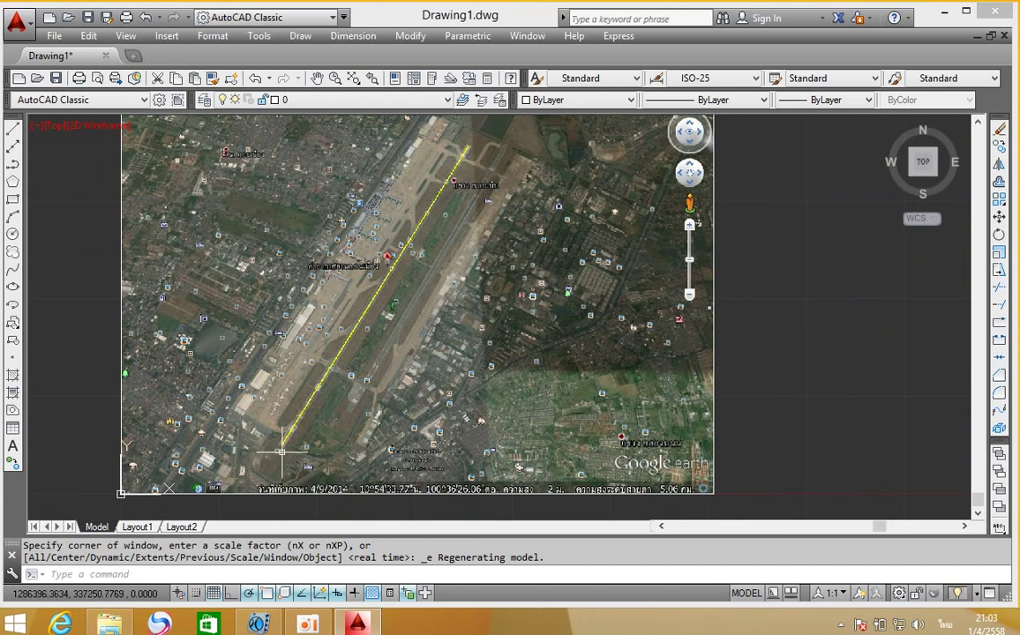
pyautogui.scroll(2, 291, 433)
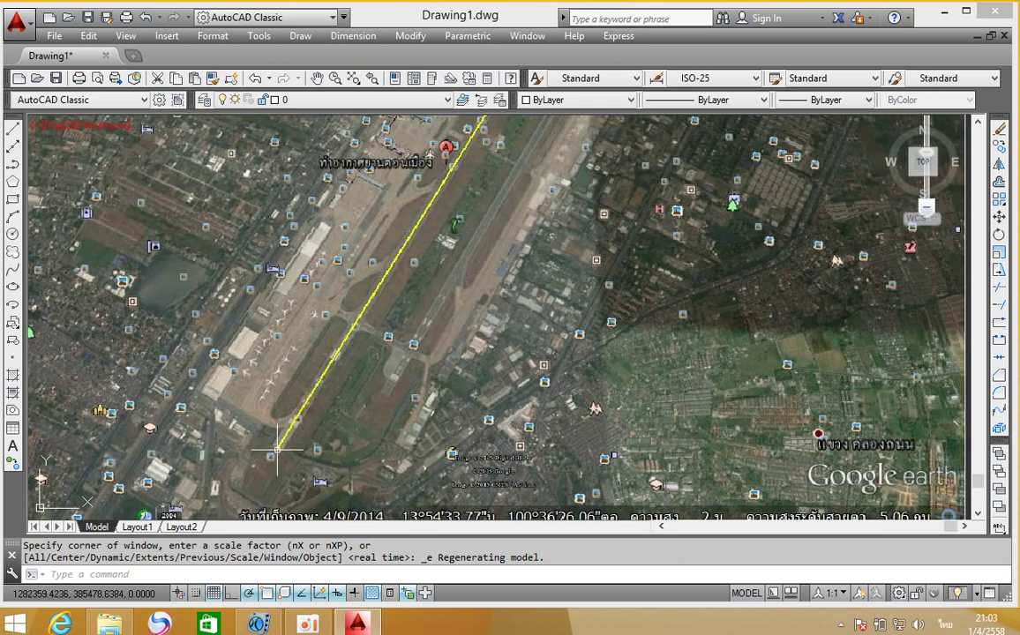
pyautogui.scroll(-3, 405, 278)
pyautogui.scroll(3, 371, 340)
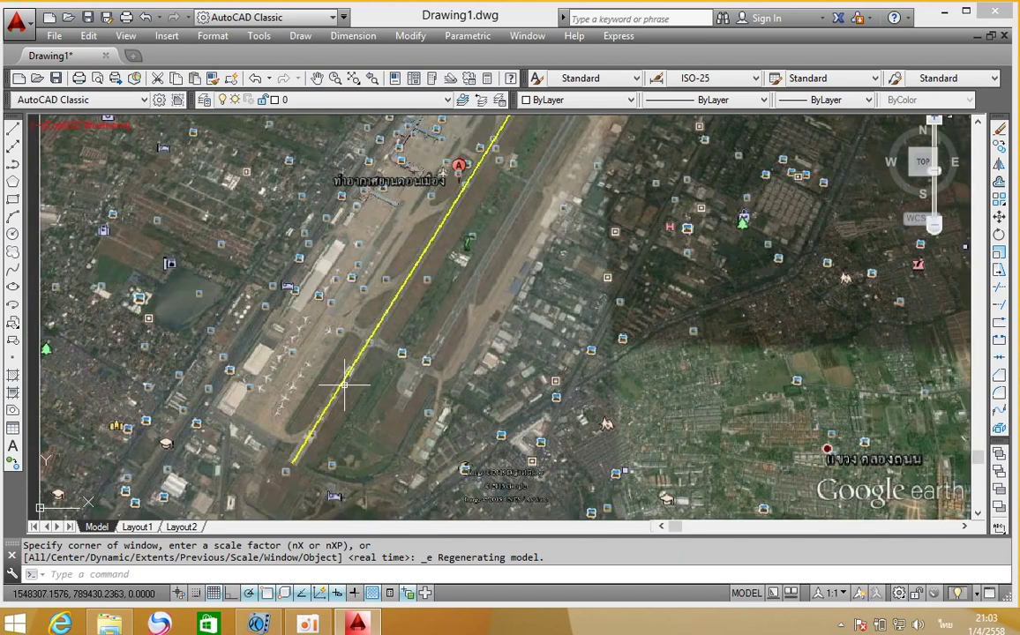
pyautogui.scroll(-2, 386, 329)
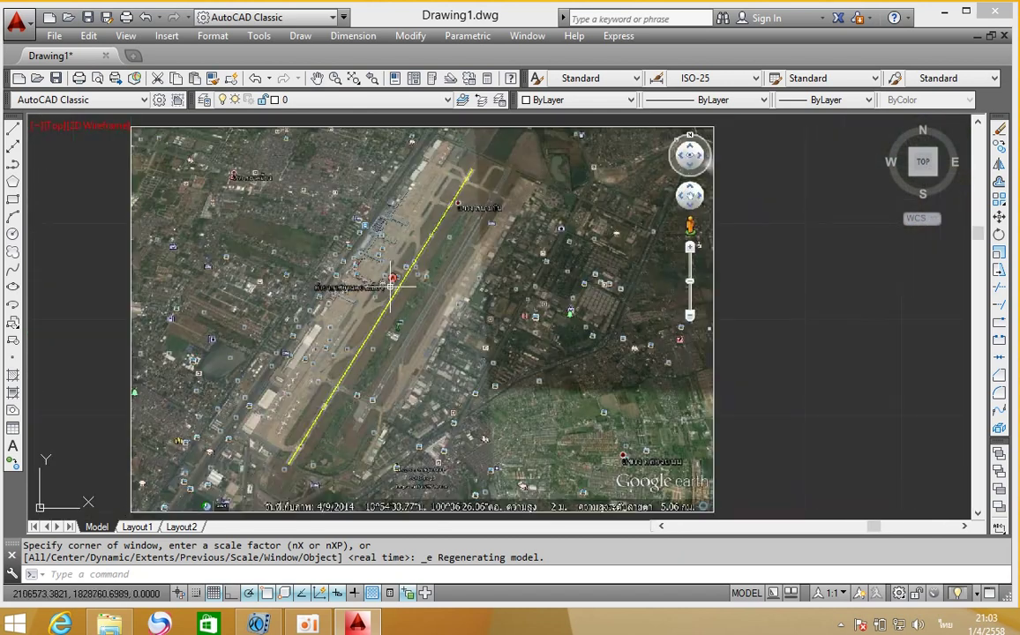
pyautogui.moveTo(390, 285); pyautogui.dragTo(410, 272, button='middle')
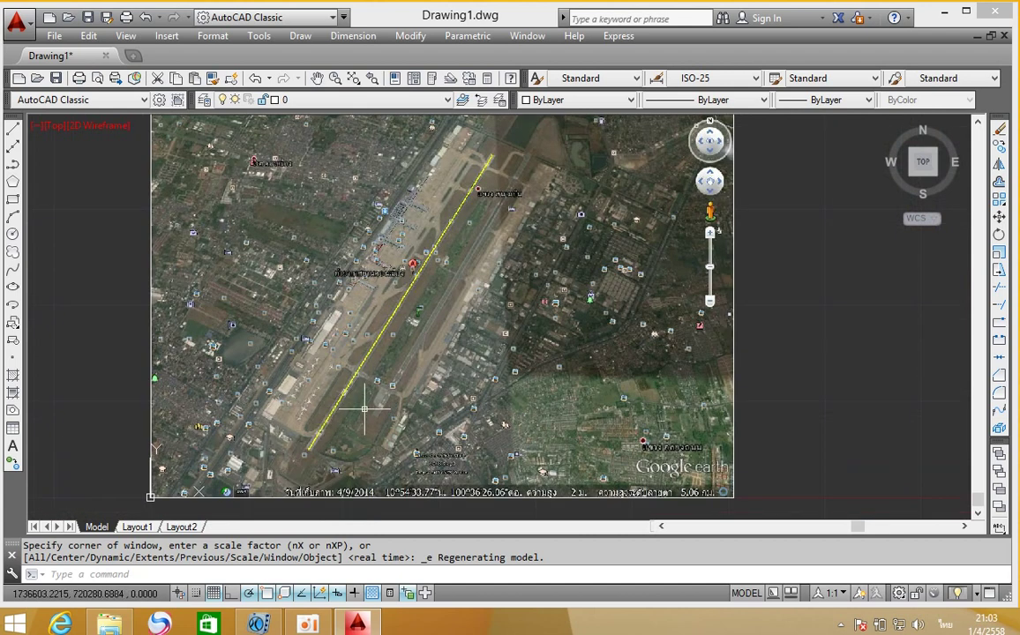
pyautogui.scroll(-2, 364, 409)
pyautogui.scroll(2, 342, 423)
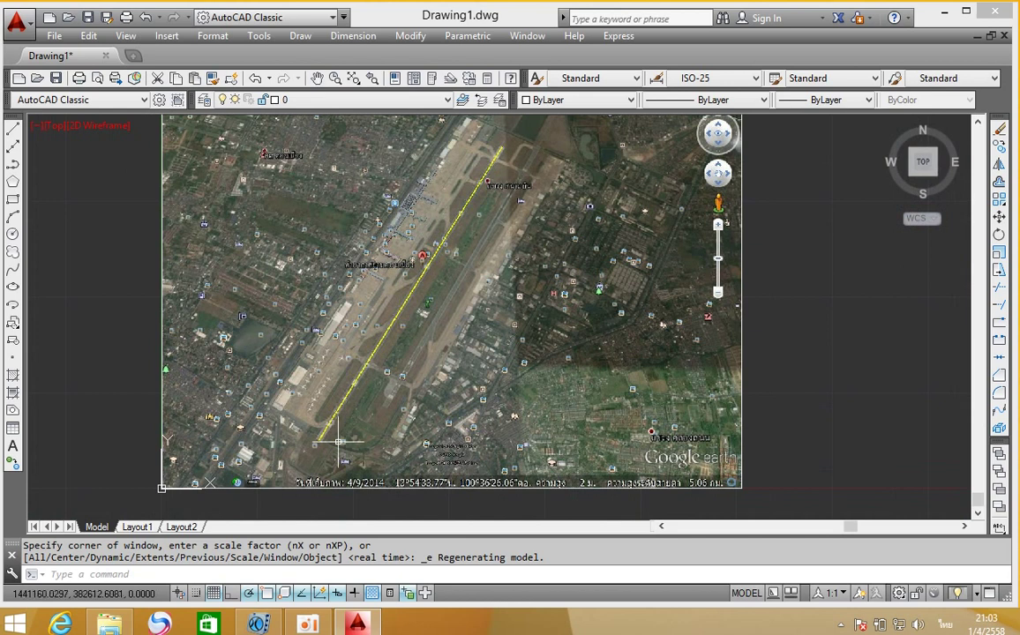
pyautogui.click(1000, 253)
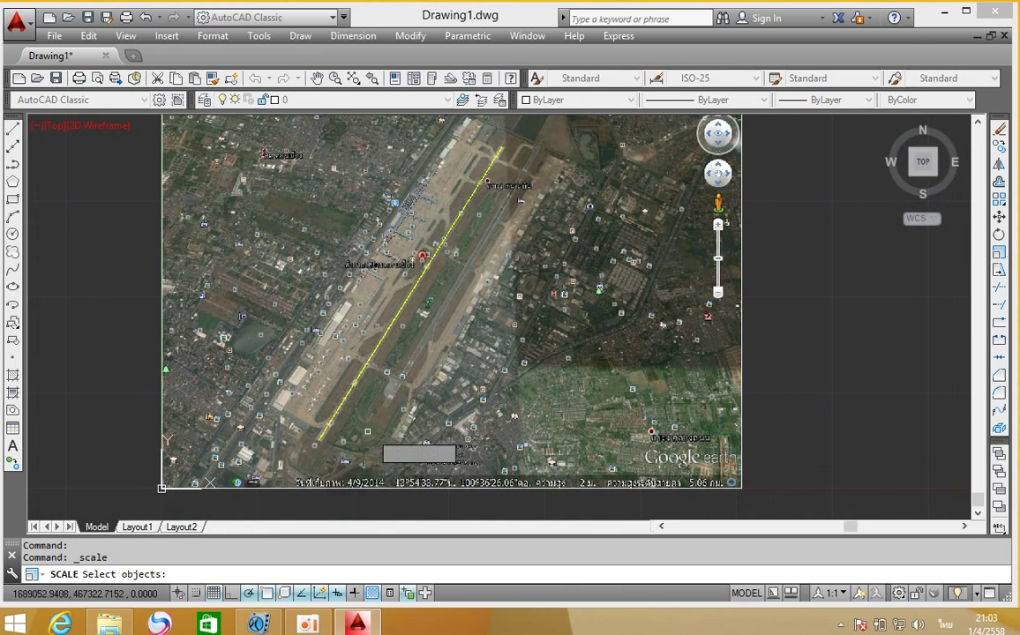
# Step: Select the airport image as the object to scale
pyautogui.click(363, 432)
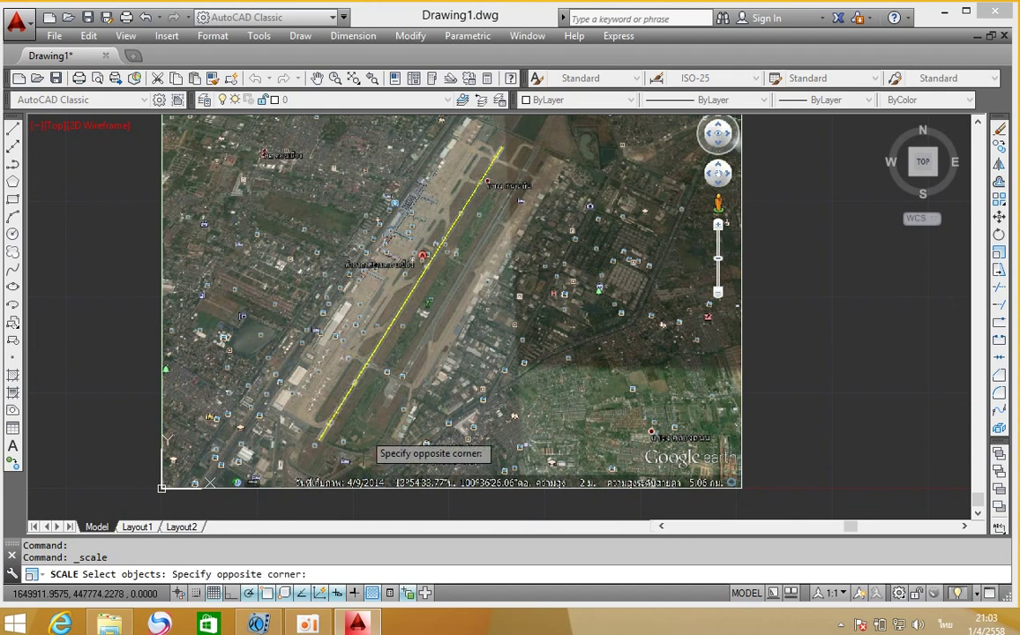
pyautogui.click(369, 446)
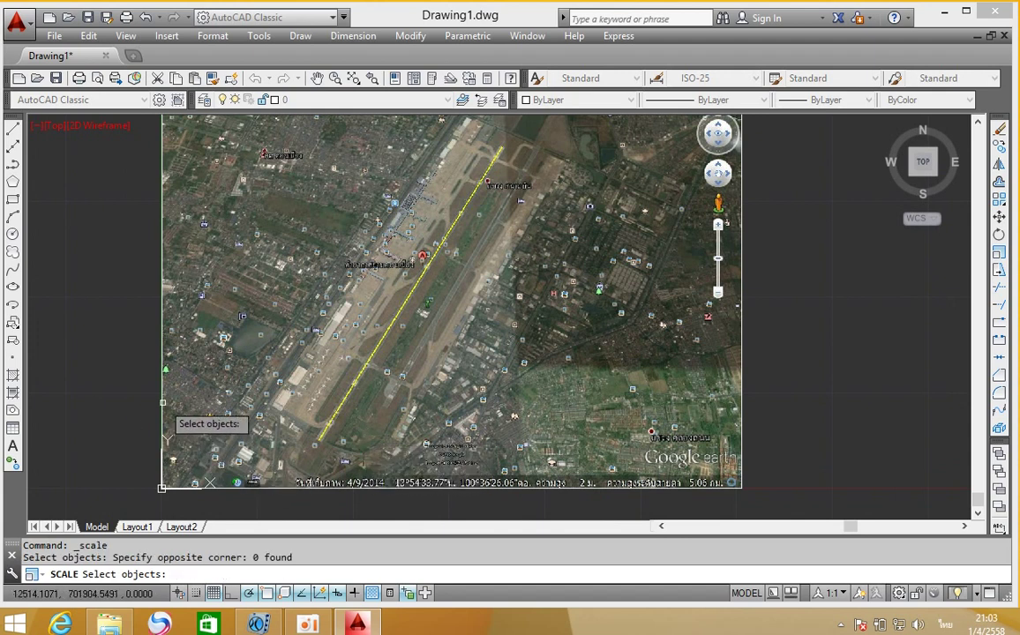
pyautogui.click(162, 403)
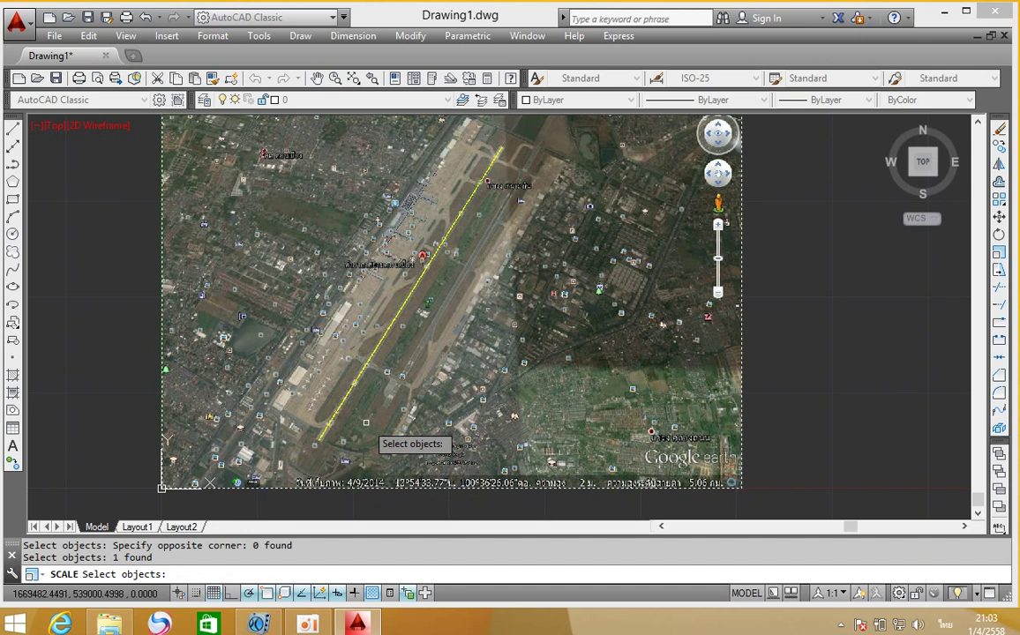
pyautogui.scroll(-3, 365, 424)
pyautogui.scroll(-3, 371, 406)
pyautogui.click(576, 116)
pyautogui.click(216, 480)
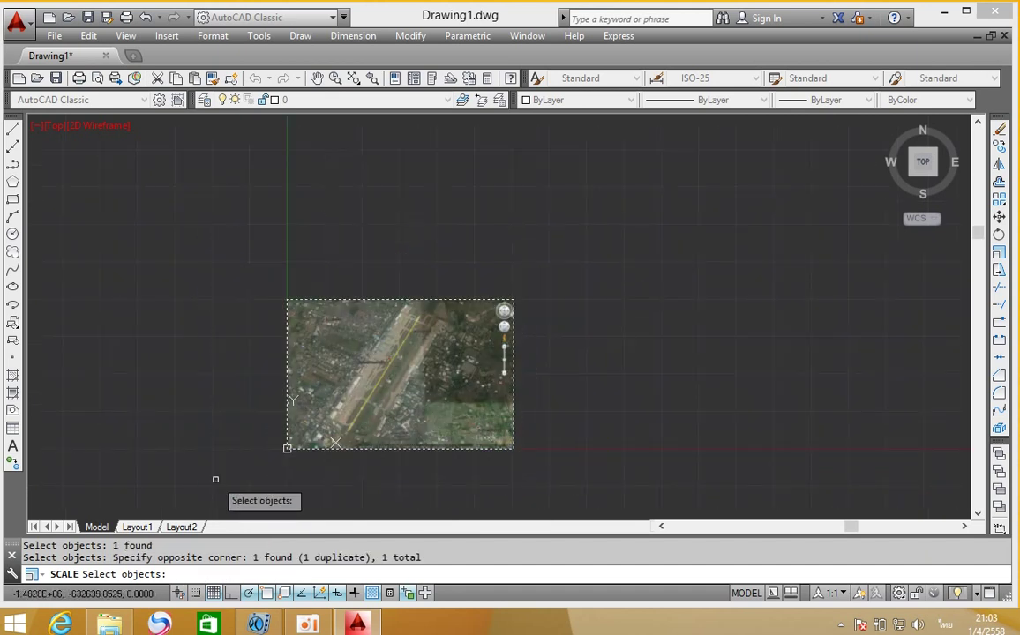
pyautogui.press('Return')
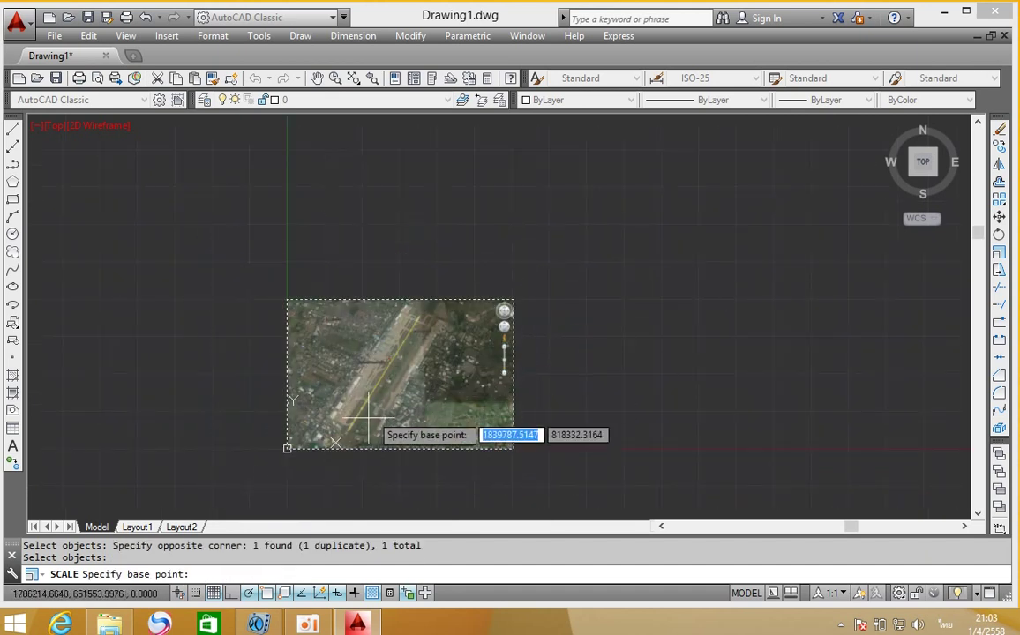
# Step: Set the runway line's southern endpoint as base point and choose the Reference option
pyautogui.scroll(5, 369, 446)
pyautogui.scroll(5, 371, 433)
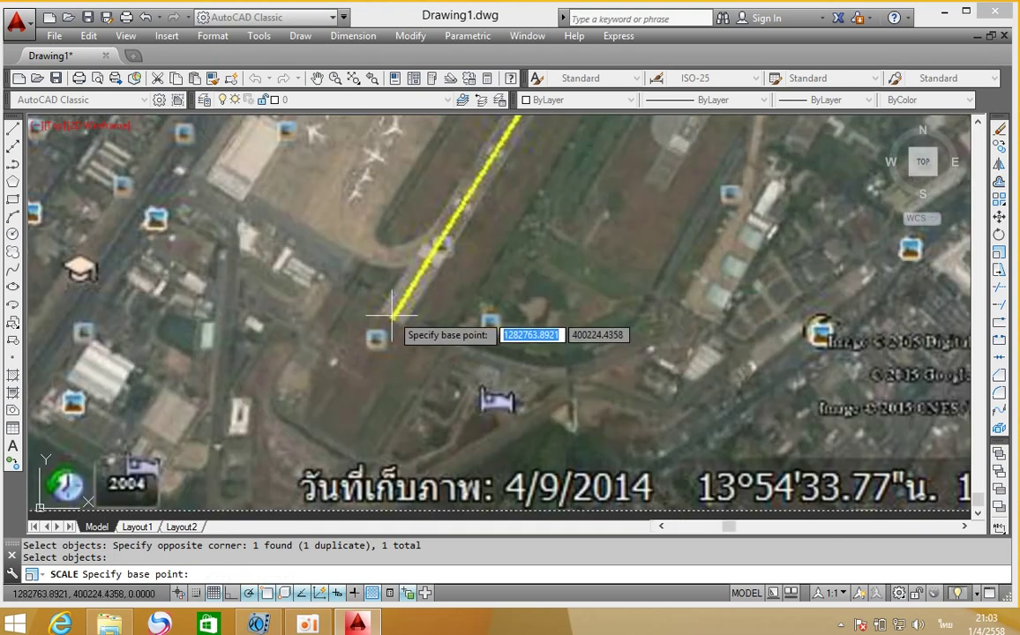
pyautogui.scroll(5, 393, 313)
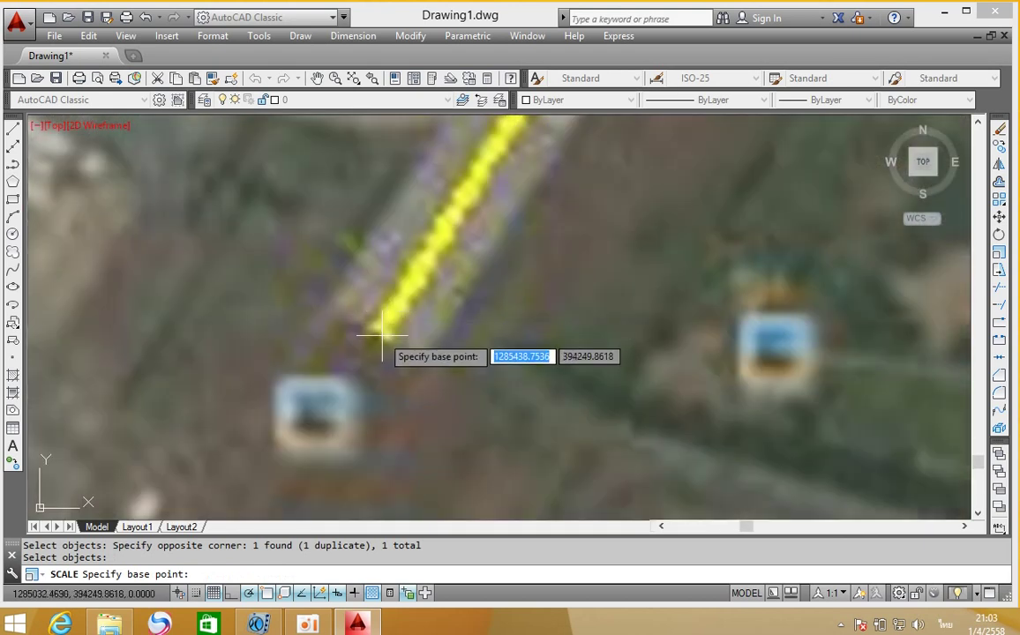
pyautogui.scroll(-5, 383, 338)
pyautogui.scroll(3, 382, 338)
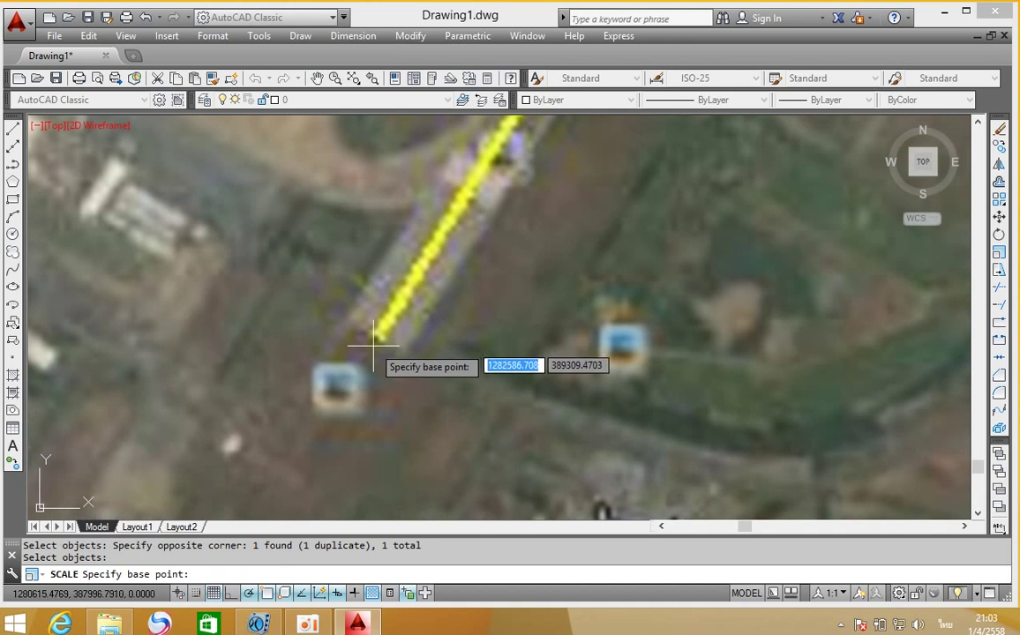
pyautogui.scroll(3, 372, 339)
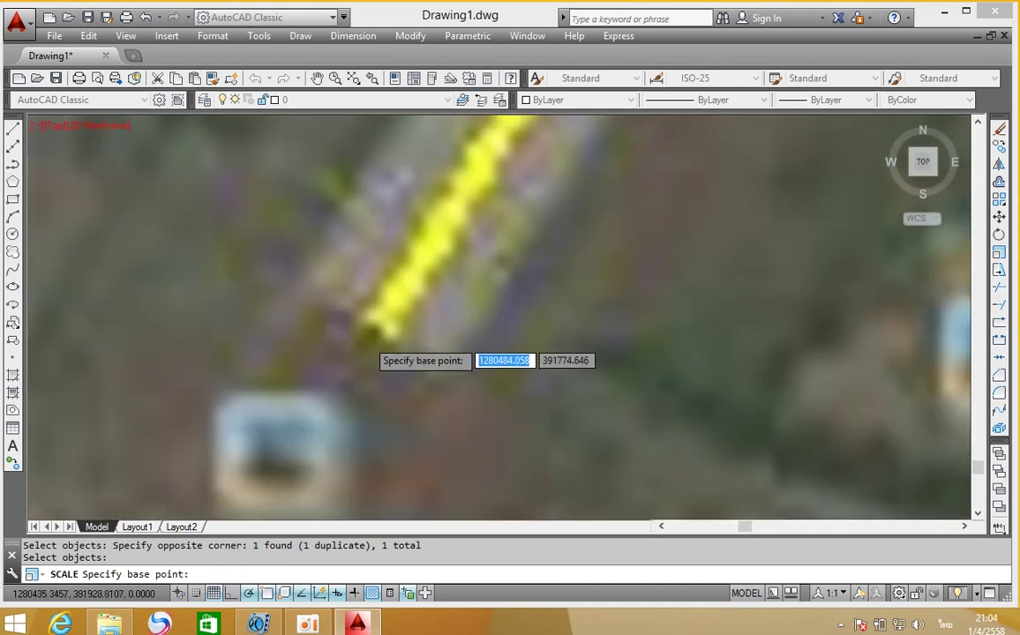
pyautogui.scroll(-3, 369, 336)
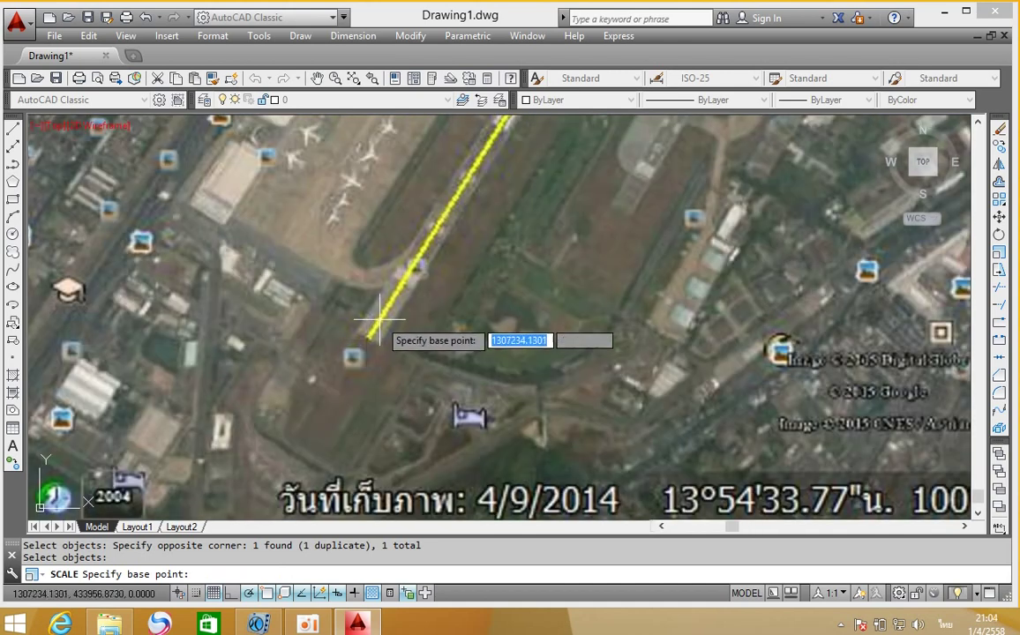
pyautogui.scroll(-2, 365, 333)
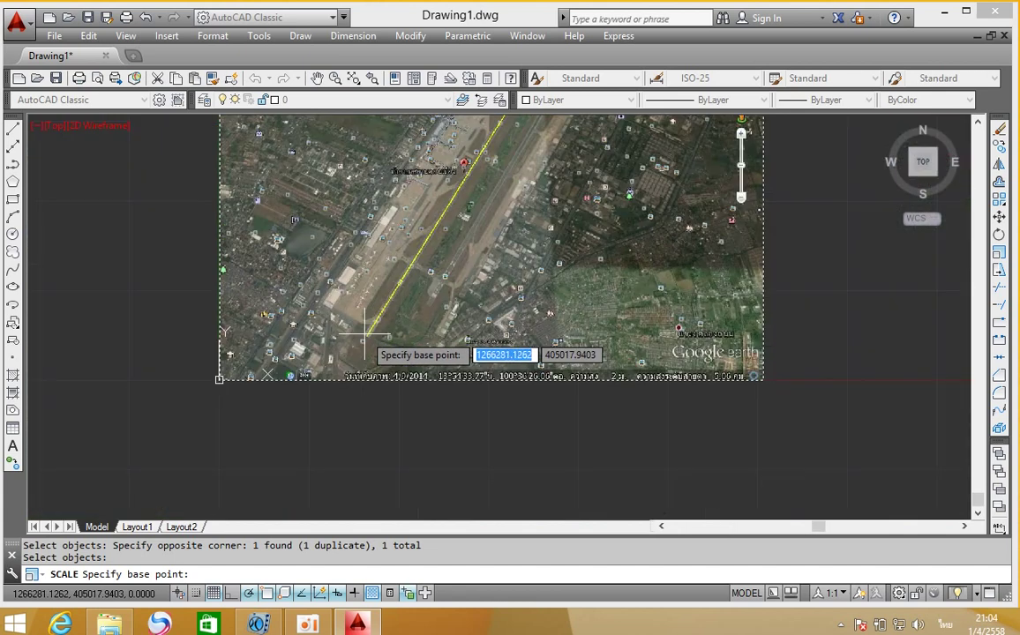
pyautogui.scroll(3, 362, 341)
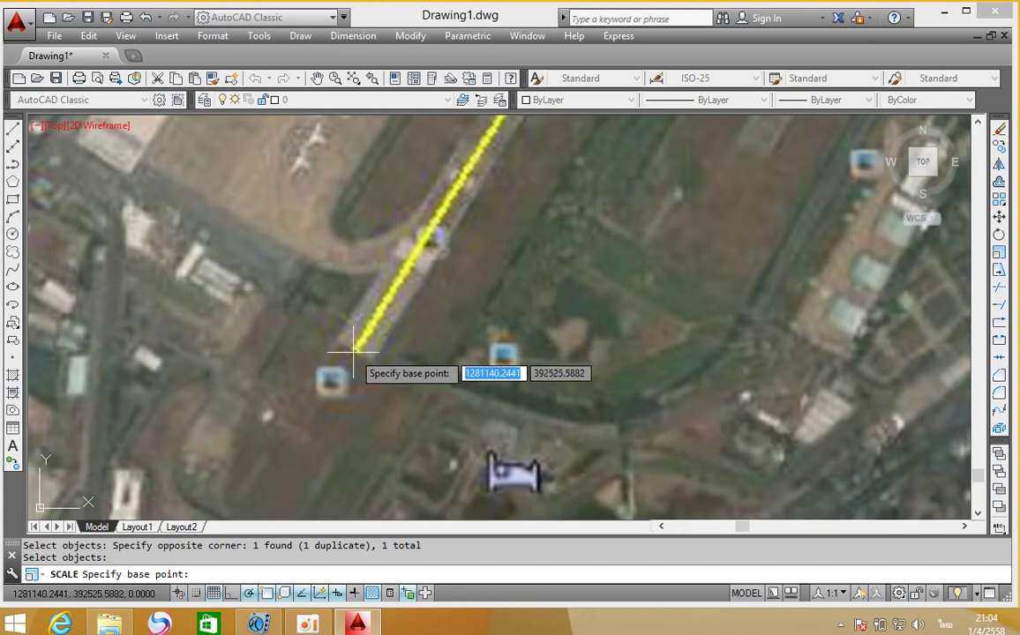
pyautogui.click(354, 351)
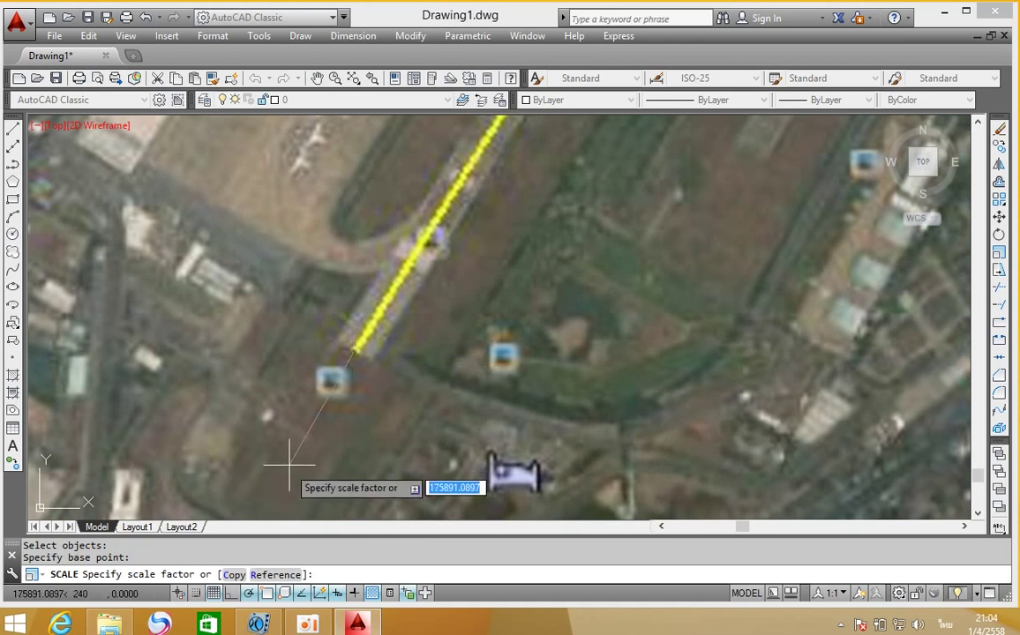
pyautogui.click(276, 575)
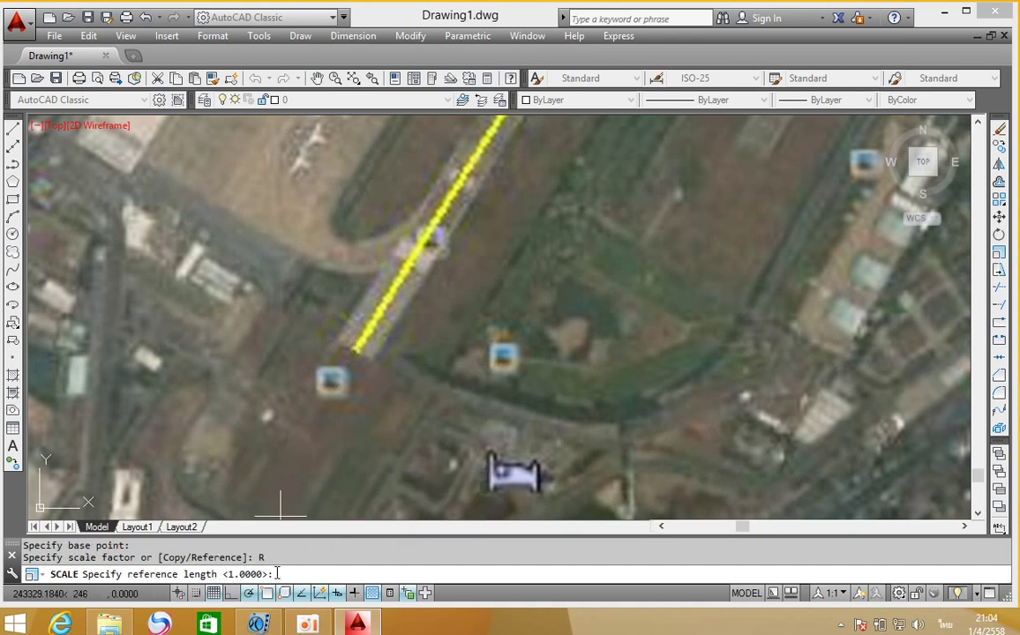
# Step: Scale the image by reference so the runway line between its two endpoints measures 4000 units
pyautogui.click(356, 353)
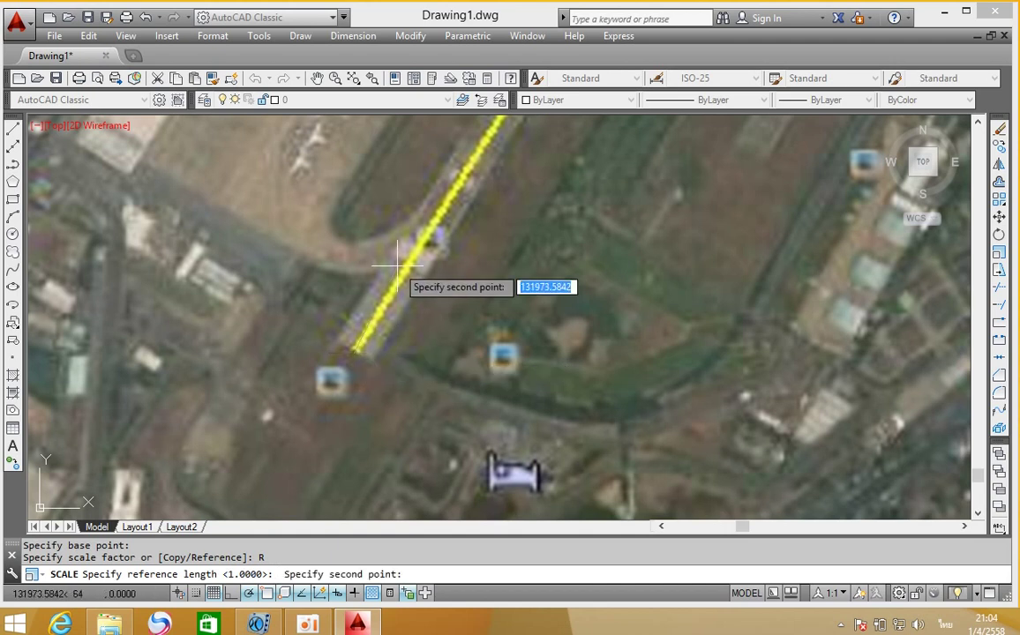
pyautogui.scroll(-2, 397, 279)
pyautogui.scroll(-3, 402, 274)
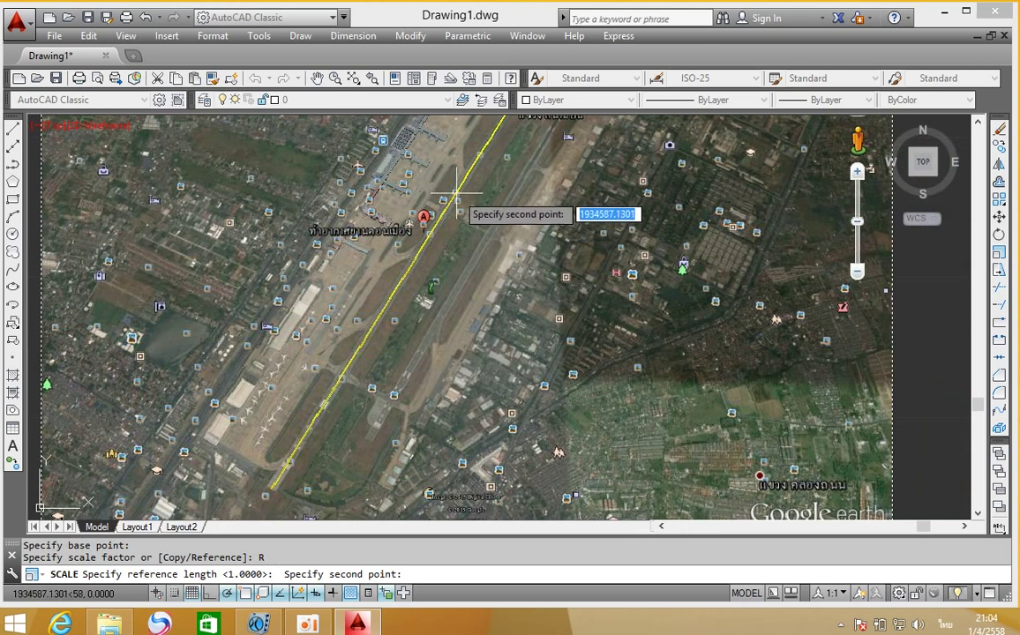
pyautogui.moveTo(477, 196); pyautogui.dragTo(357, 405, button='middle')
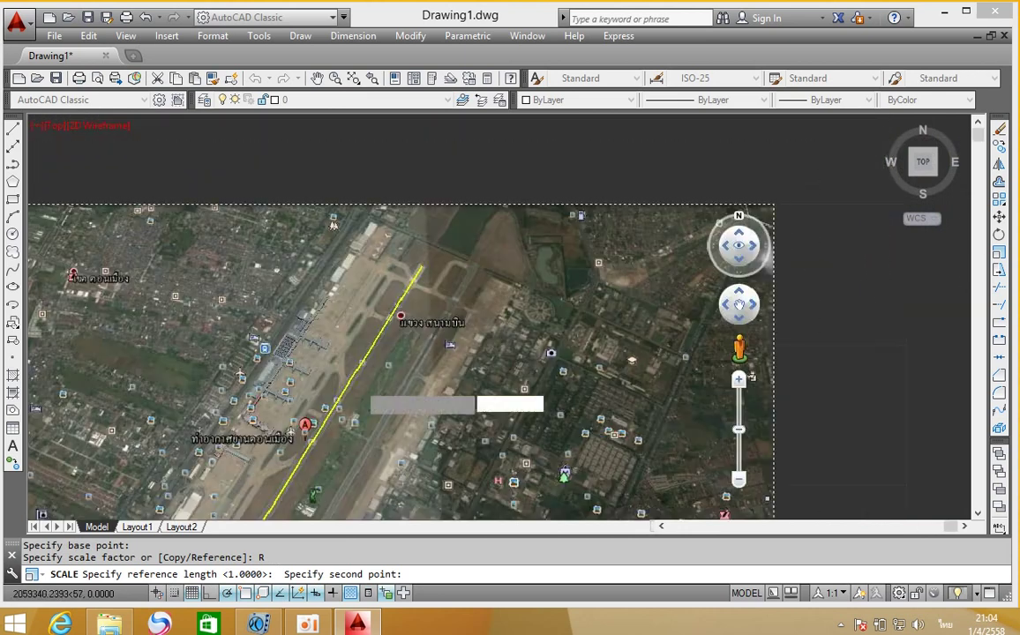
pyautogui.scroll(1, 426, 256)
pyautogui.scroll(2, 419, 257)
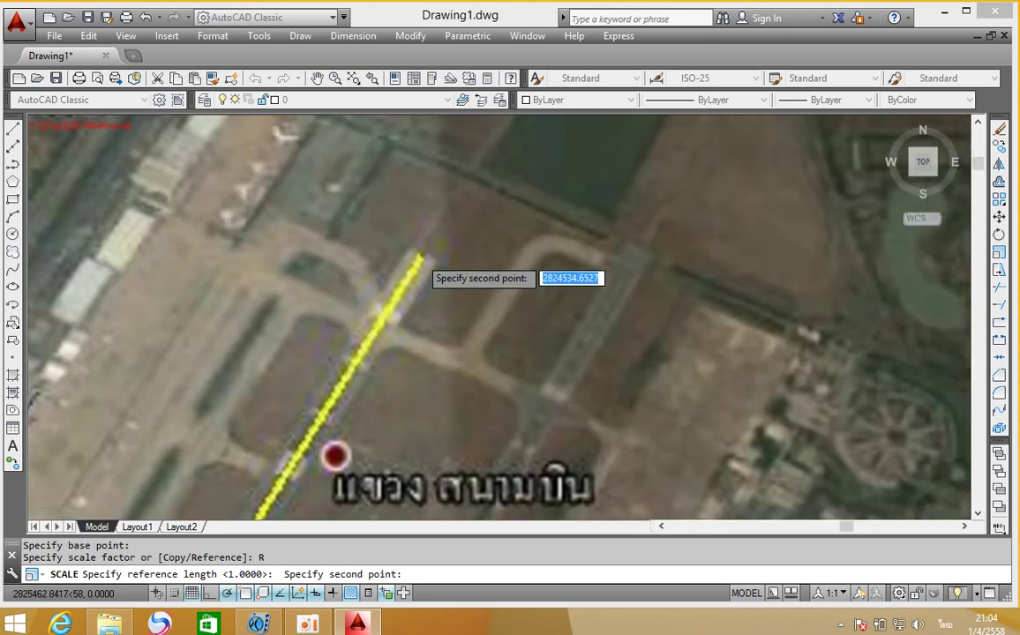
pyautogui.scroll(2, 421, 258)
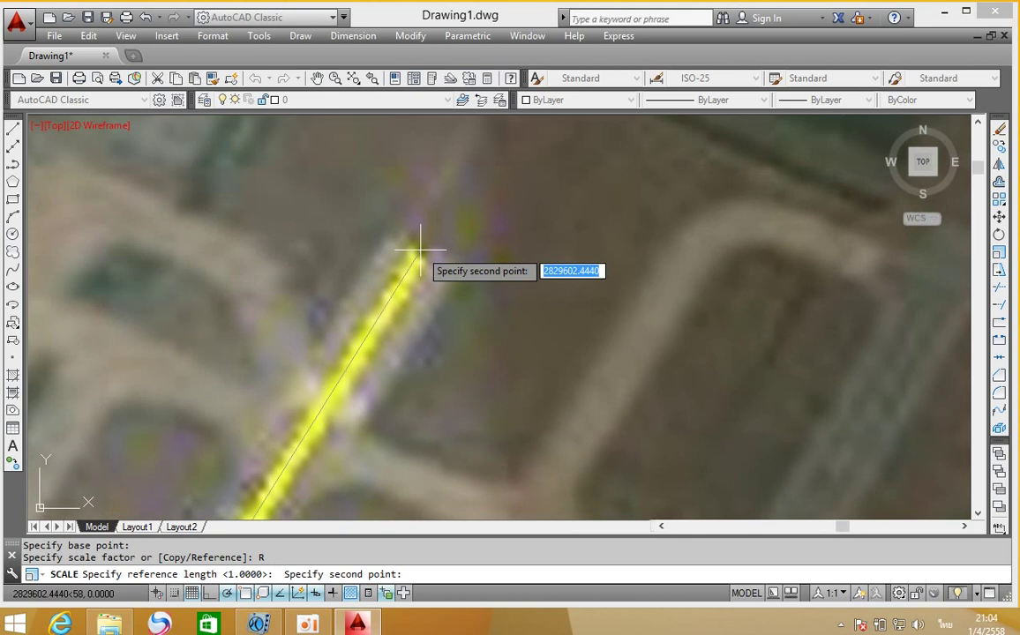
pyautogui.click(422, 250)
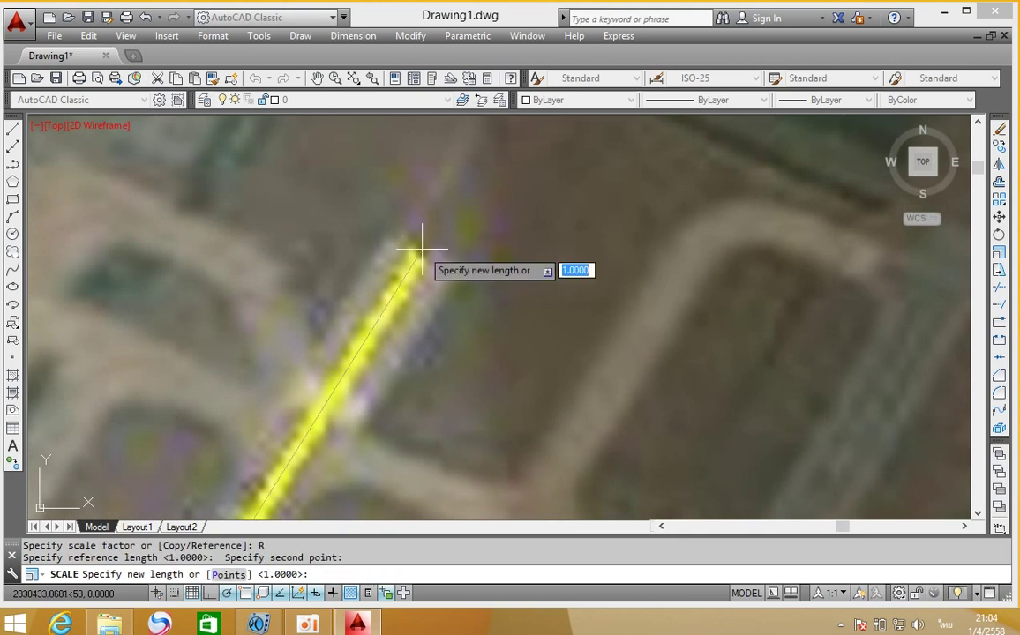
pyautogui.write('ภลล')
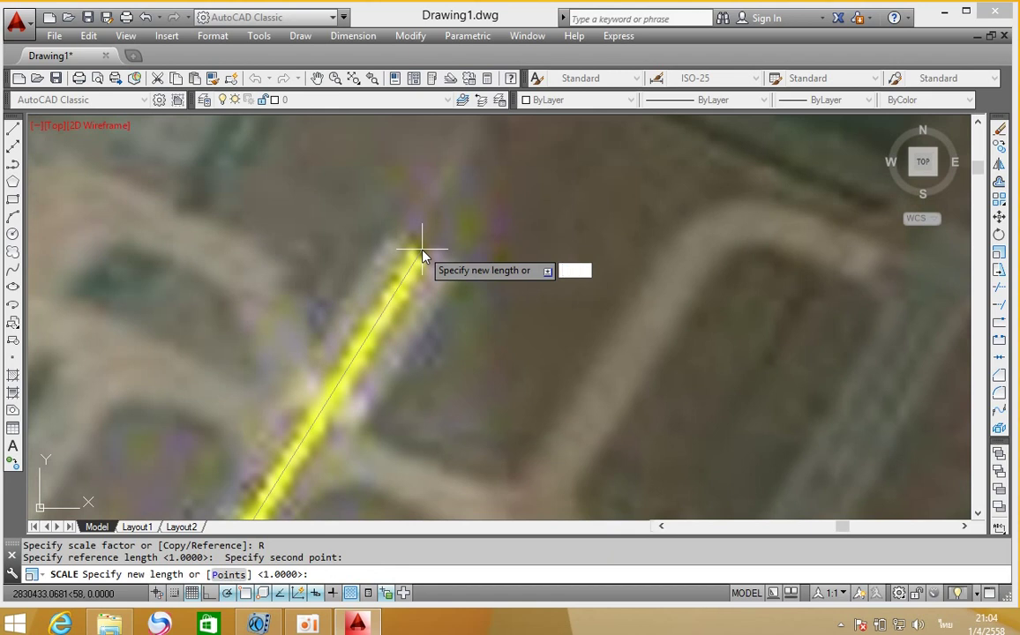
pyautogui.write('4000')
pyautogui.press('Return')
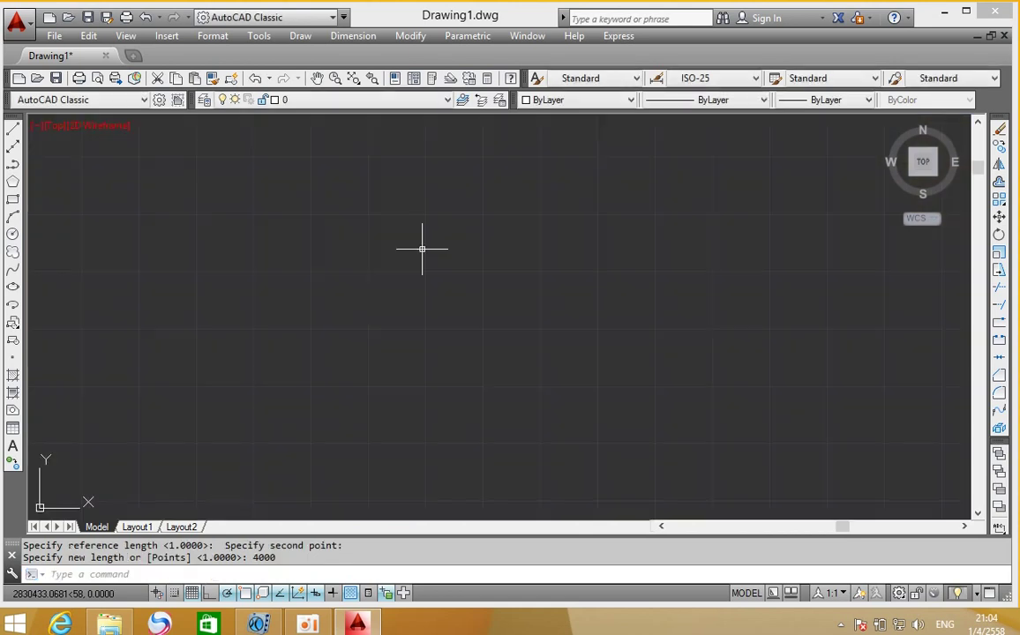
# Step: Zoom to extents to frame the whole rescaled airport image, then open the Tools menu
pyautogui.click(353, 79)
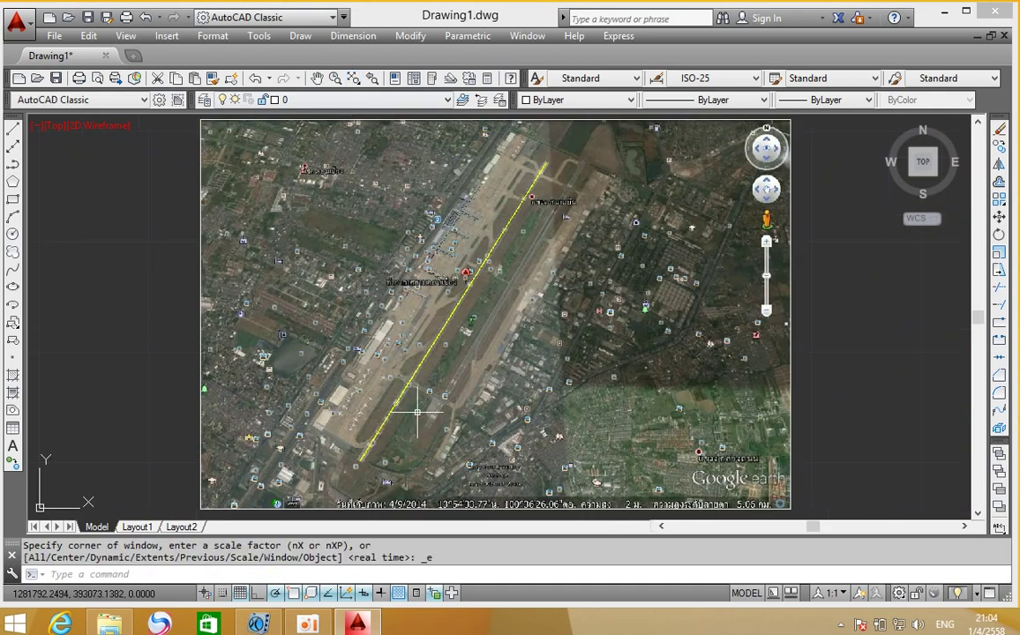
pyautogui.scroll(2, 418, 411)
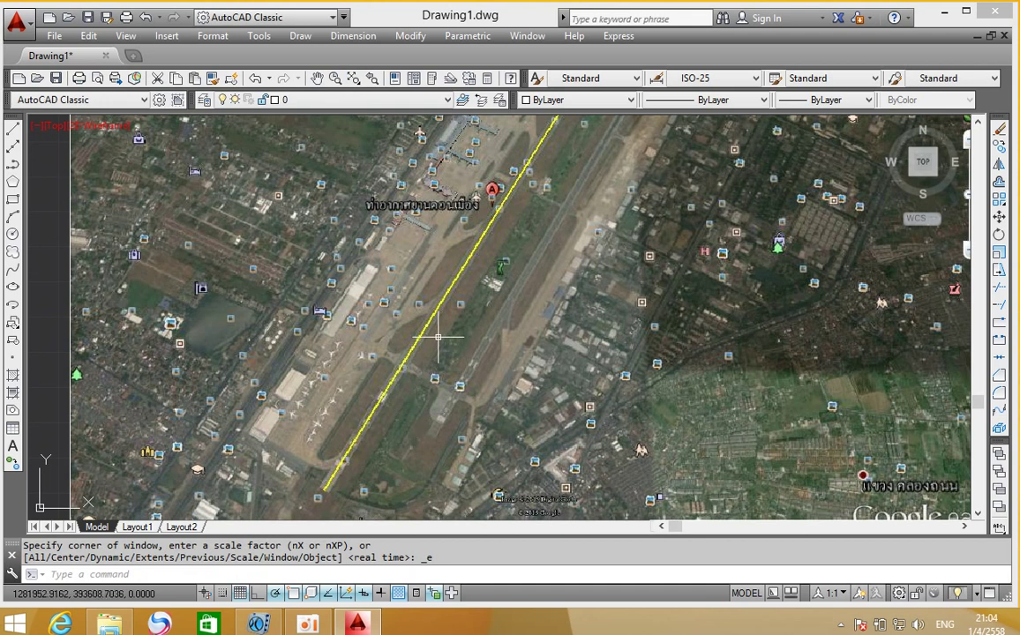
pyautogui.scroll(-2, 437, 336)
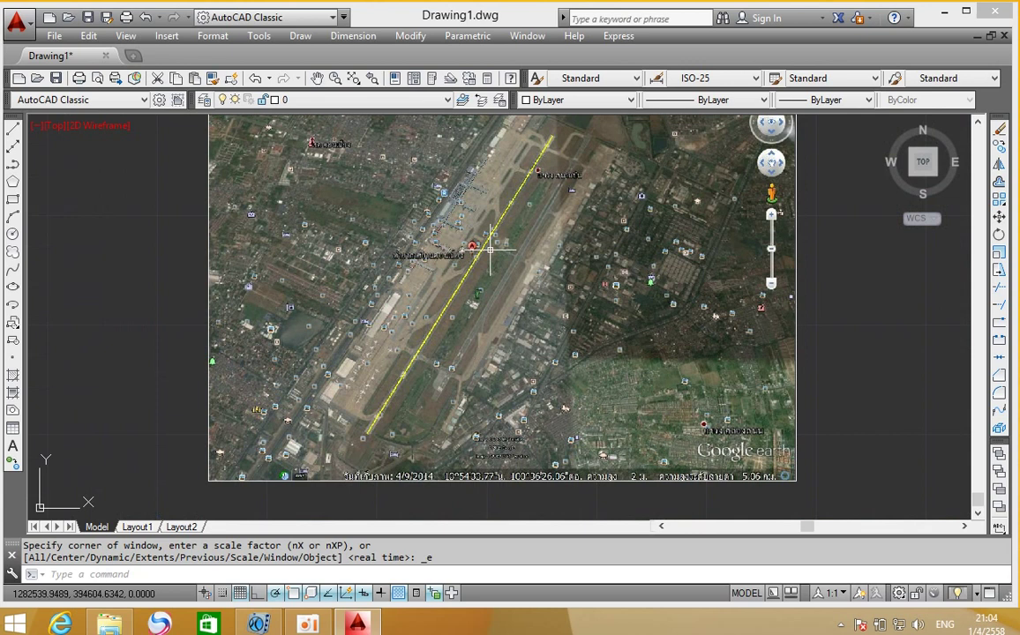
pyautogui.moveTo(490, 251); pyautogui.dragTo(483, 272, button='middle')
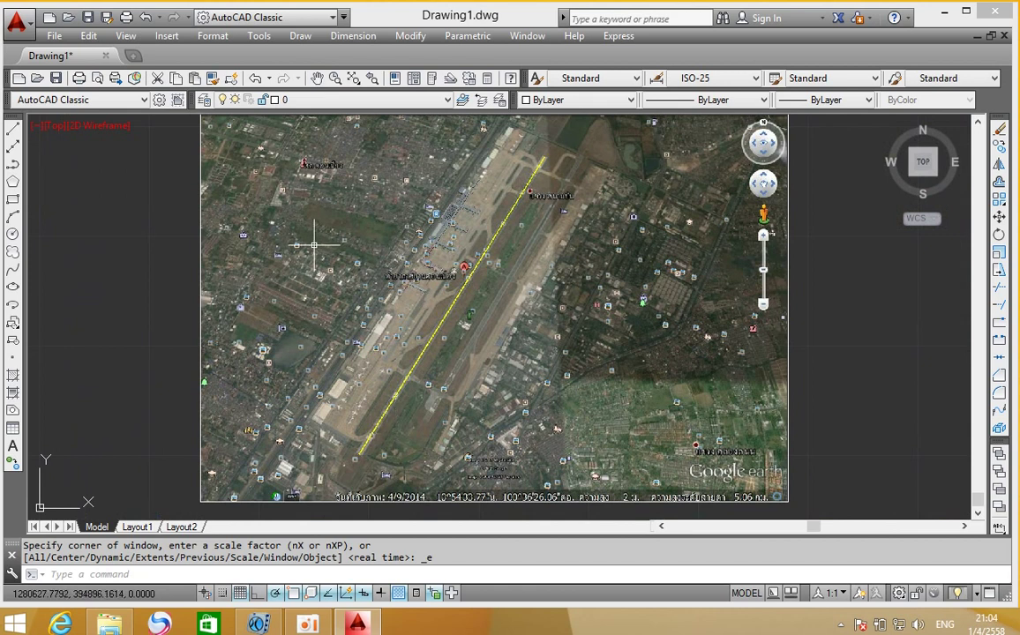
pyautogui.click(259, 37)
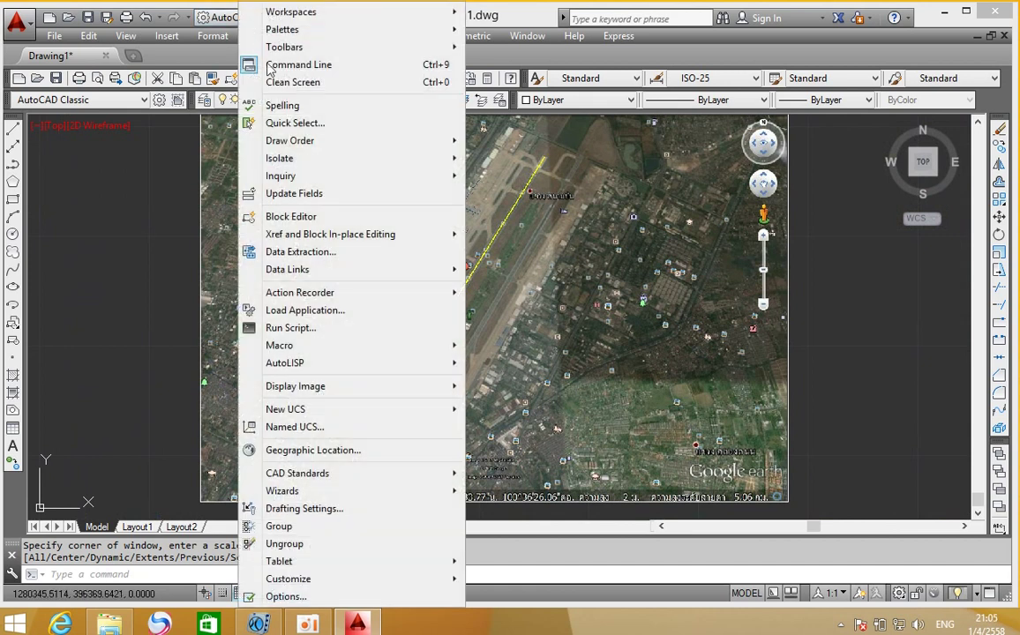
pyautogui.moveTo(281, 176)
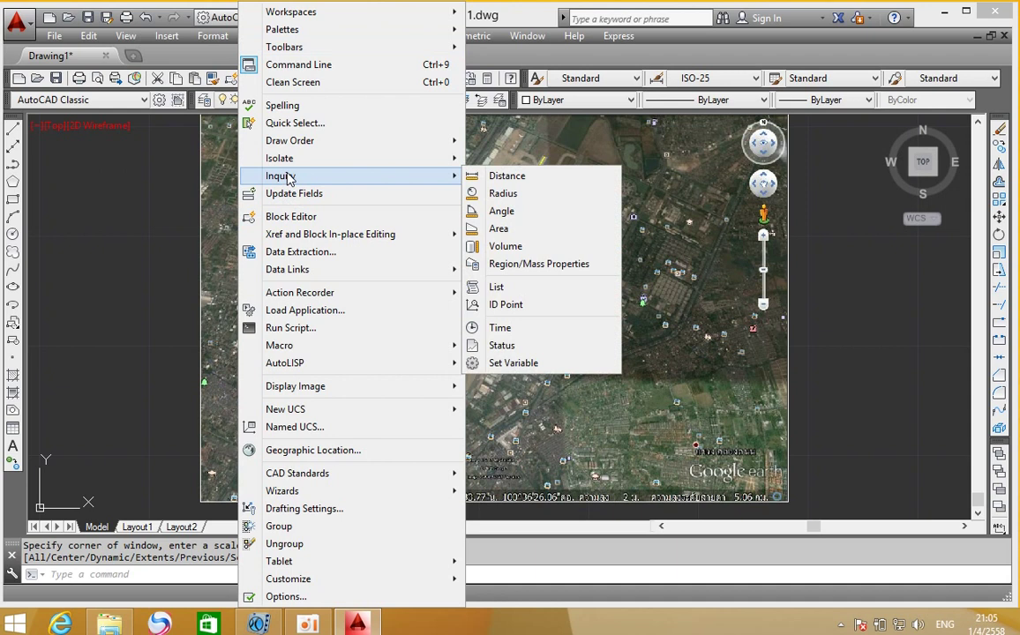
# Step: Measure the runway line end to end, reading 3995.8655 units, then cancel the measurement
pyautogui.click(481, 176)
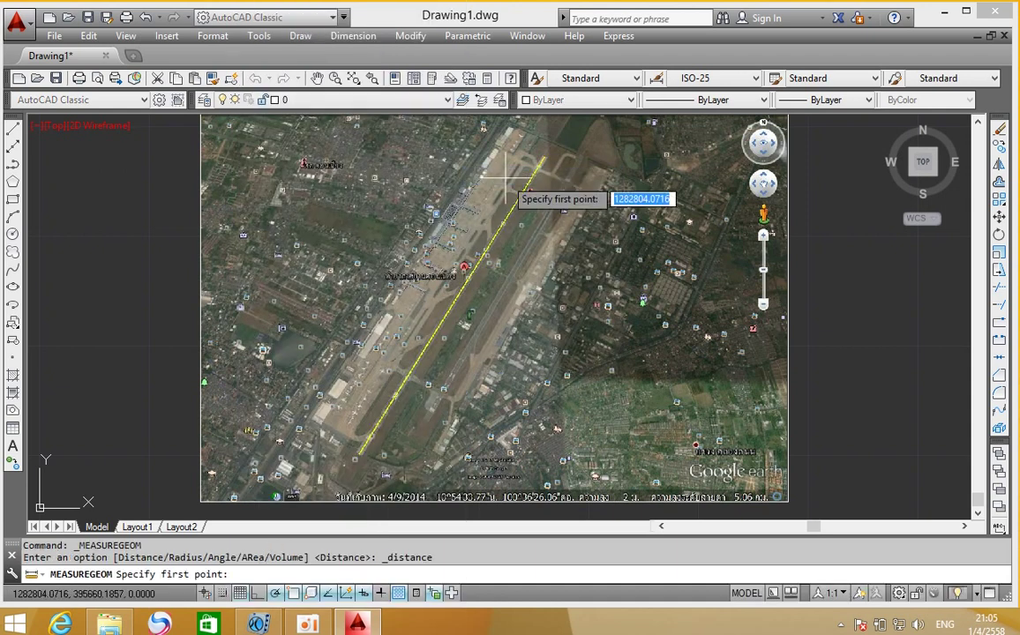
pyautogui.scroll(5, 357, 455)
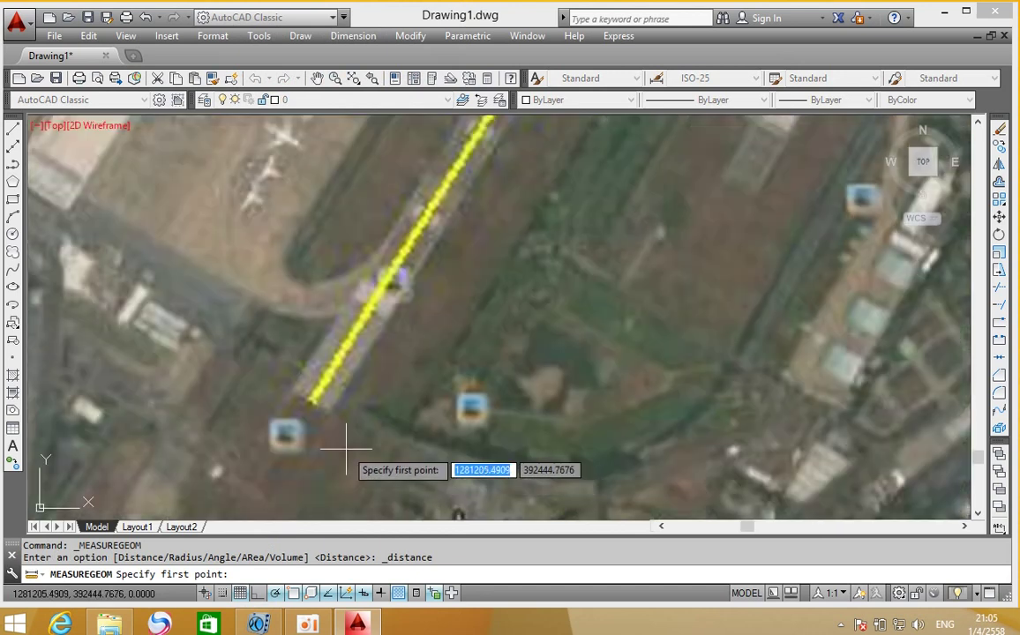
pyautogui.scroll(2, 309, 403)
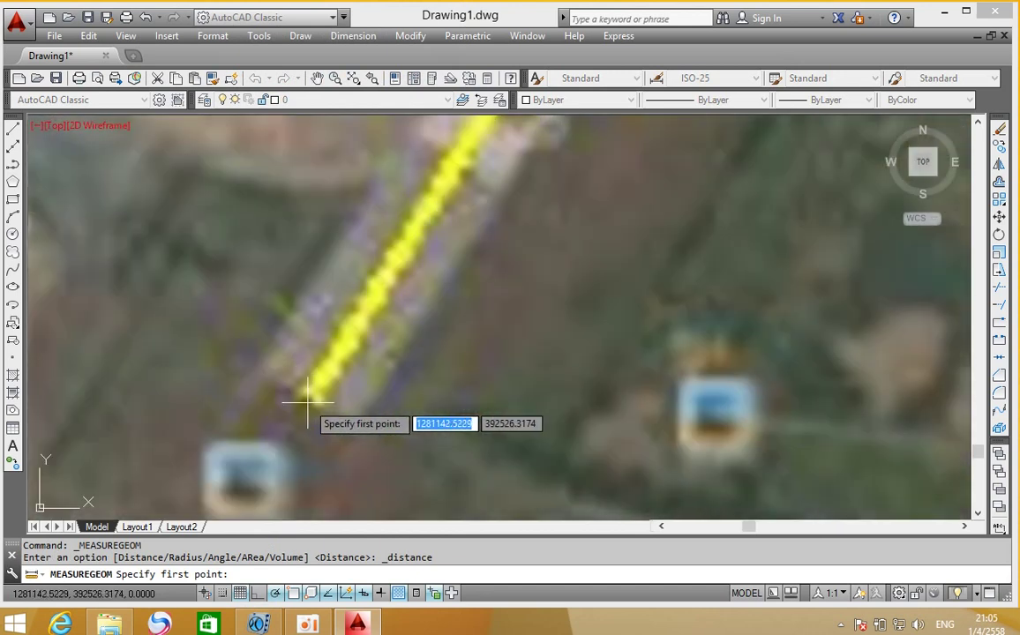
pyautogui.click(307, 403)
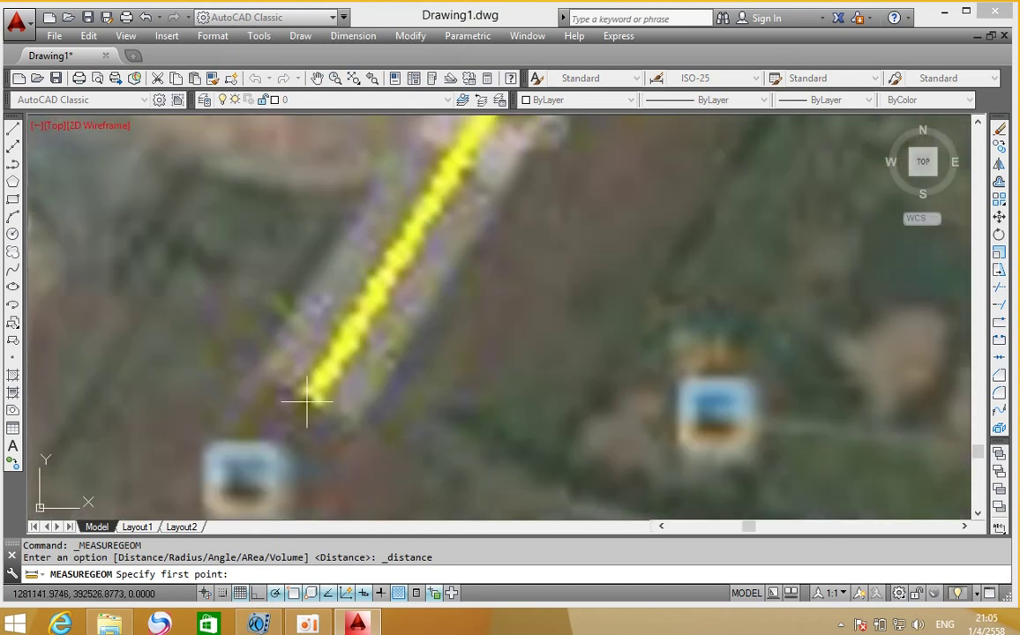
pyautogui.scroll(-3, 346, 362)
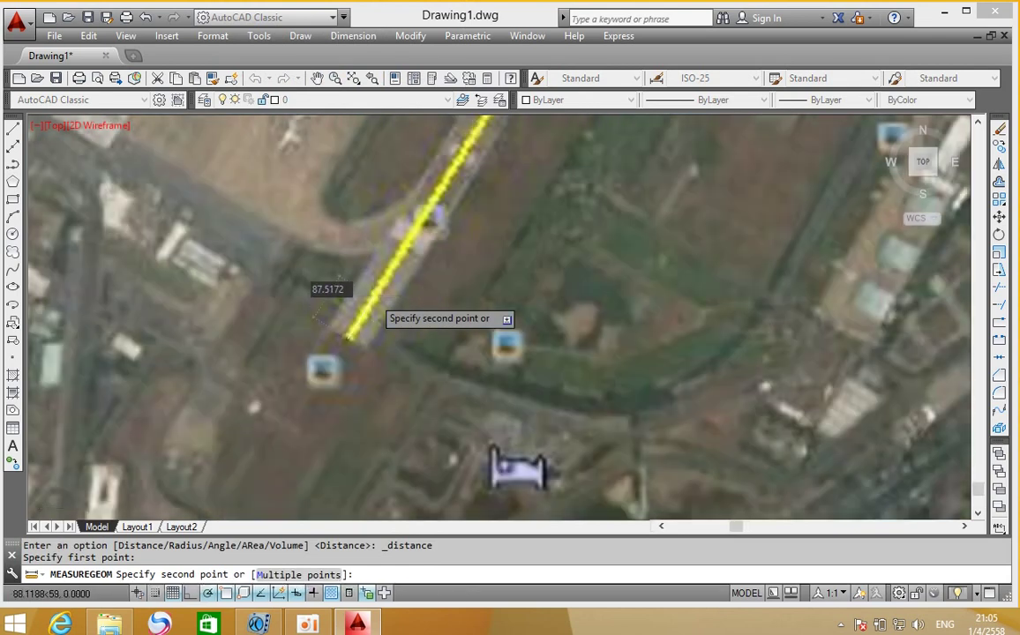
pyautogui.scroll(-2, 380, 300)
pyautogui.scroll(2, 311, 399)
pyautogui.scroll(-3, 331, 276)
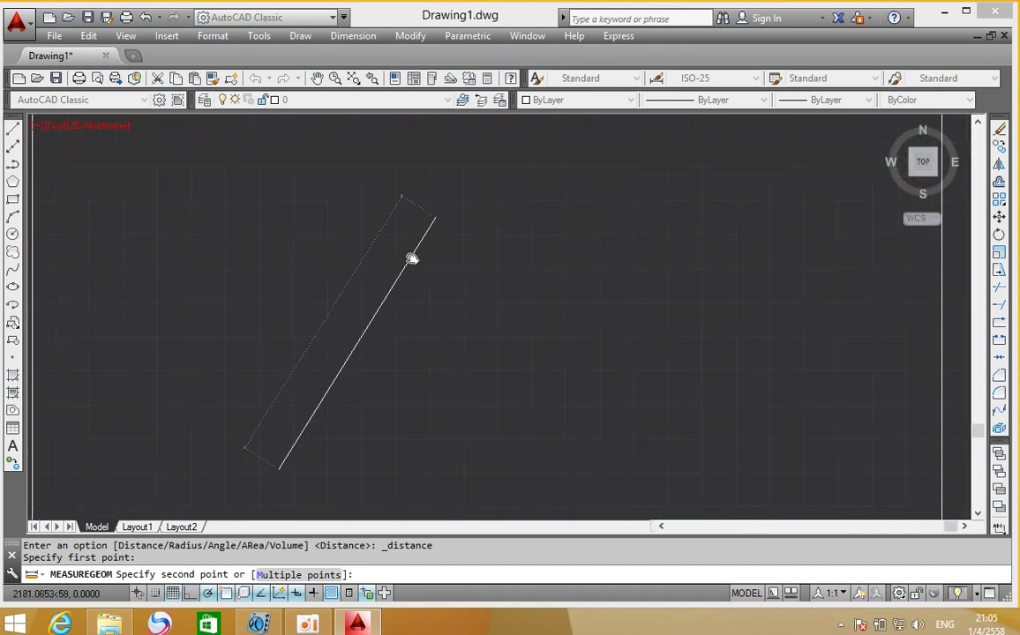
pyautogui.moveTo(463, 156); pyautogui.dragTo(360, 342, button='middle')
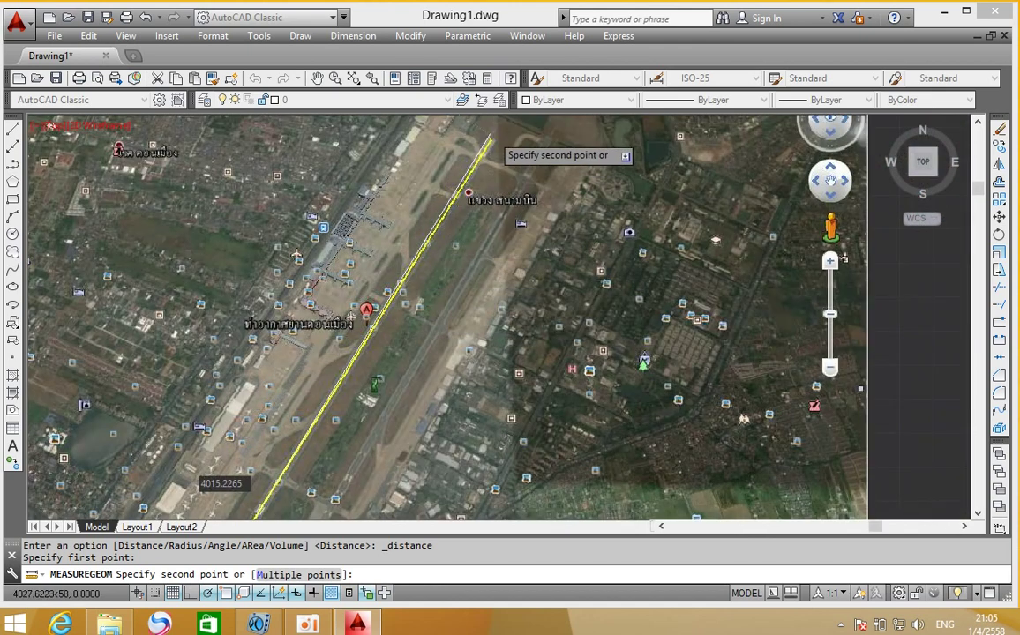
pyautogui.scroll(2, 490, 144)
pyautogui.scroll(3, 493, 146)
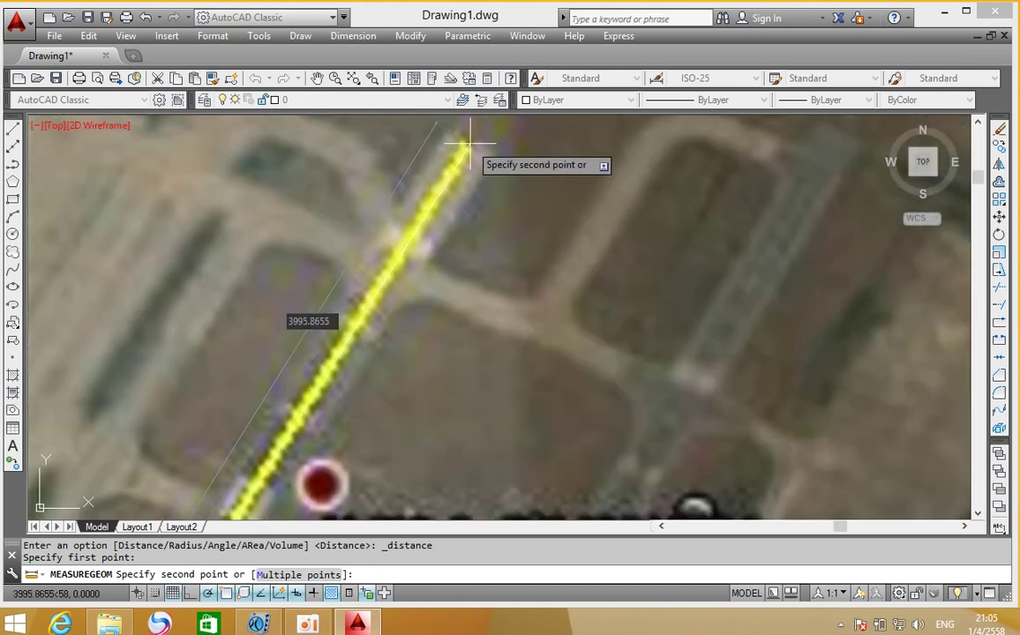
pyautogui.click(470, 142)
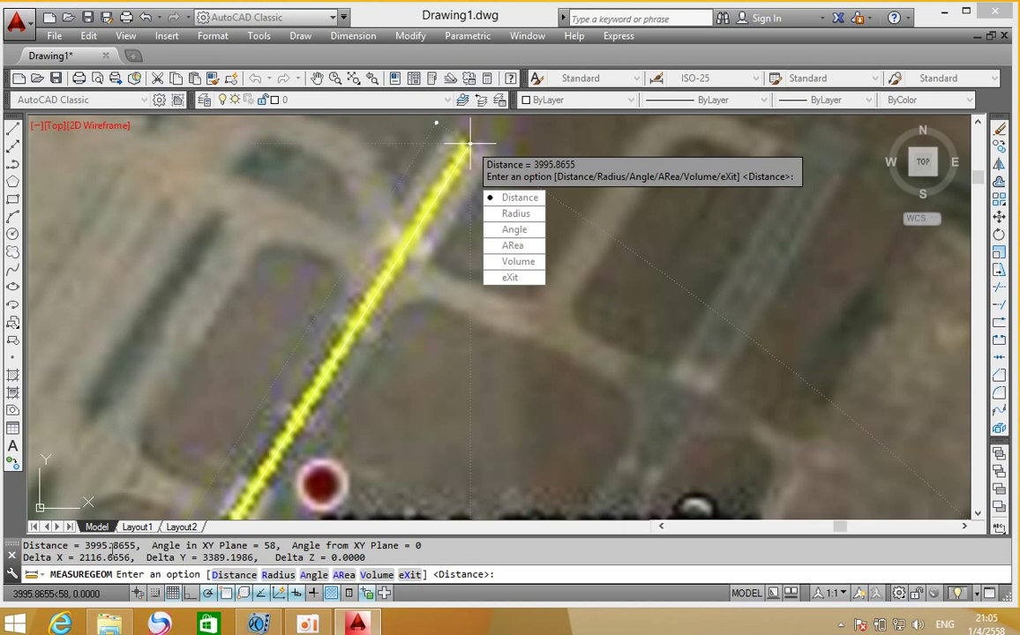
pyautogui.press('Escape')
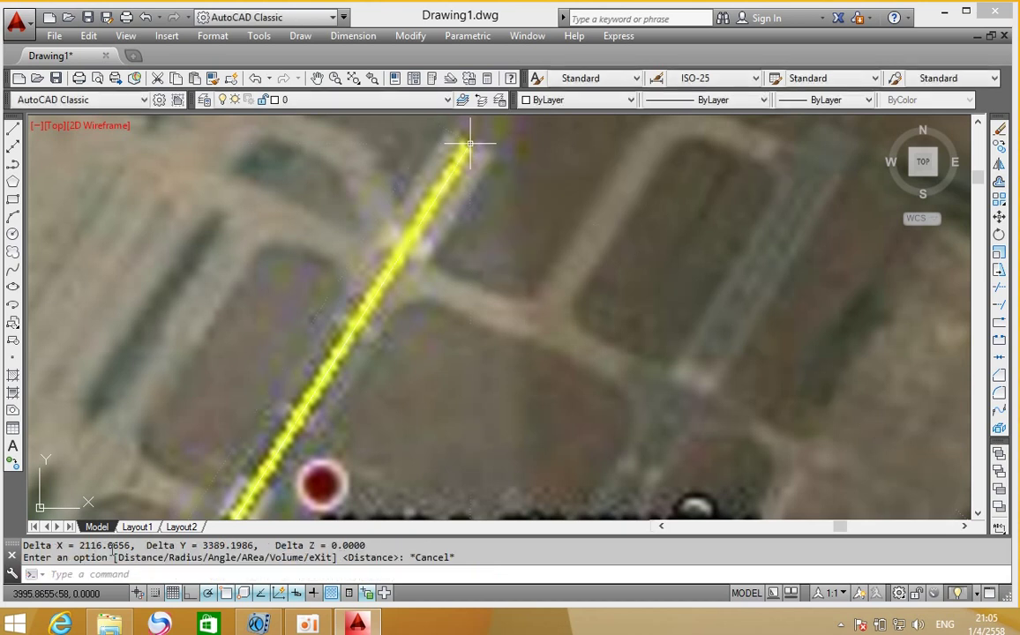
# Step: Zoom to extents on the satellite image and open the Layer Properties Manager
pyautogui.scroll(-3, 133, 494)
pyautogui.scroll(-3, 132, 495)
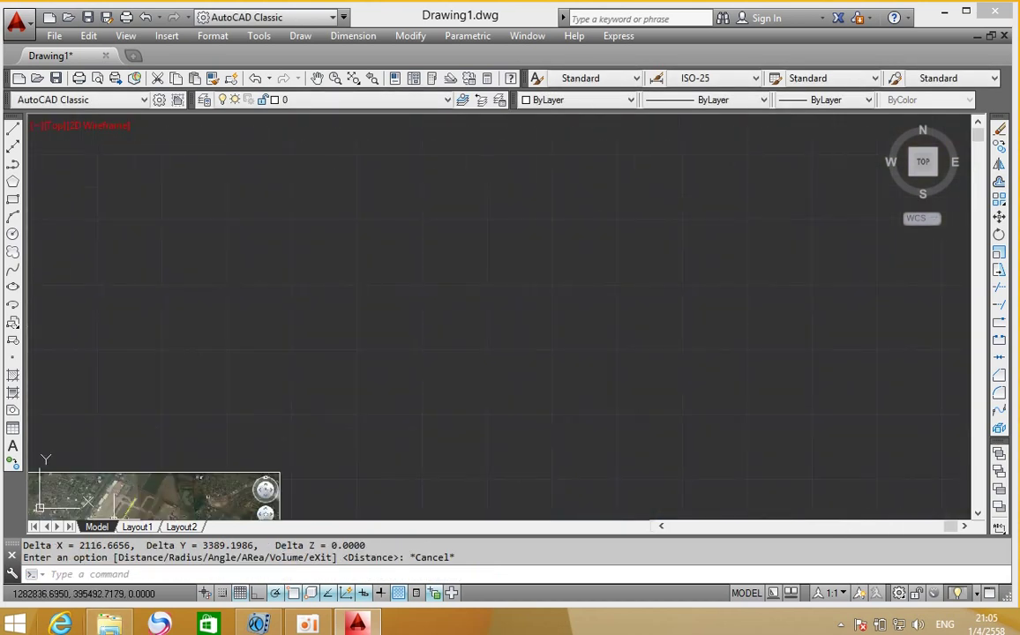
pyautogui.click(352, 78)
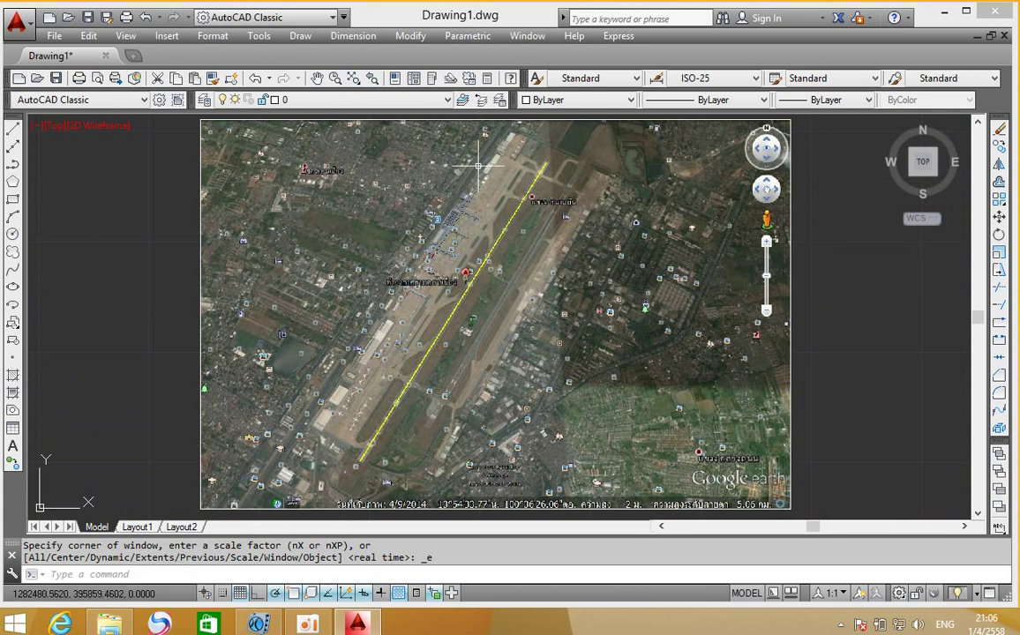
pyautogui.click(200, 101)
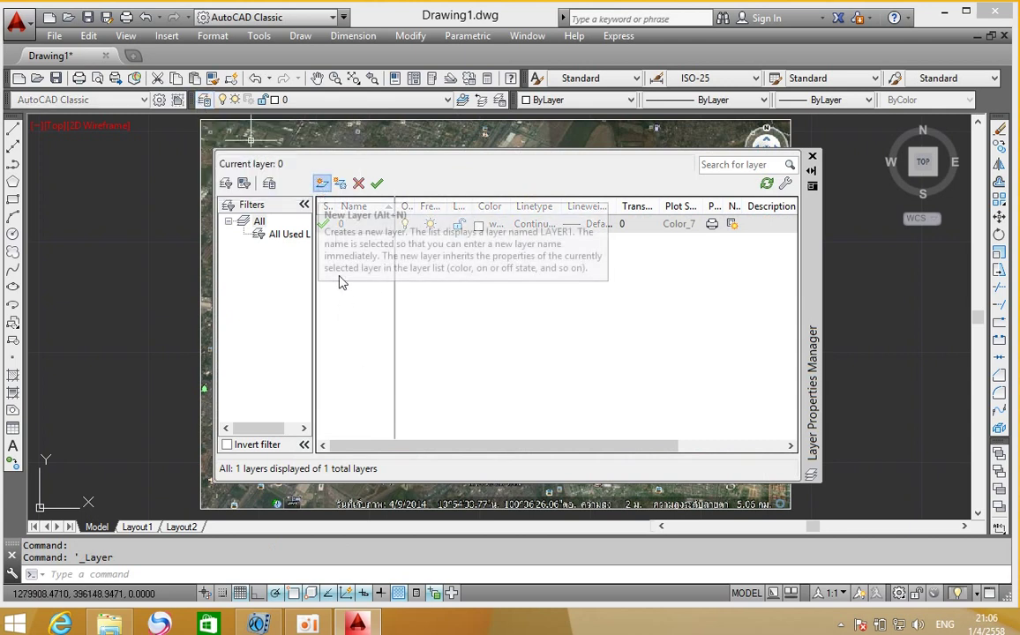
# Step: Create a new layer named boundary and set its colour to yellow
pyautogui.hotkey('alt', 'n')
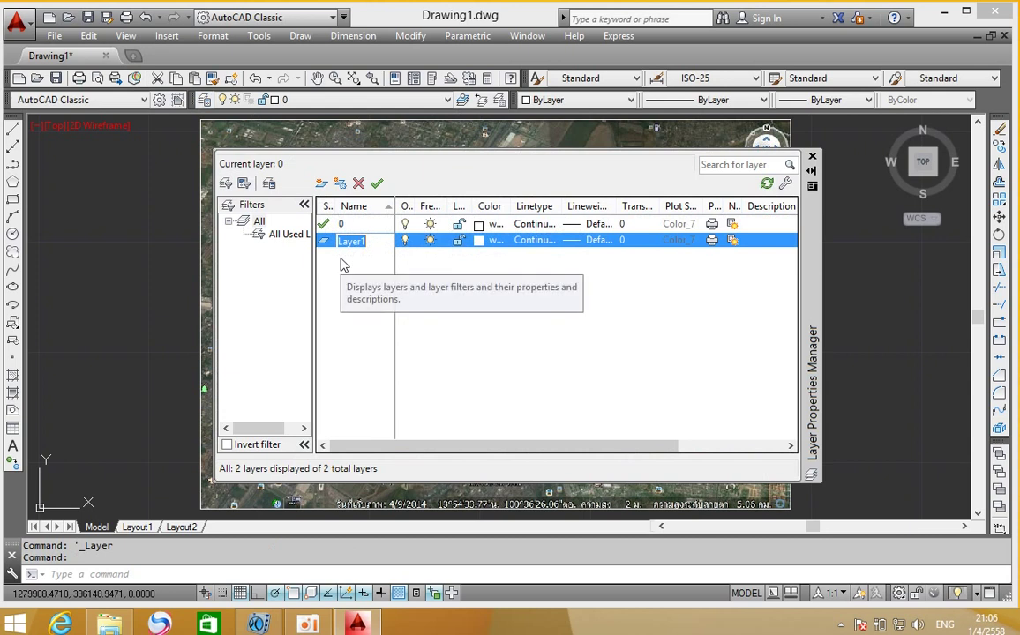
pyautogui.press('BackSpace')
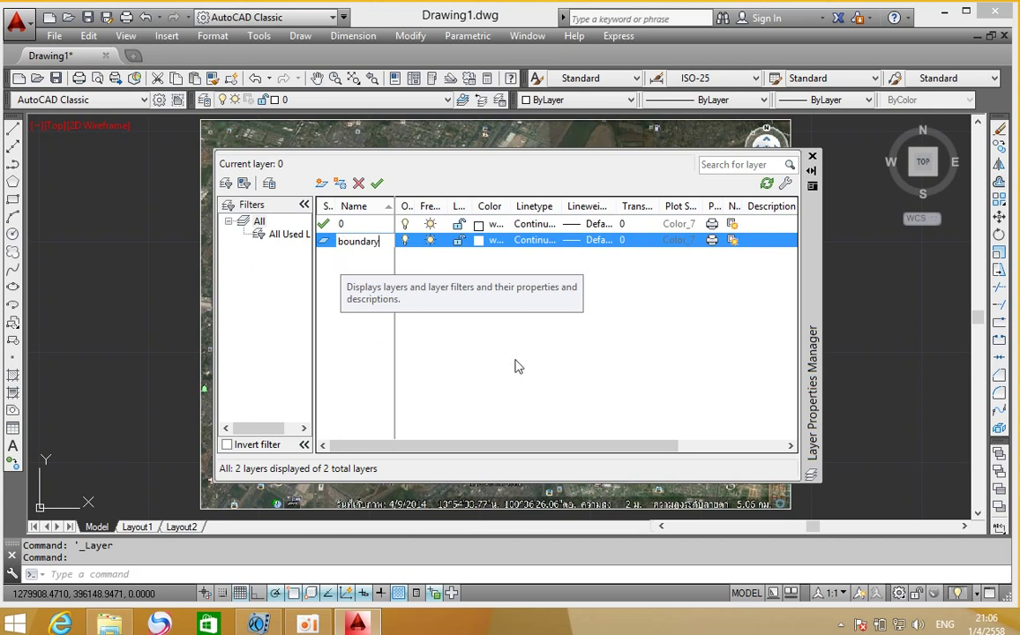
pyautogui.click(479, 241)
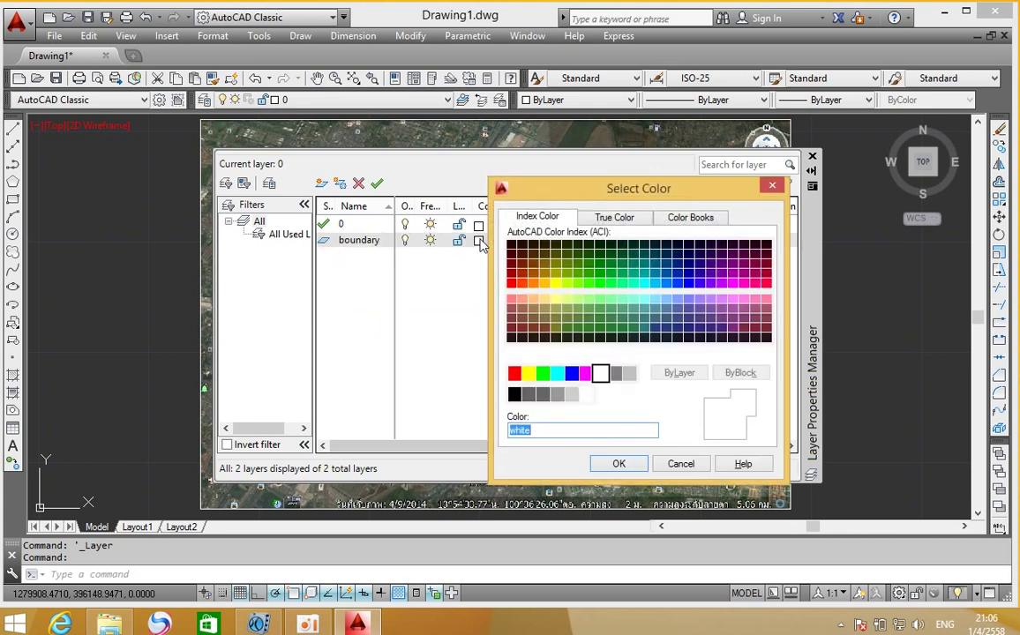
pyautogui.click(528, 373)
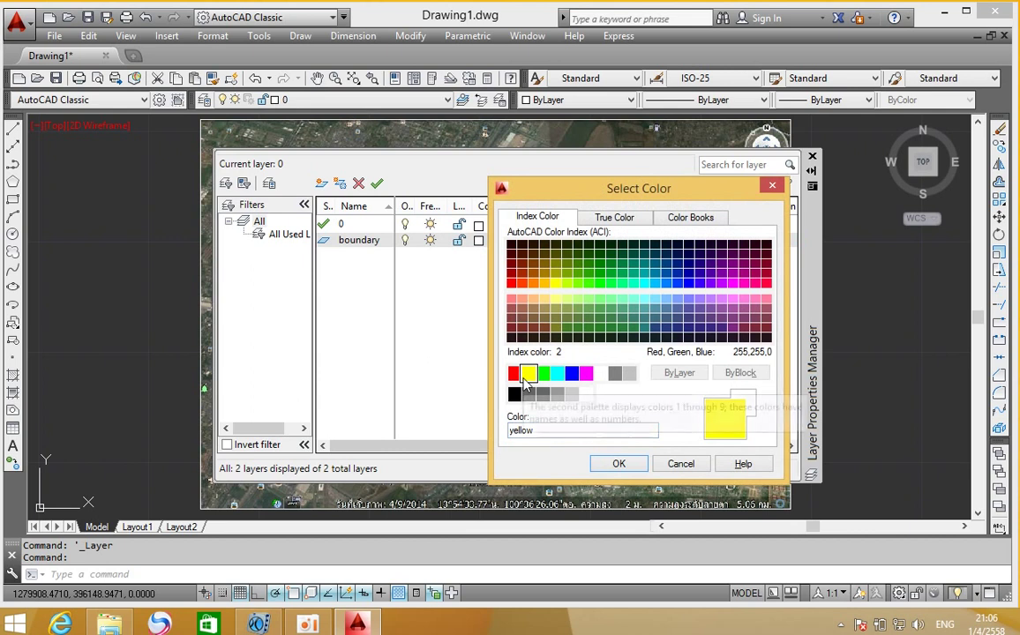
pyautogui.click(617, 466)
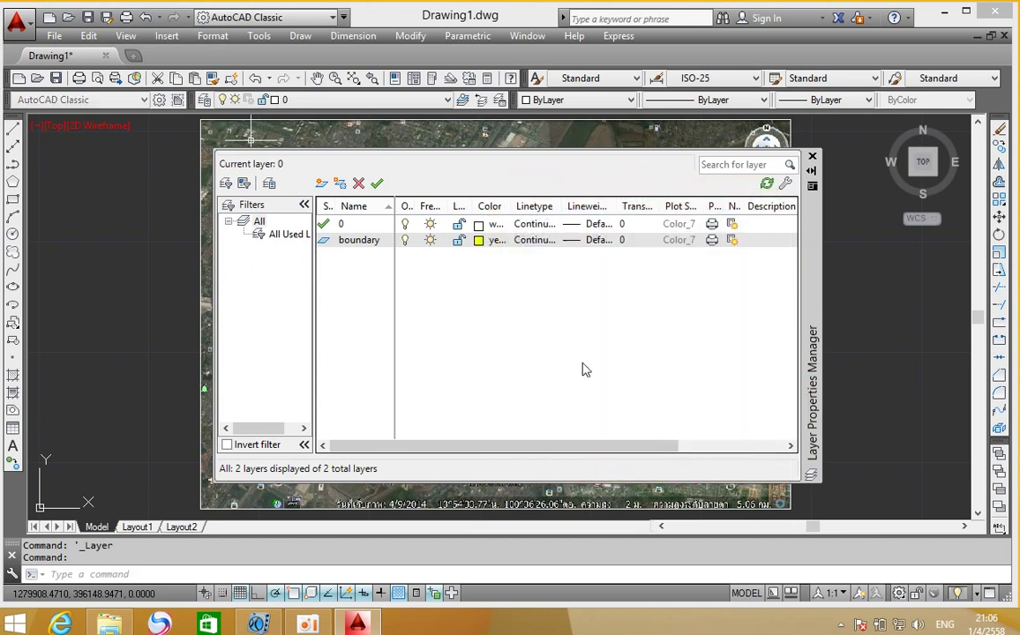
# Step: Give the boundary layer a 0.40 mm lineweight and close the layer manager
pyautogui.click(571, 242)
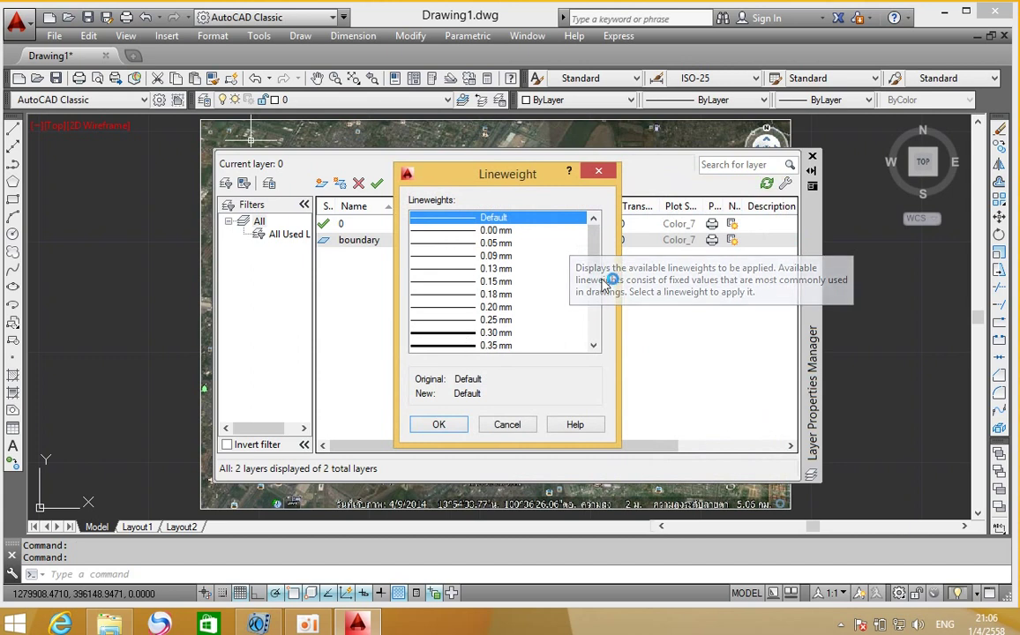
pyautogui.moveTo(593, 237); pyautogui.dragTo(593, 254)
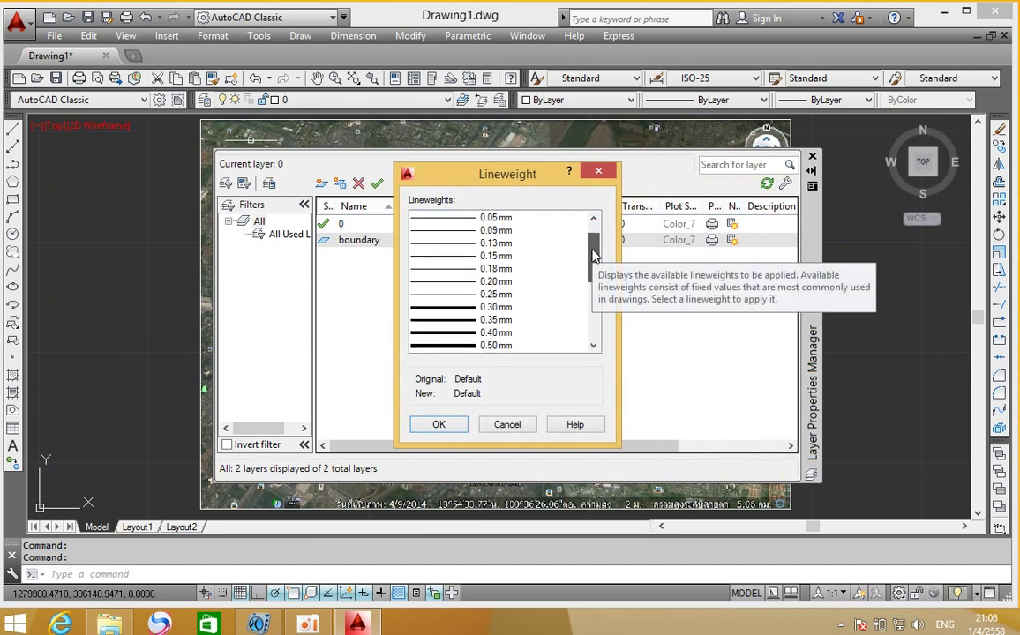
pyautogui.click(446, 333)
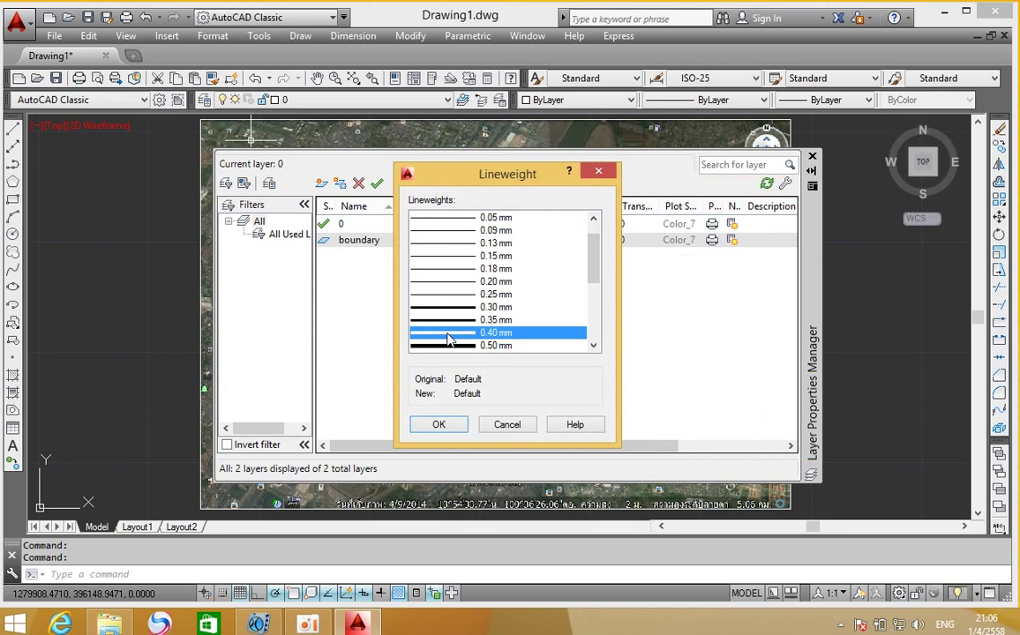
pyautogui.click(435, 426)
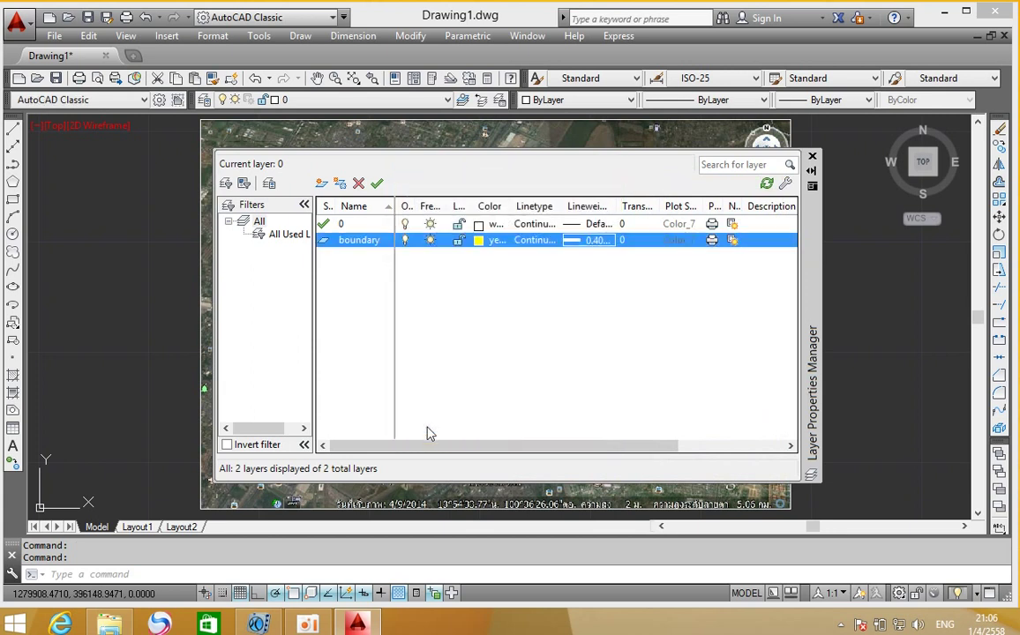
pyautogui.click(812, 156)
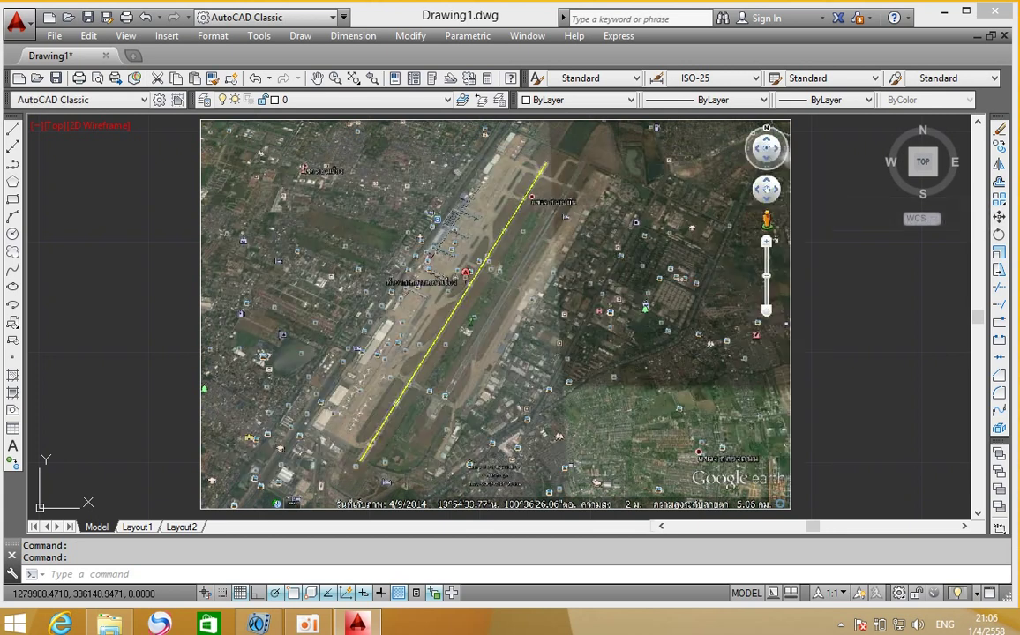
pyautogui.click(449, 100)
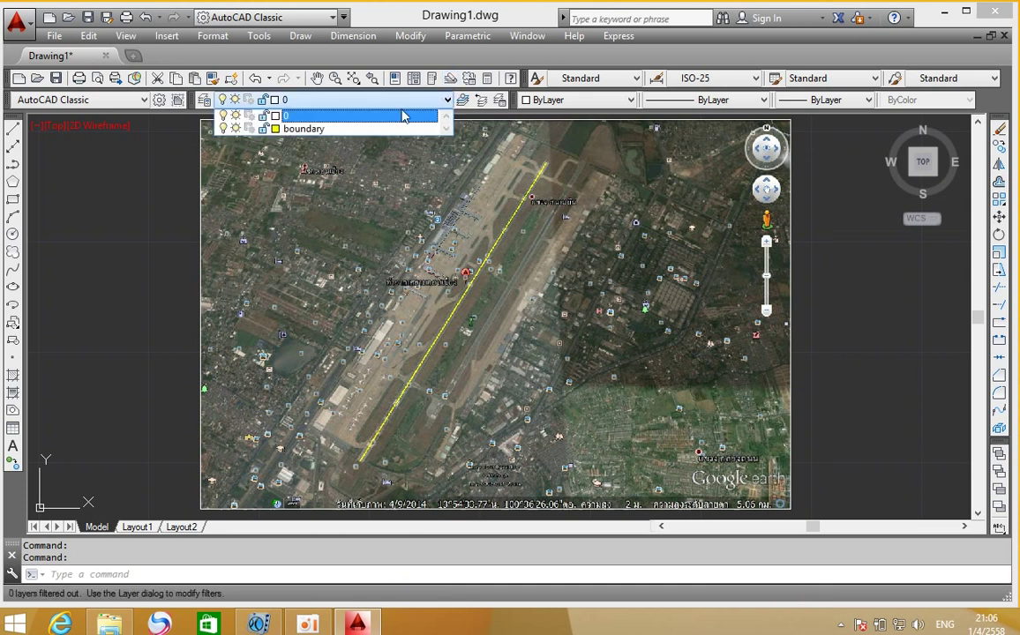
# Step: Make boundary the current layer, zoom in on the runway, and start a polyline
pyautogui.click(314, 130)
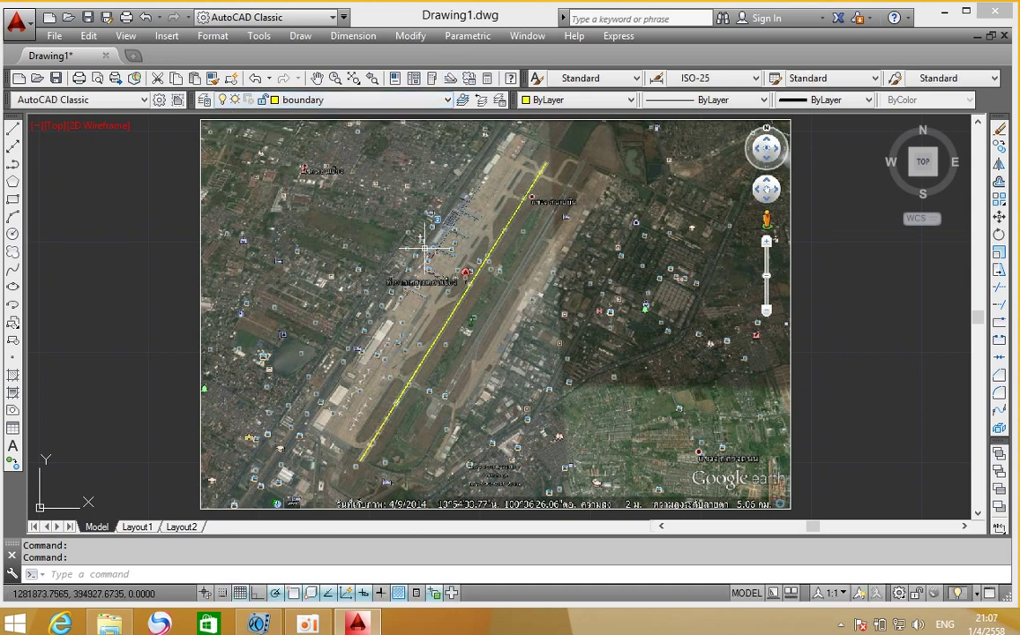
pyautogui.scroll(3, 623, 184)
pyautogui.scroll(2, 506, 217)
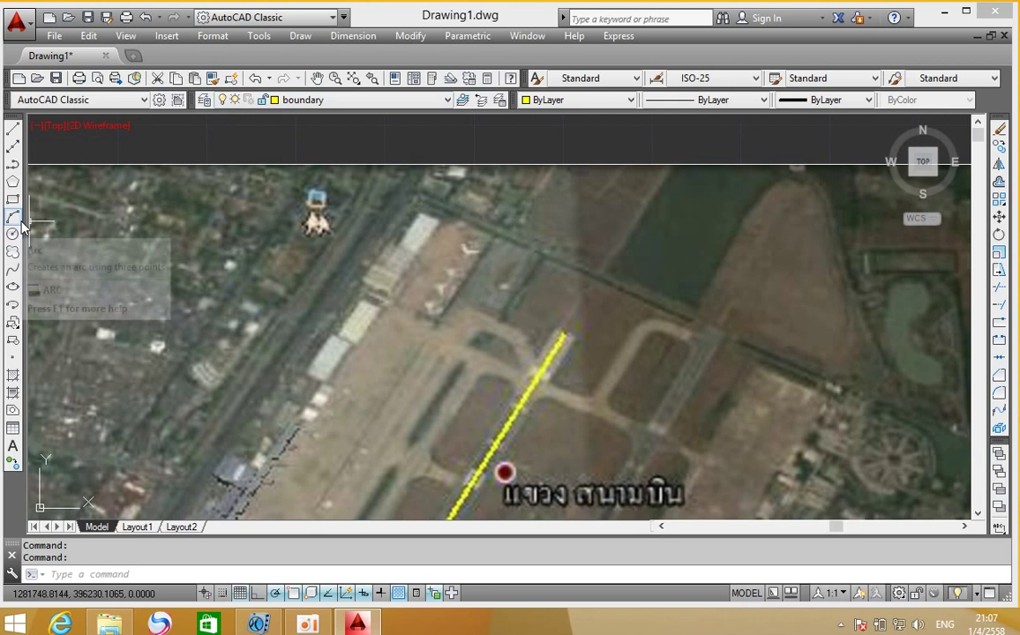
pyautogui.click(11, 169)
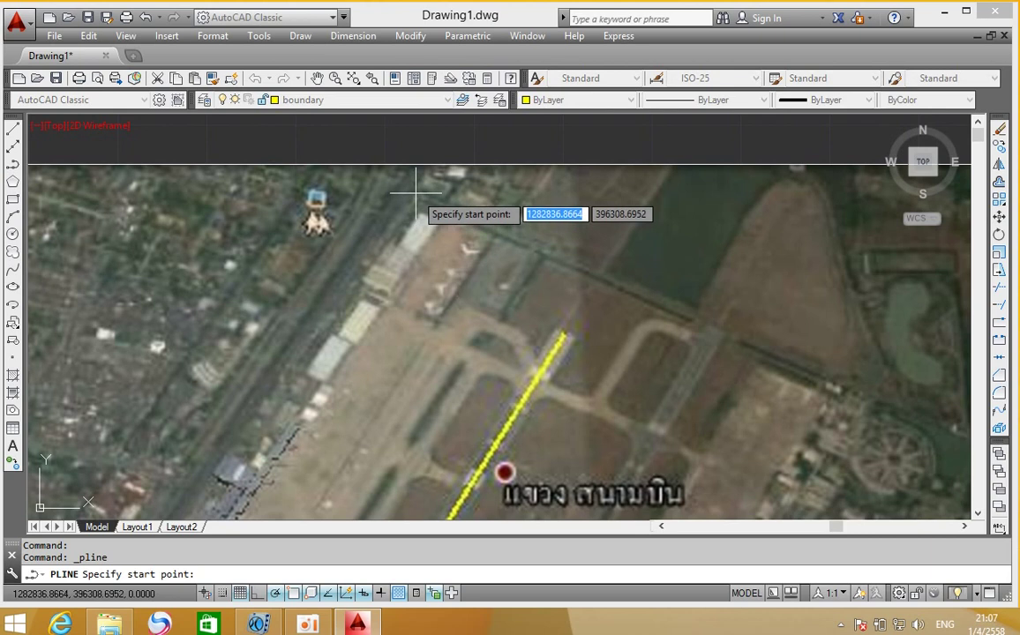
# Step: Turn on lineweight display and trace the boundary from the north end past the eastern corners
pyautogui.click(398, 593)
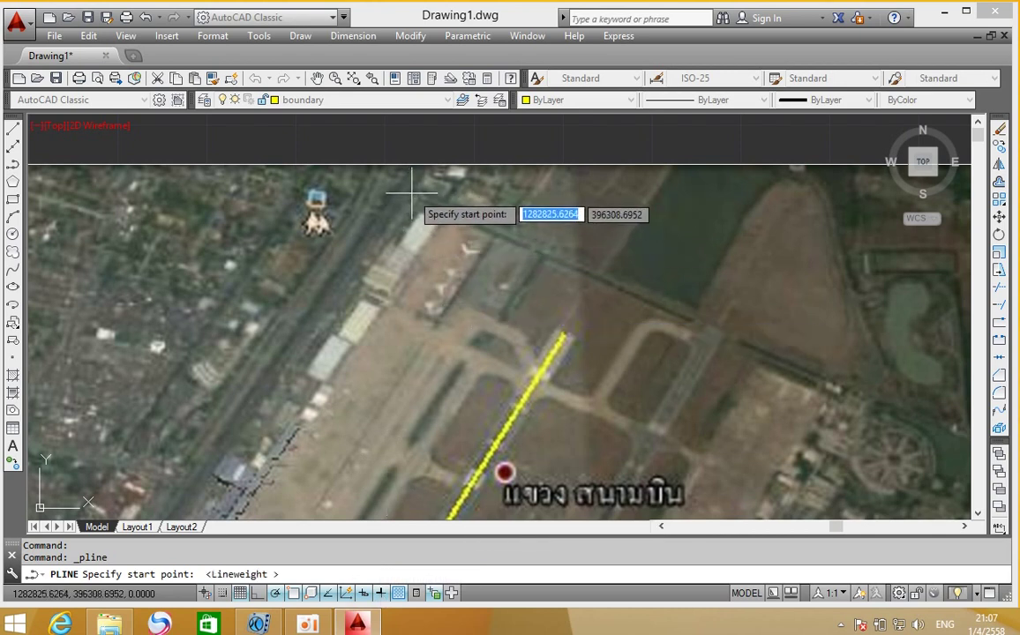
pyautogui.click(412, 190)
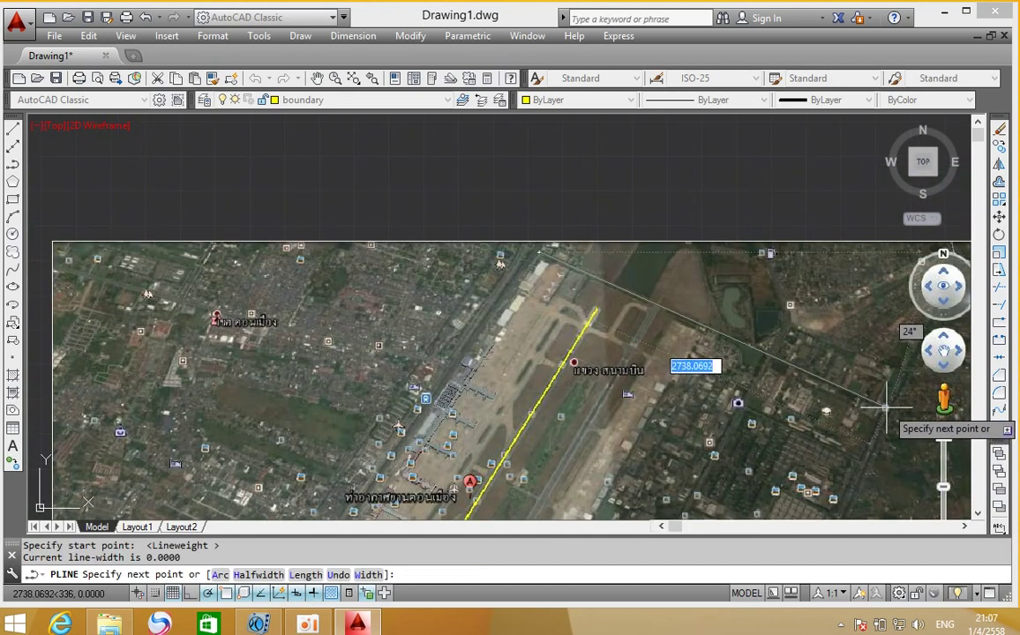
pyautogui.scroll(4, 886, 407)
pyautogui.scroll(-4, 874, 405)
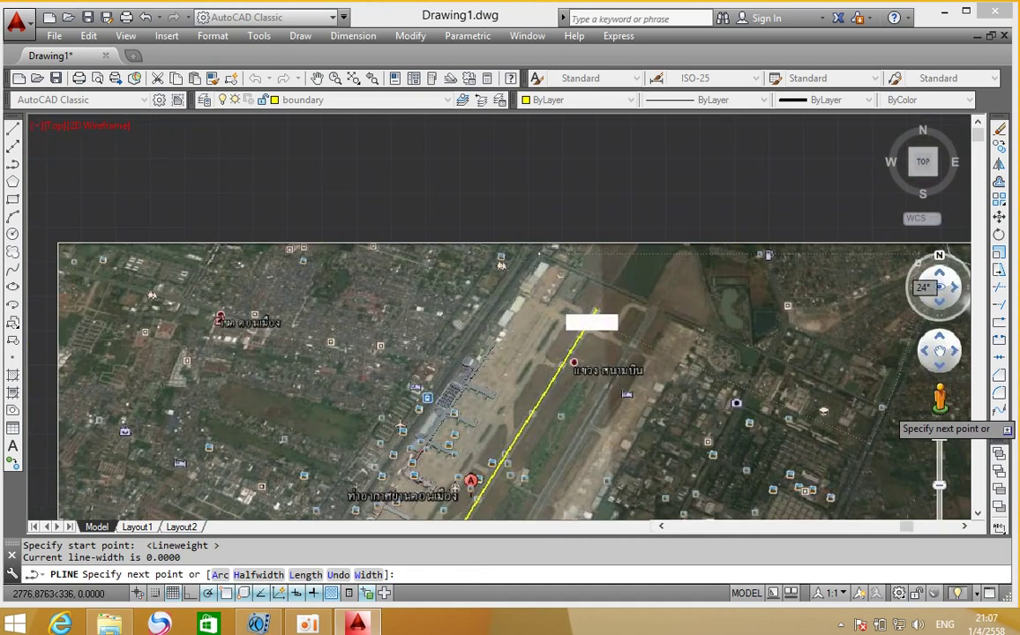
pyautogui.scroll(2, 877, 407)
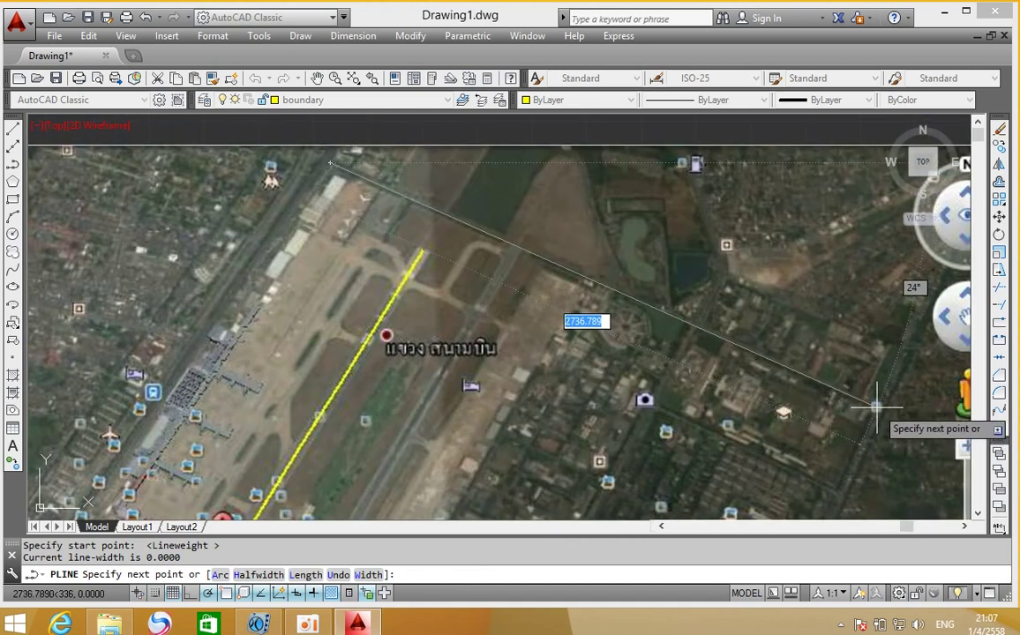
pyautogui.click(877, 406)
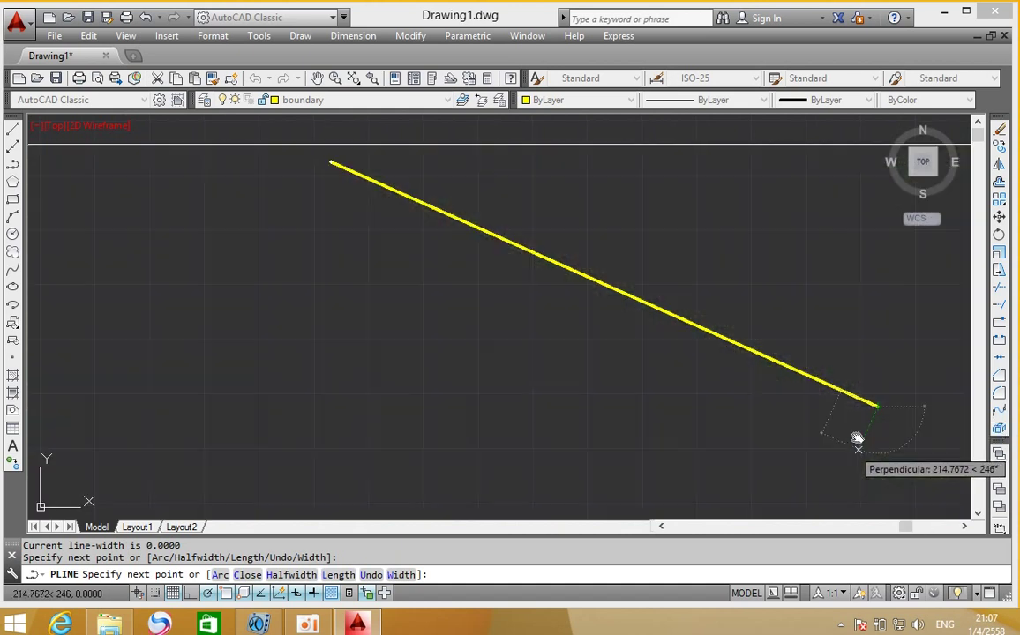
pyautogui.moveTo(854, 444); pyautogui.dragTo(878, 232, button='middle')
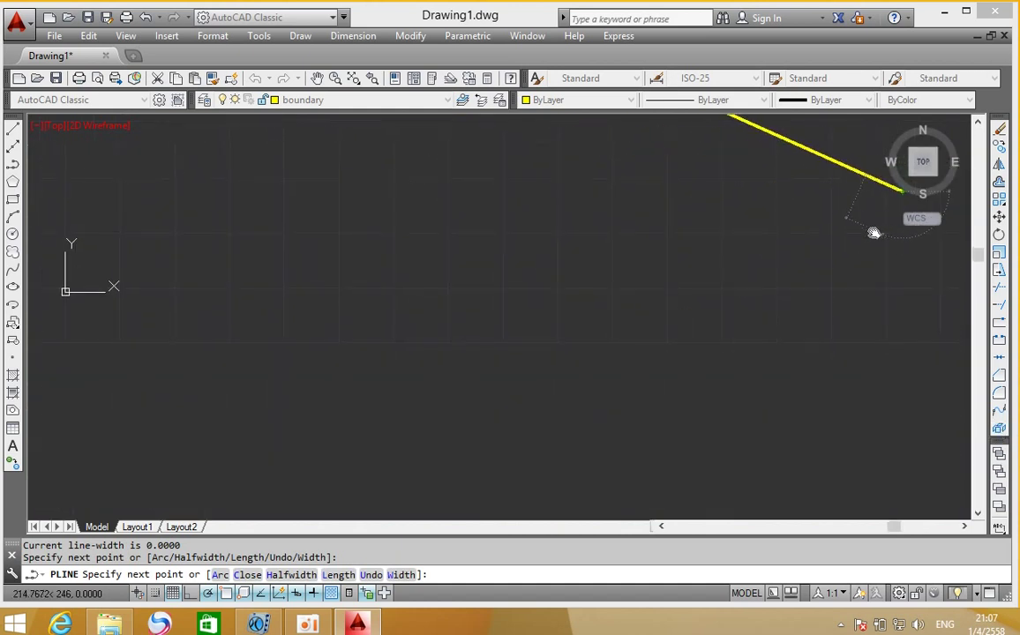
pyautogui.scroll(-2, 763, 318)
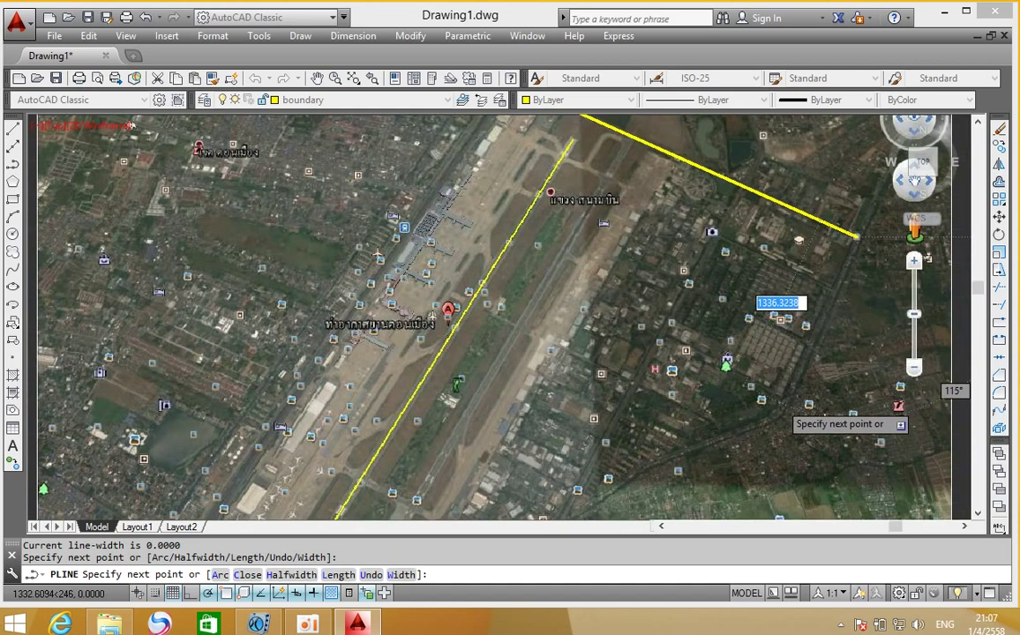
pyautogui.scroll(2, 786, 397)
pyautogui.scroll(2, 786, 397)
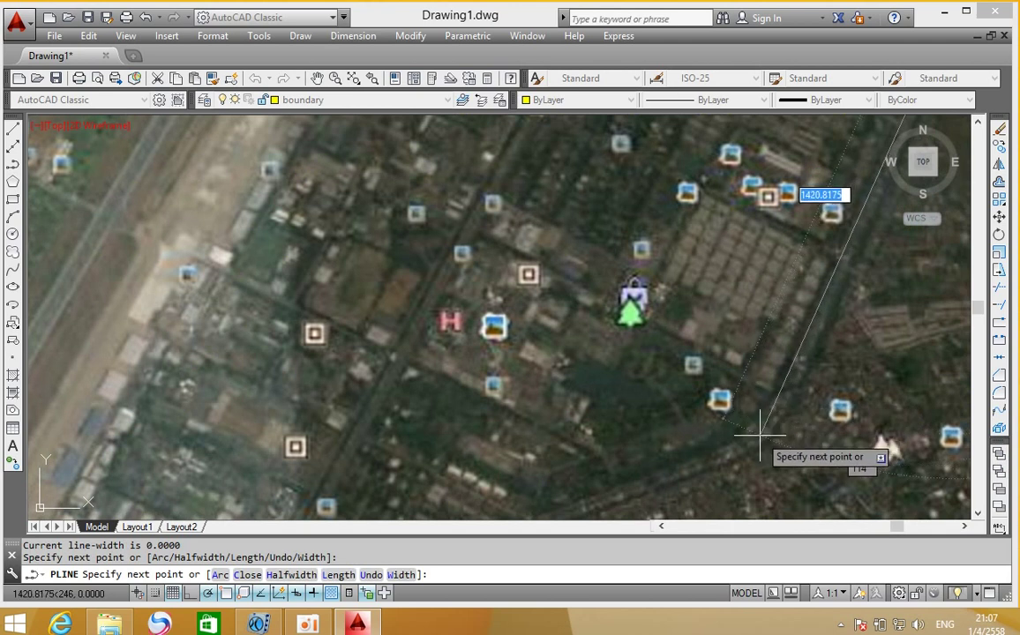
pyautogui.click(760, 435)
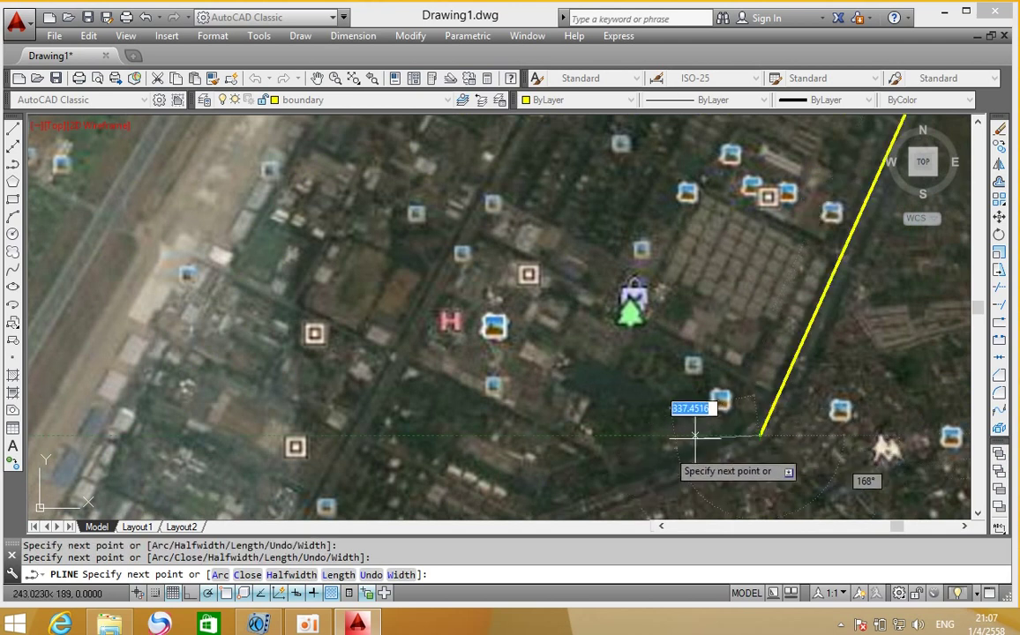
# Step: Continue the boundary polyline through the corners south of the runways
pyautogui.scroll(-2, 673, 452)
pyautogui.moveTo(673, 451); pyautogui.dragTo(747, 390, button='middle')
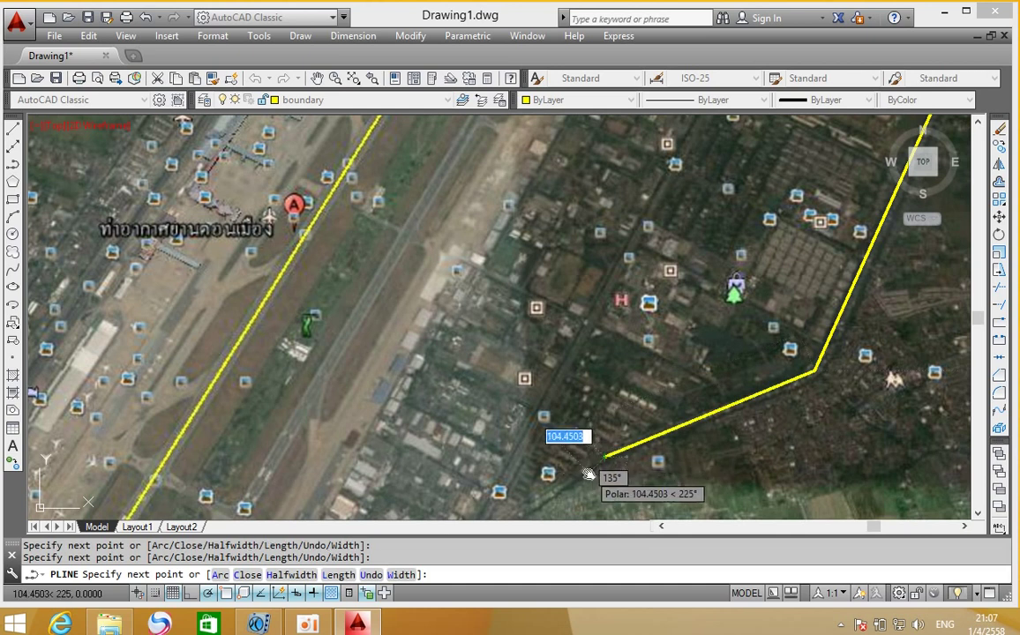
pyautogui.moveTo(587, 473); pyautogui.dragTo(743, 292, button='middle')
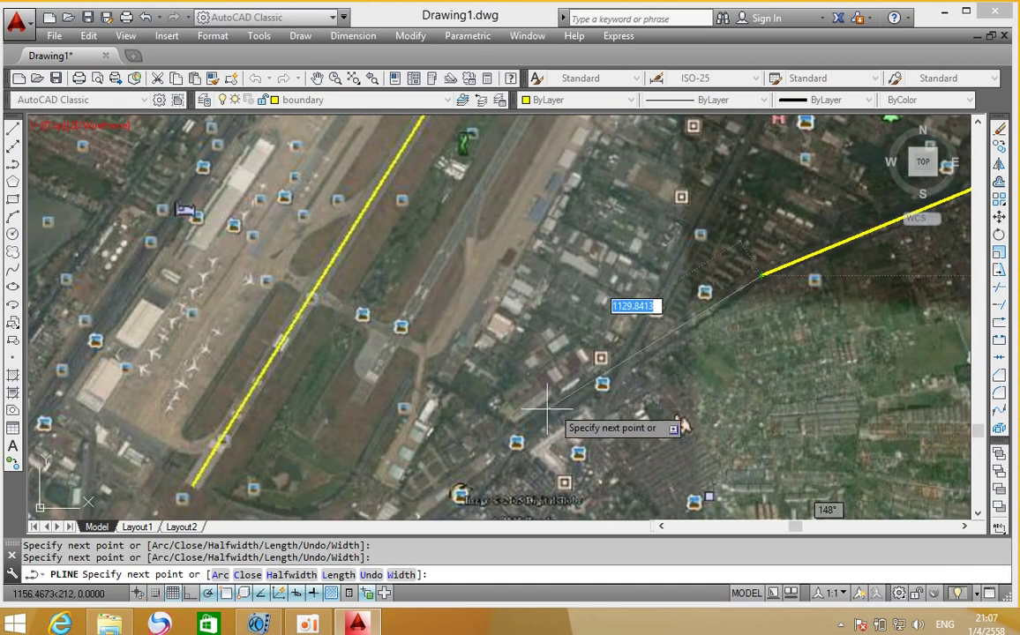
pyautogui.moveTo(535, 456); pyautogui.dragTo(567, 331, button='middle')
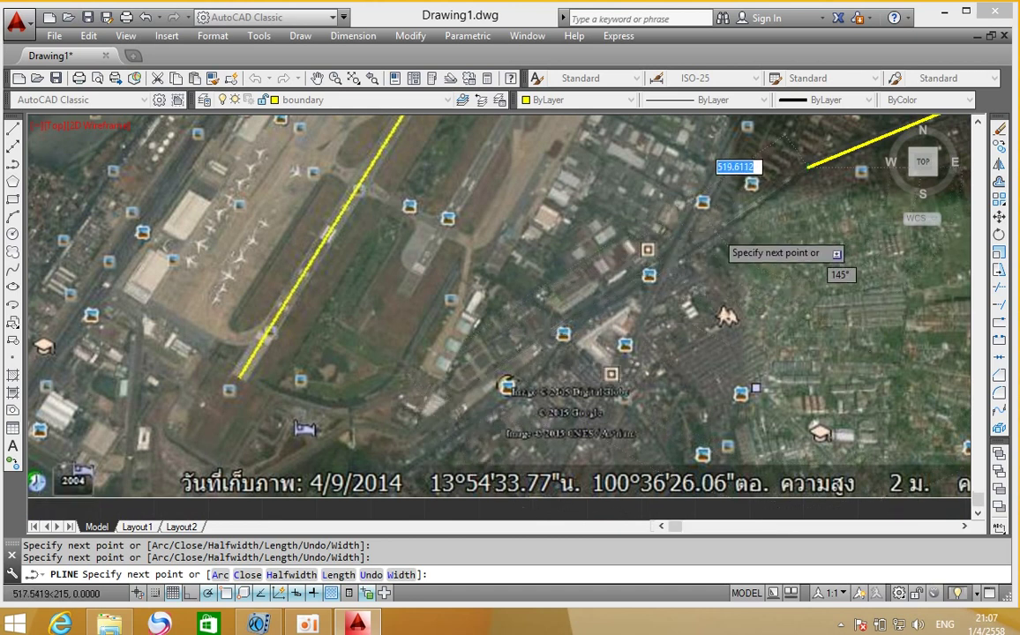
pyautogui.scroll(-2, 715, 216)
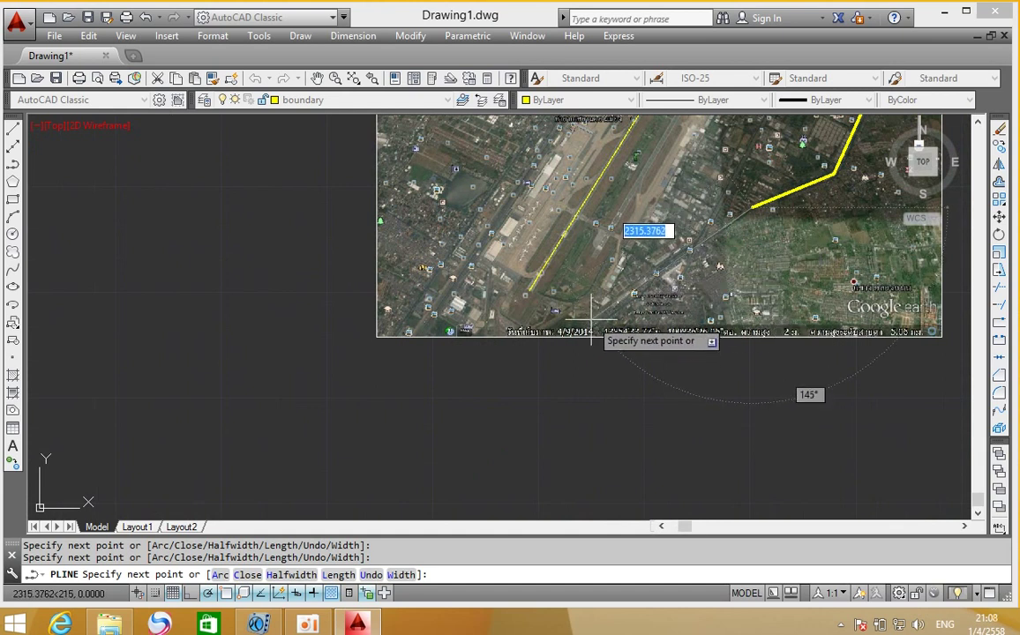
pyautogui.click(597, 317)
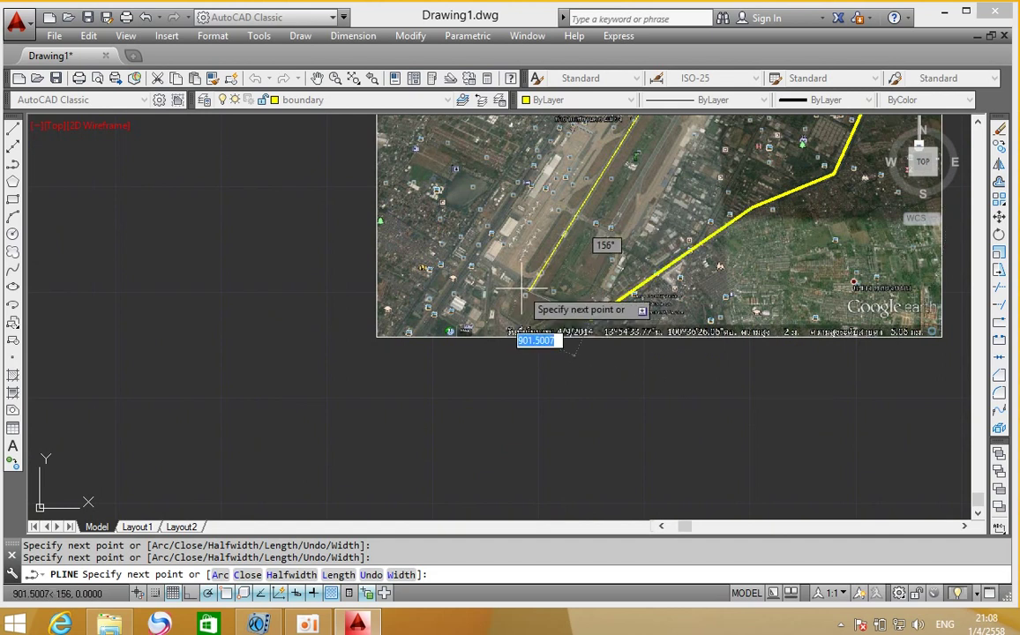
pyautogui.scroll(2, 522, 288)
pyautogui.scroll(3, 522, 288)
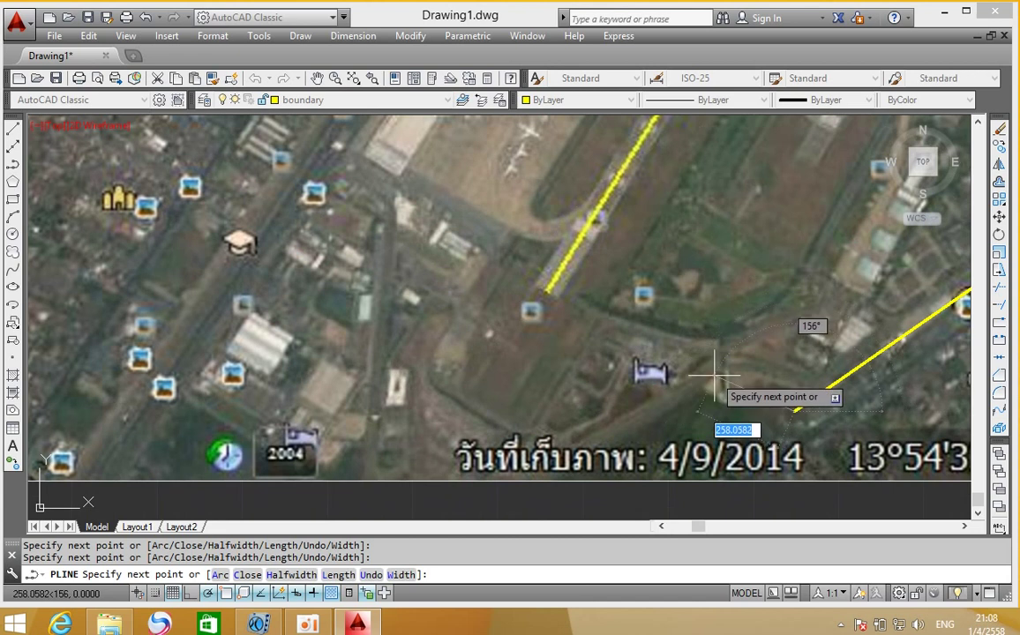
pyautogui.click(708, 364)
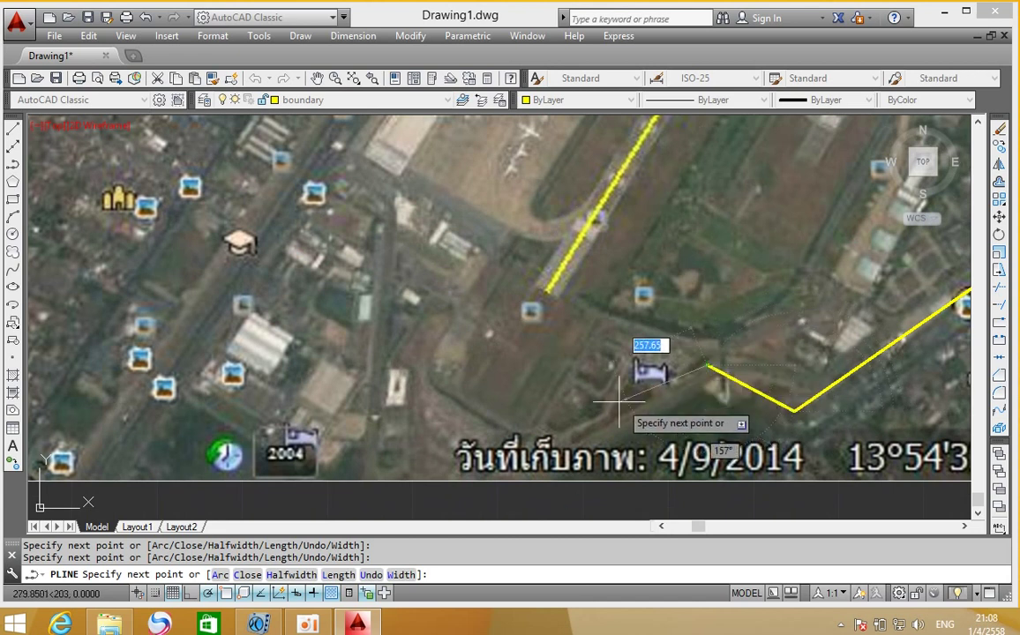
pyautogui.click(546, 454)
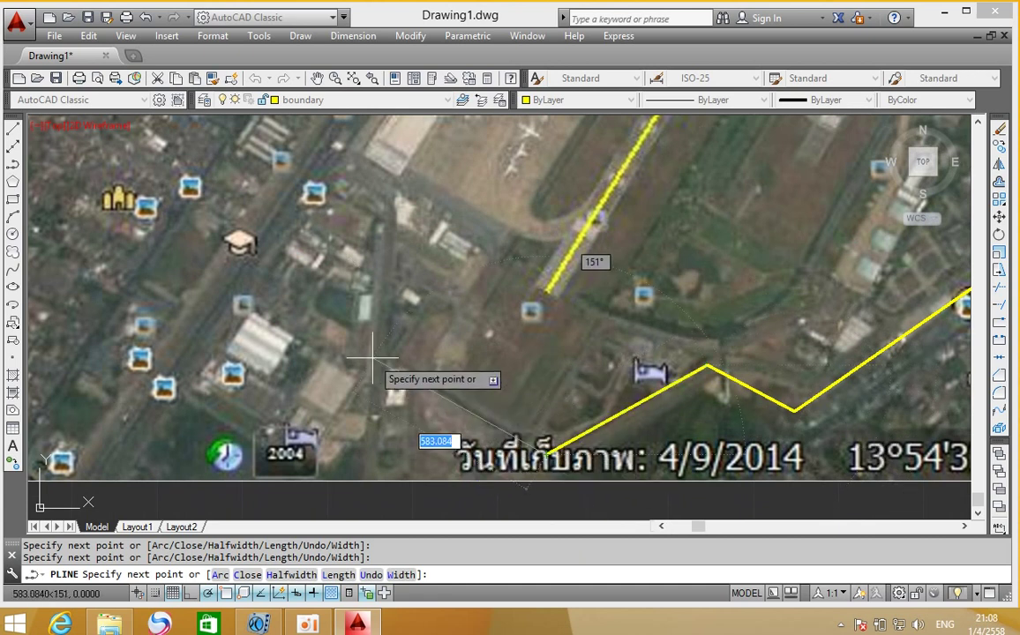
# Step: Add the southwest corner, snap back to the starting corner, and finish the polyline
pyautogui.scroll(-1, 373, 358)
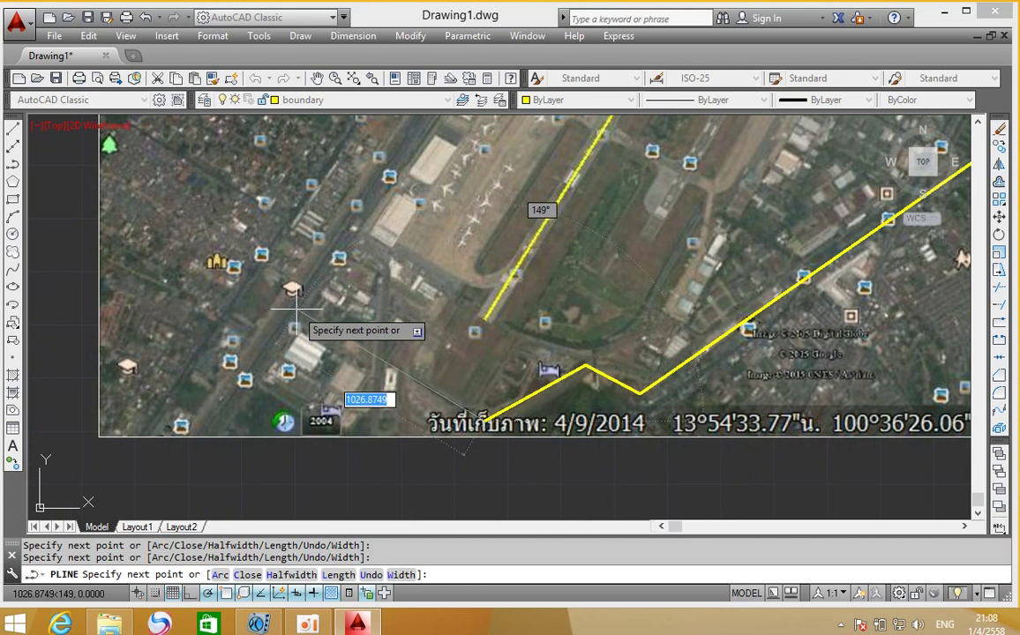
pyautogui.click(297, 311)
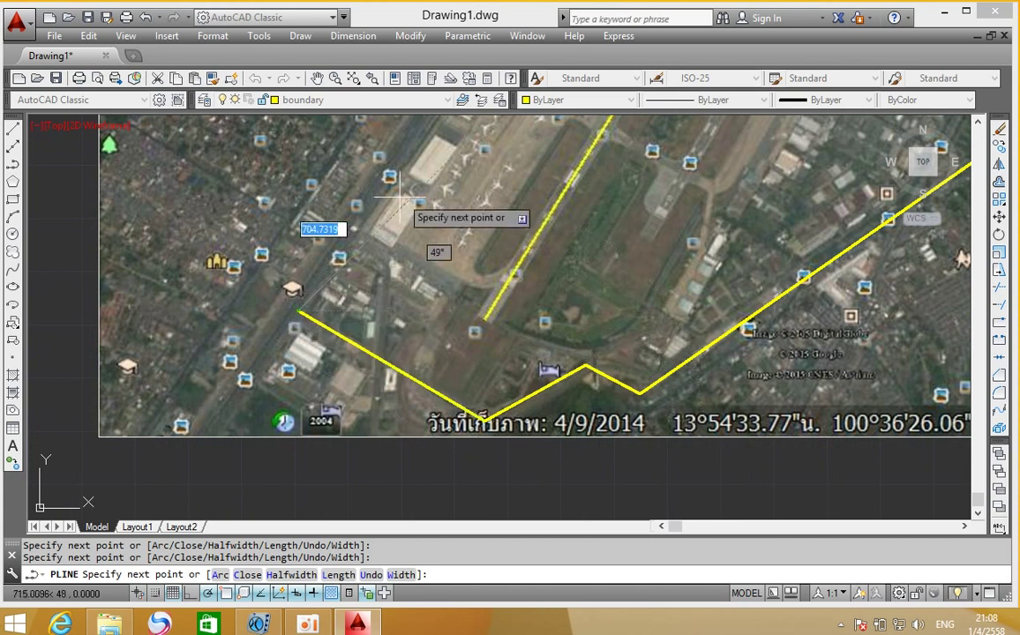
pyautogui.scroll(-3, 388, 199)
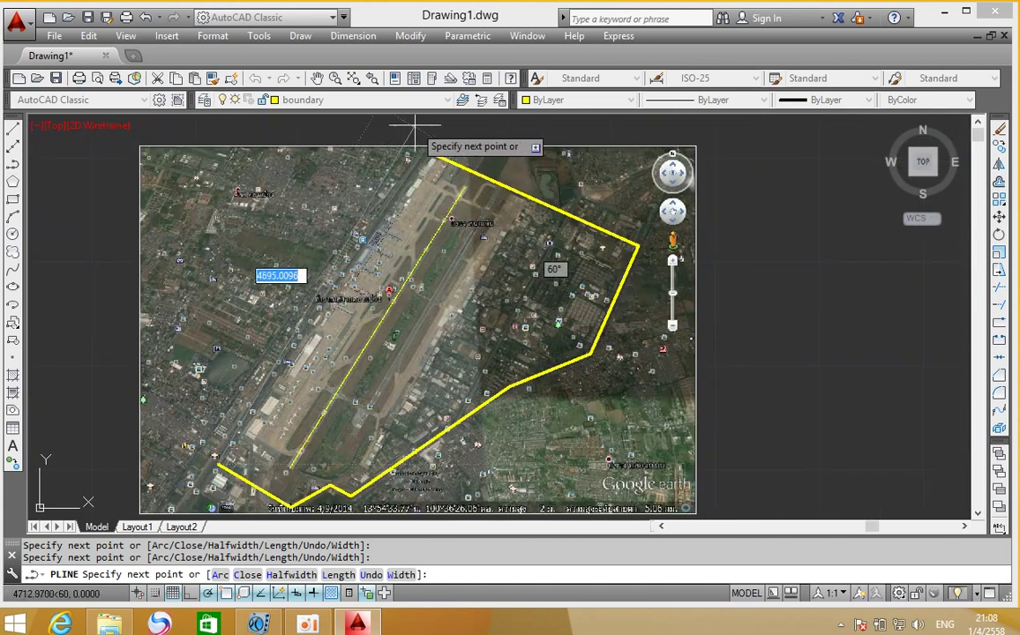
pyautogui.click(431, 155)
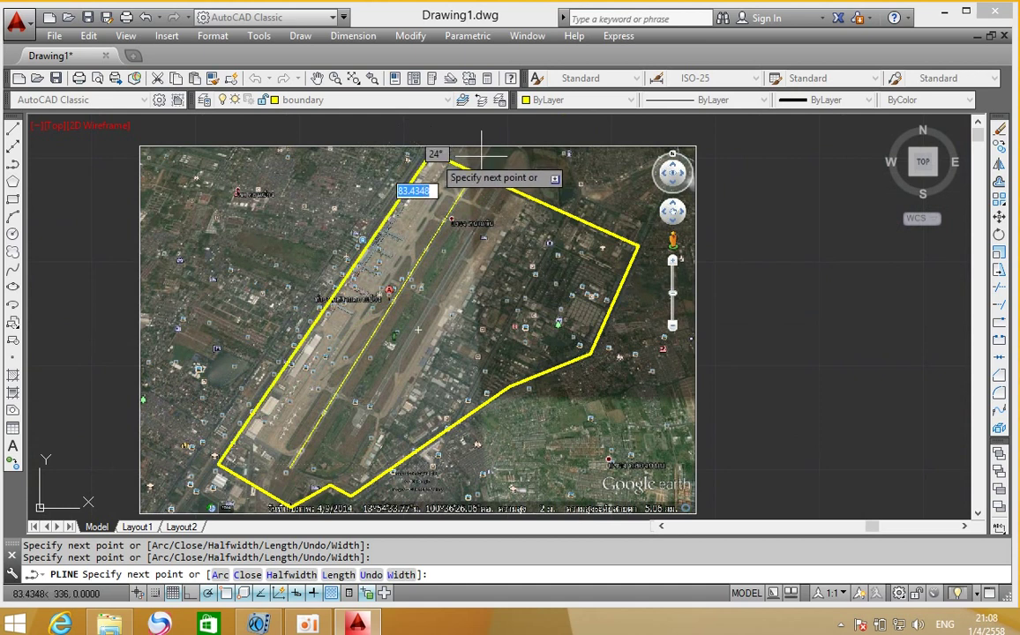
pyautogui.rightClick(550, 183)
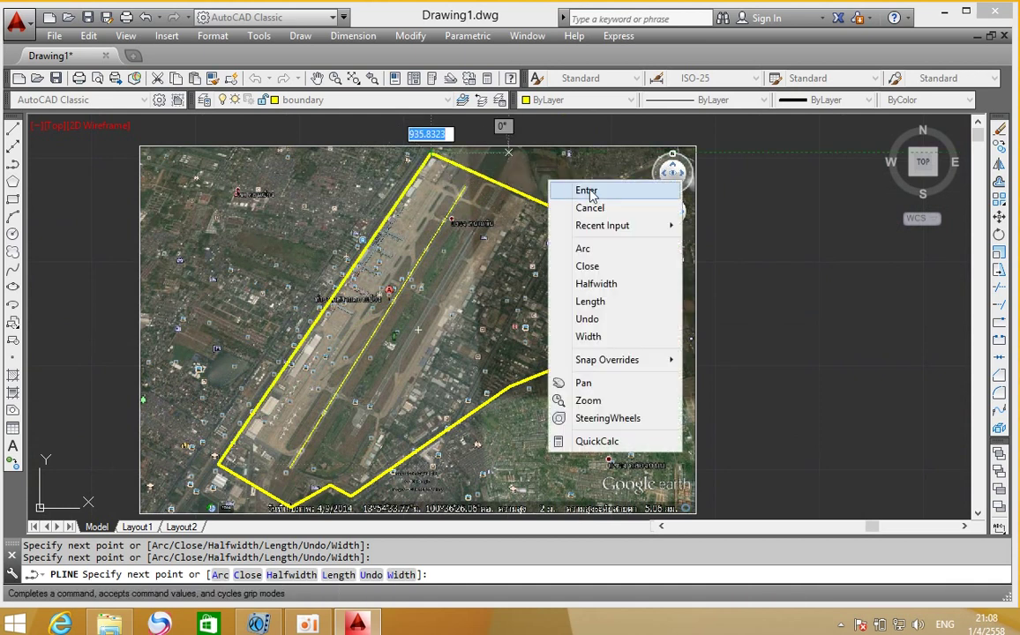
pyautogui.click(587, 191)
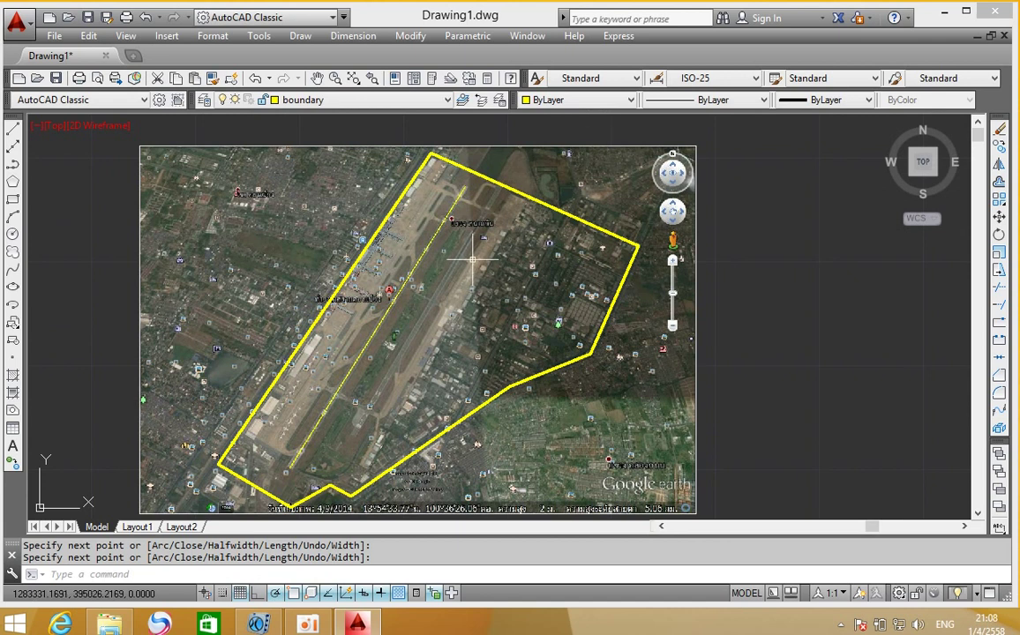
# Step: Turn off layer 0 so the satellite image is hidden and only the yellow boundary shows
pyautogui.scroll(2, 432, 283)
pyautogui.scroll(-4, 483, 251)
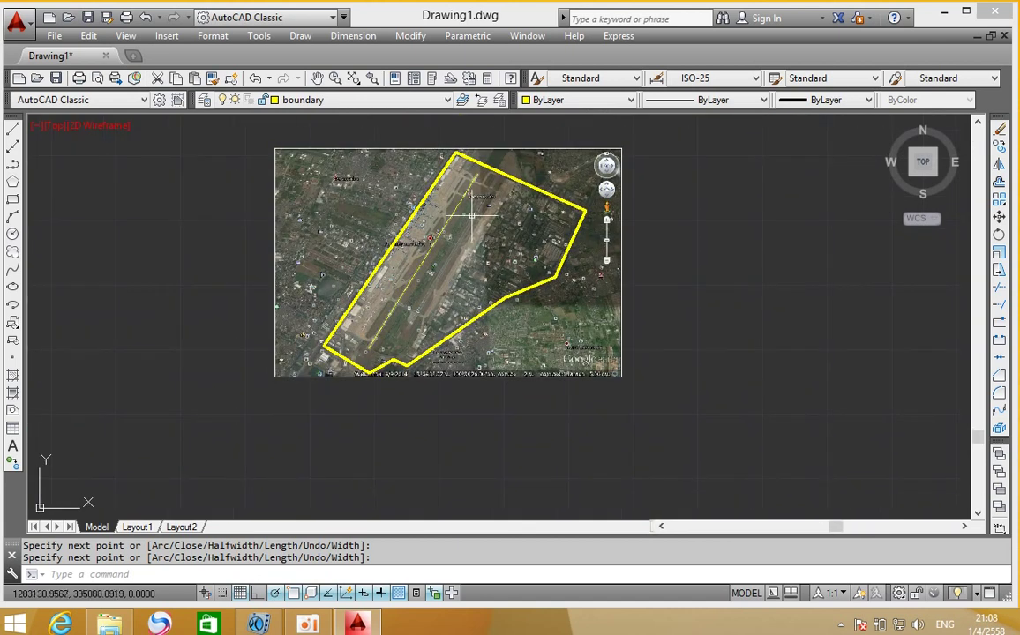
pyautogui.scroll(2, 472, 214)
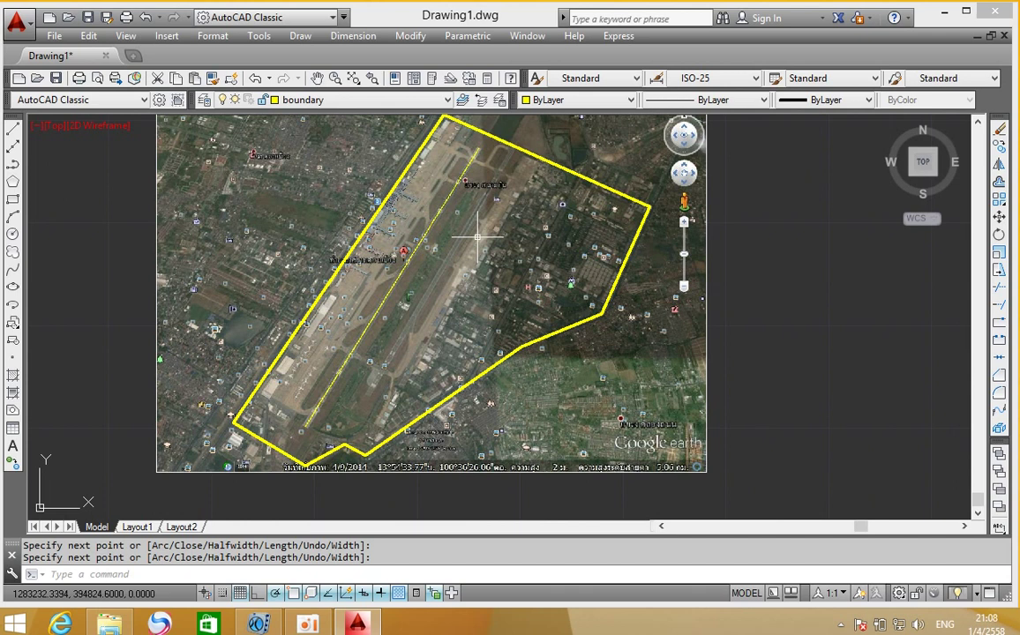
pyautogui.click(450, 103)
pyautogui.click(222, 116)
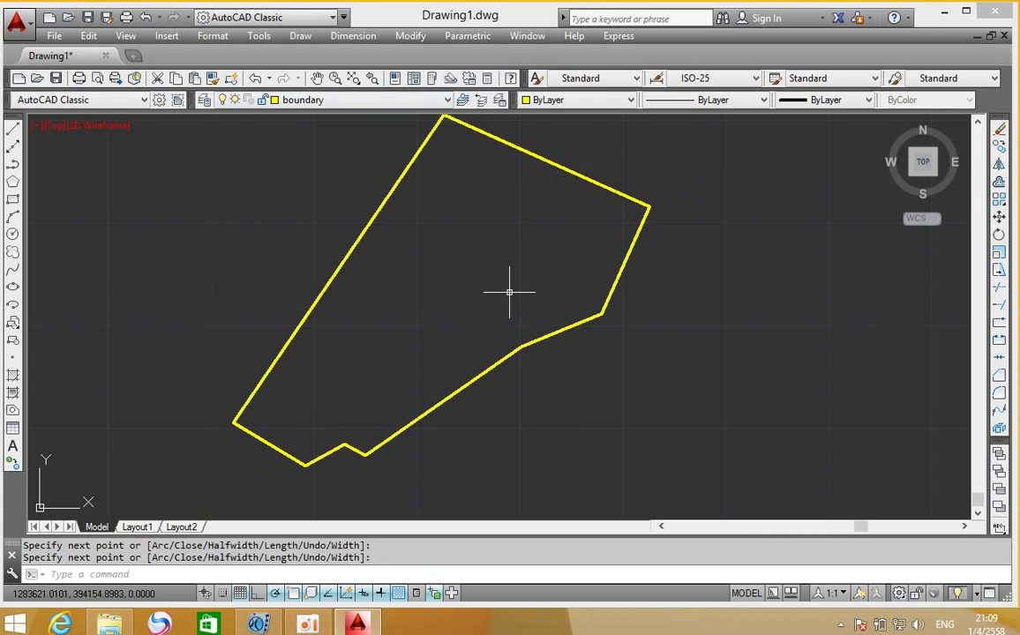
pyautogui.moveTo(510, 292); pyautogui.dragTo(516, 315, button='middle')
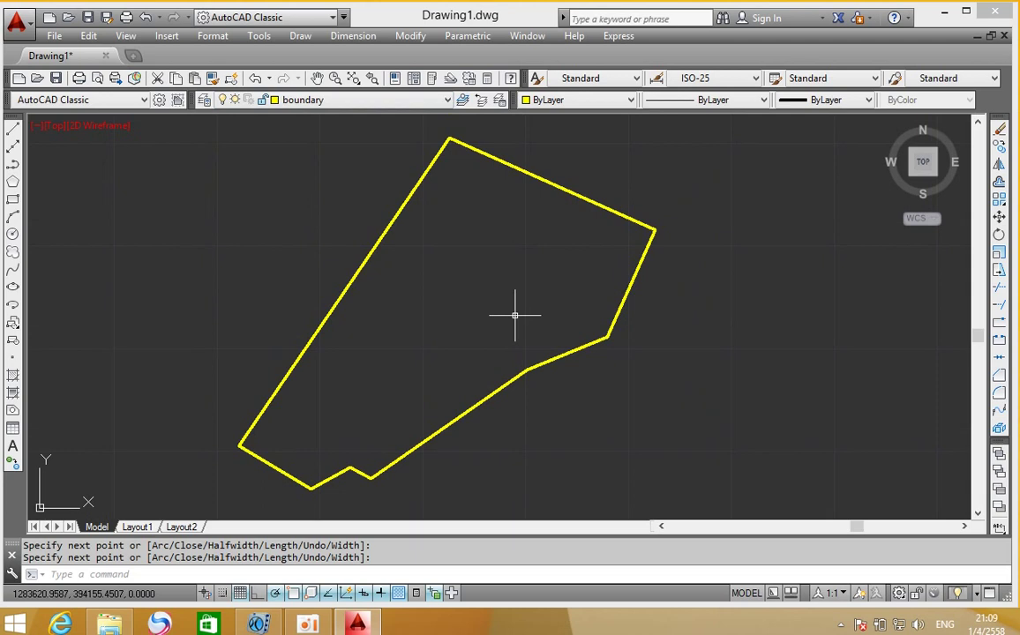
# Step: Measure the boundary polyline's area by Object: 10472243.6092 area, 13905.2592 perimeter
pyautogui.click(259, 35)
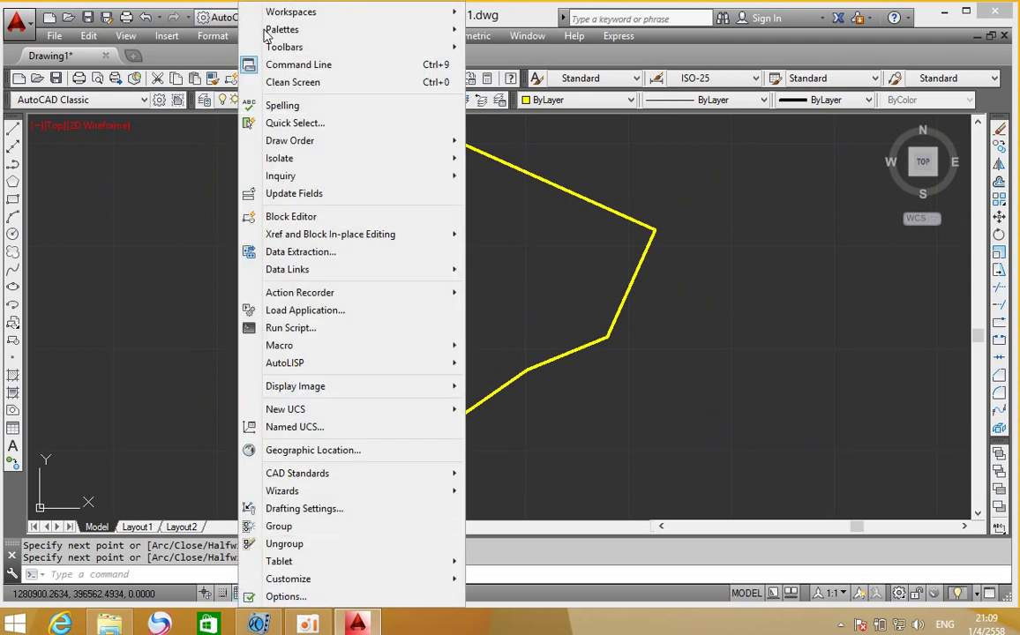
pyautogui.moveTo(281, 176)
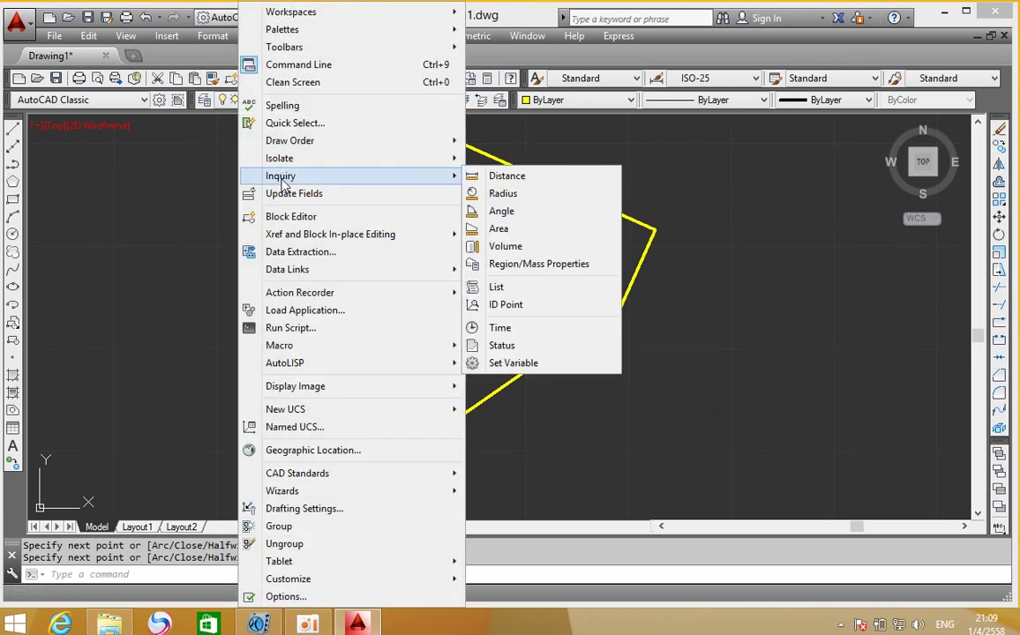
pyautogui.click(509, 232)
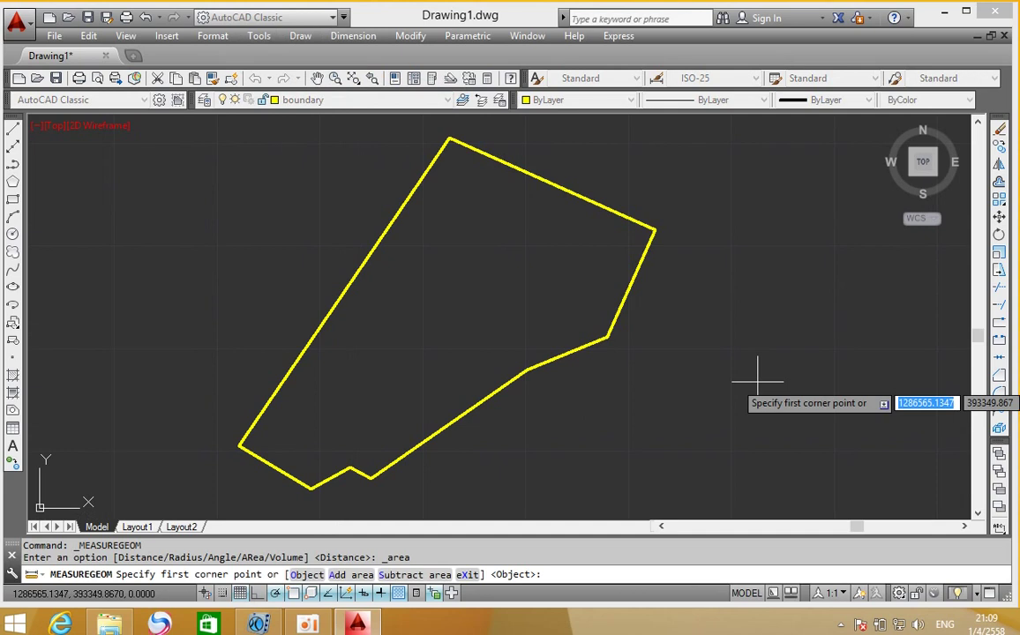
pyautogui.write('o')
pyautogui.press('Return')
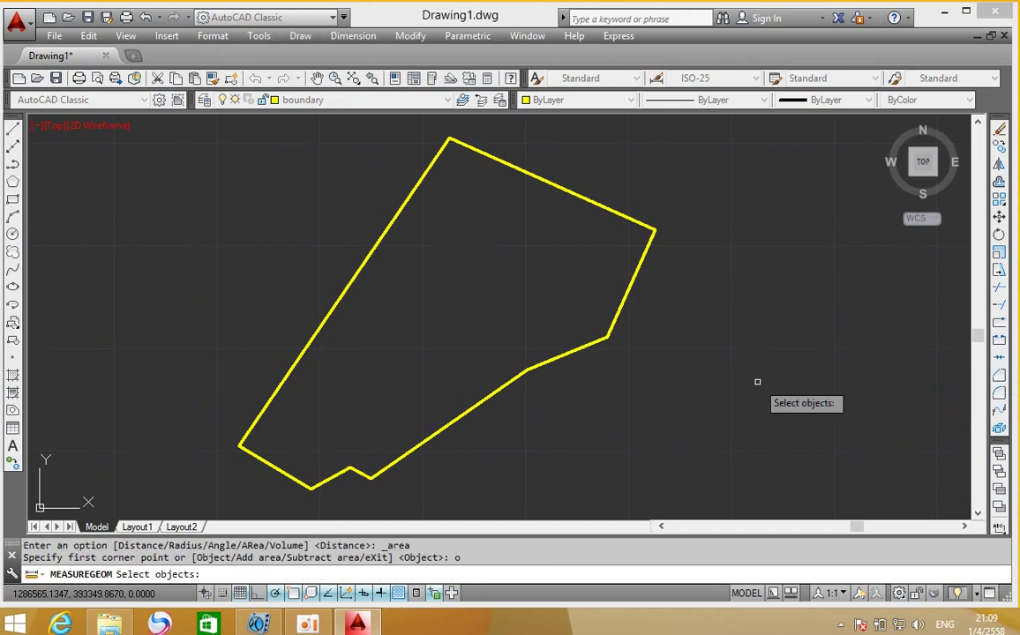
pyautogui.click(494, 391)
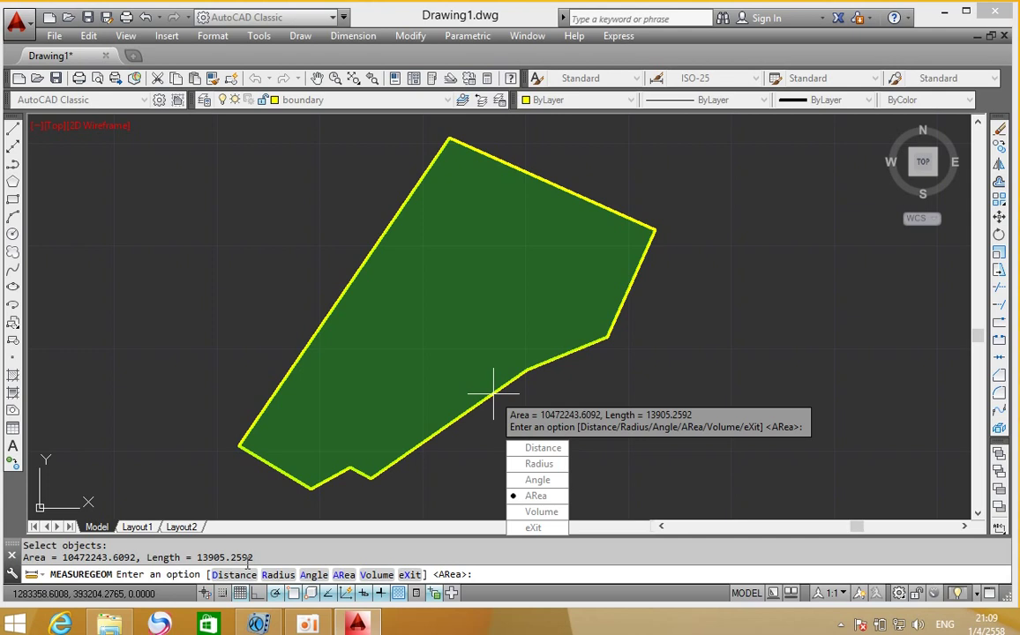
pyautogui.press('Escape')
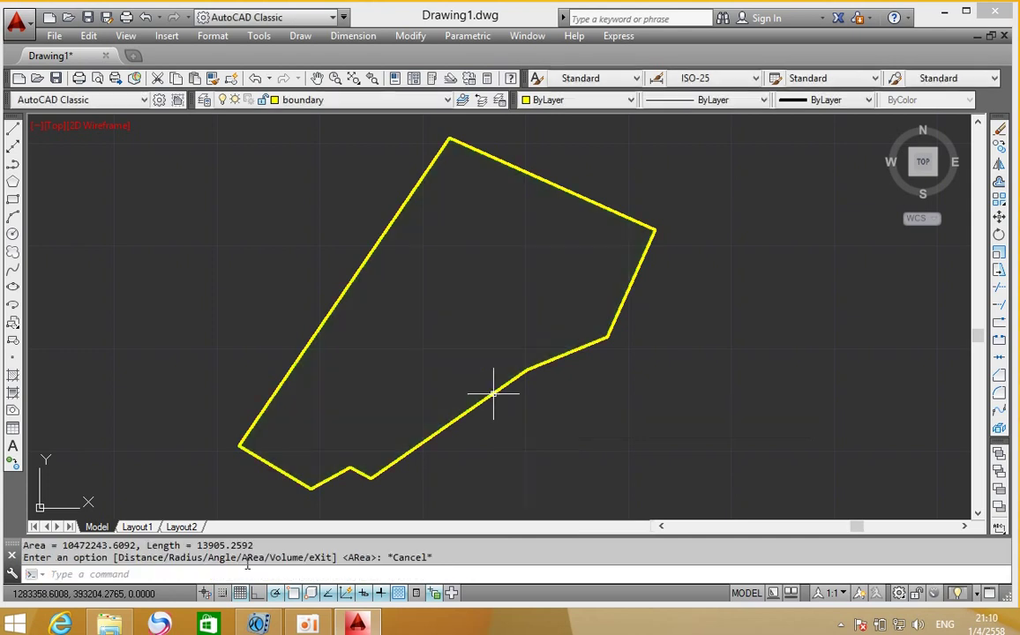
# Step: Load area_rai_ngan_talangwa.lsp and area_setstyle.lsp via APPLOAD, accepting both security warnings
pyautogui.moveTo(259, 467); pyautogui.dragTo(336, 454, button='middle')
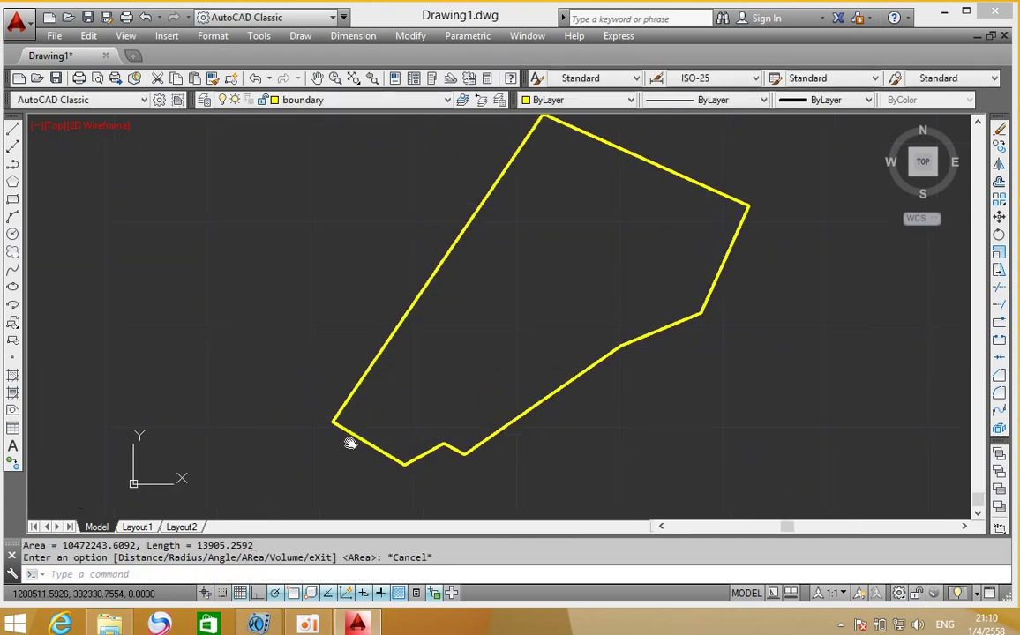
pyautogui.moveTo(429, 356); pyautogui.dragTo(416, 364, button='middle')
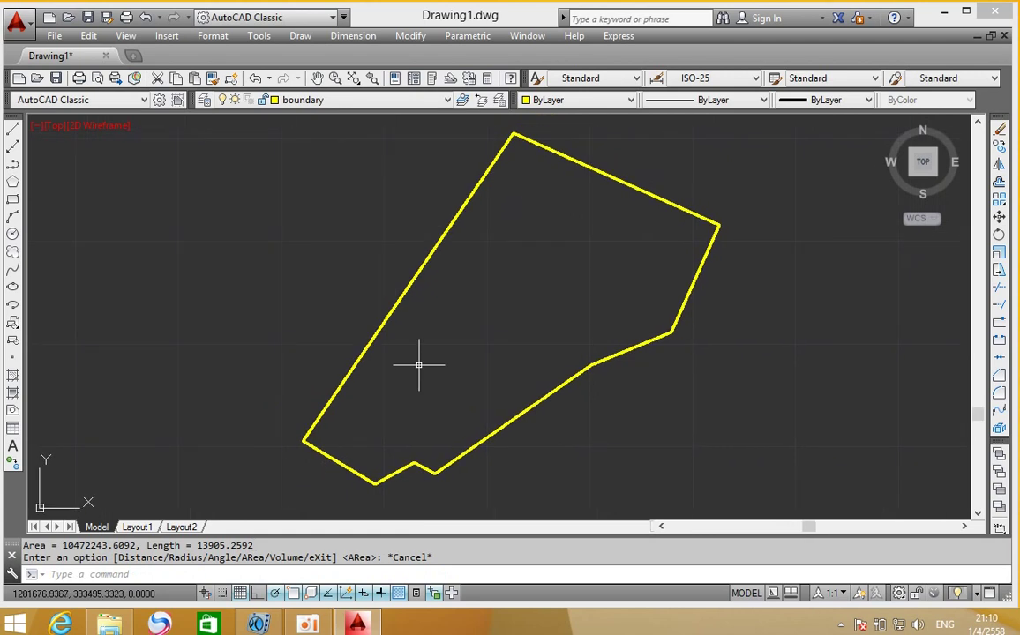
pyautogui.click(254, 36)
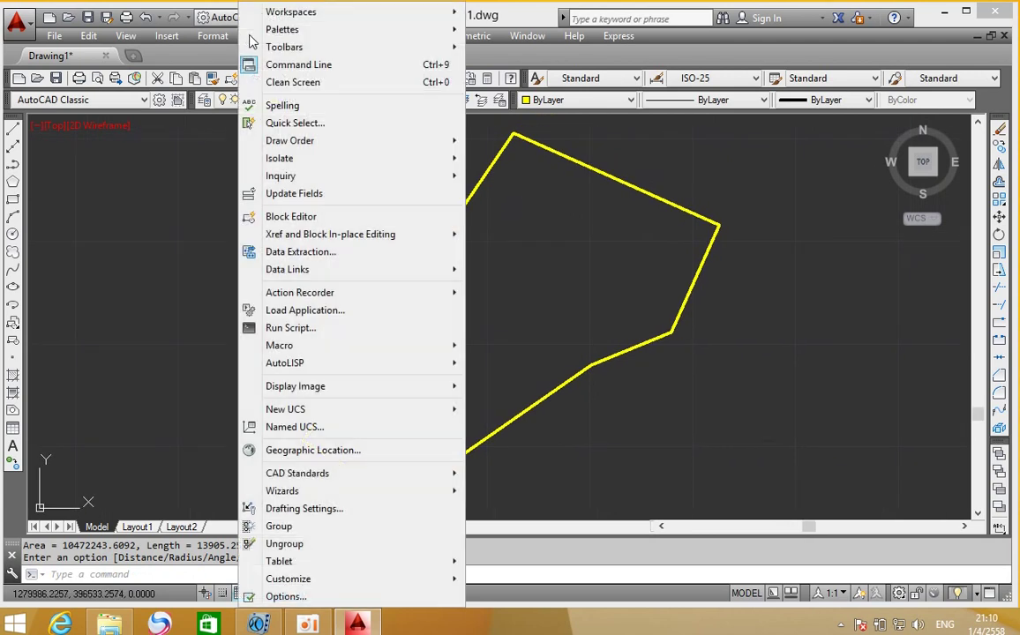
pyautogui.click(311, 317)
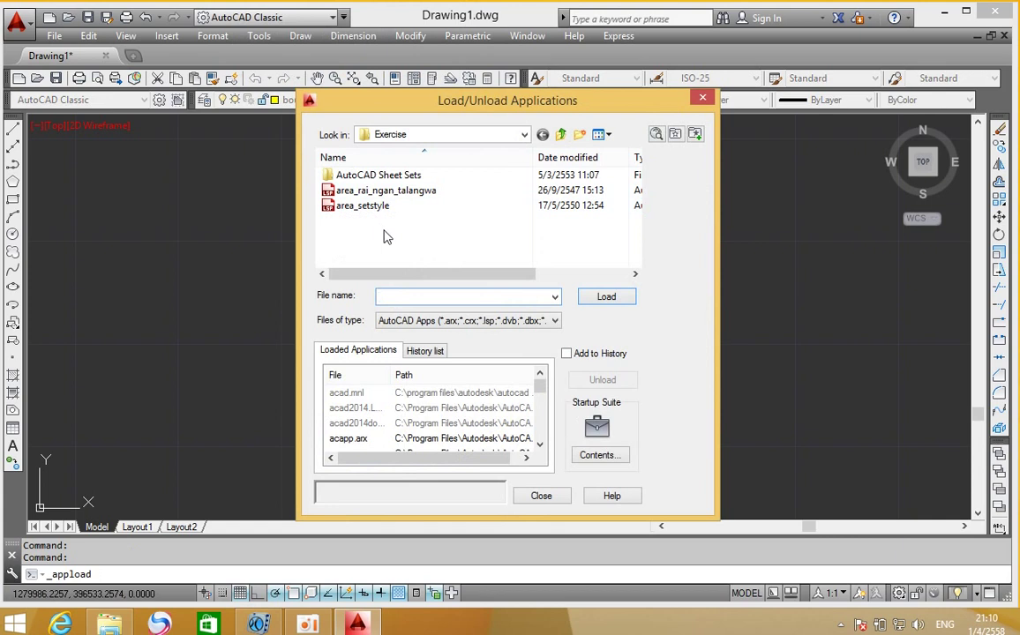
pyautogui.click(365, 191)
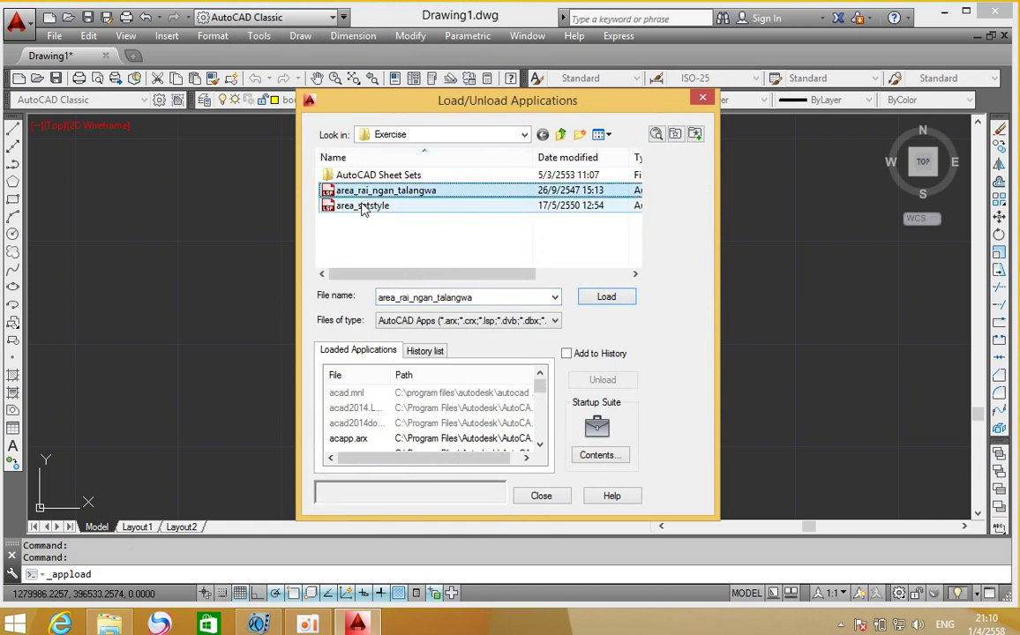
pyautogui.keyDown('ctrl'); pyautogui.click(378, 209); pyautogui.keyUp('ctrl')
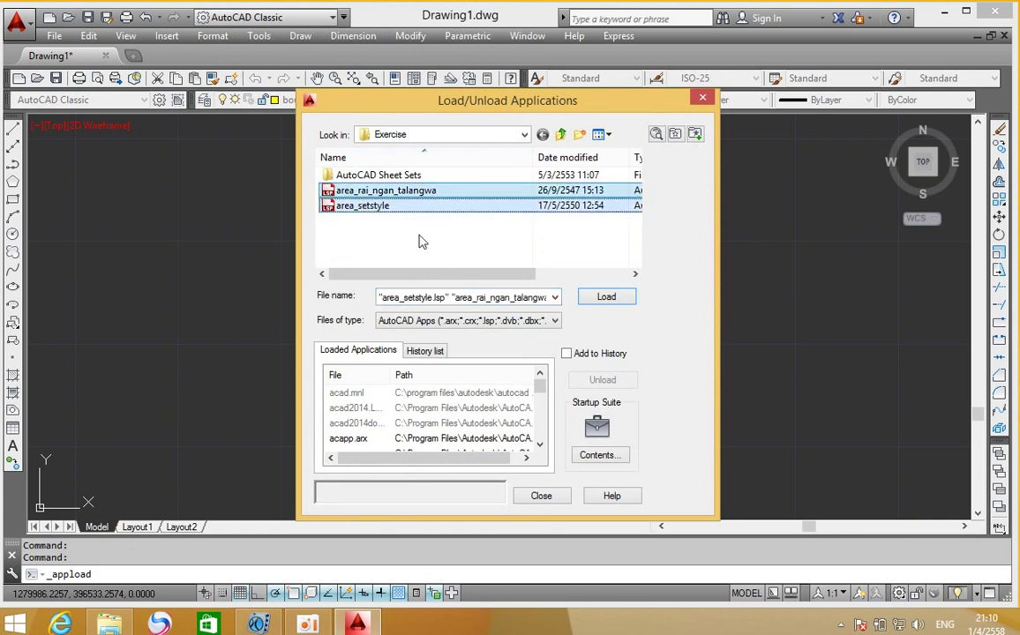
pyautogui.click(606, 297)
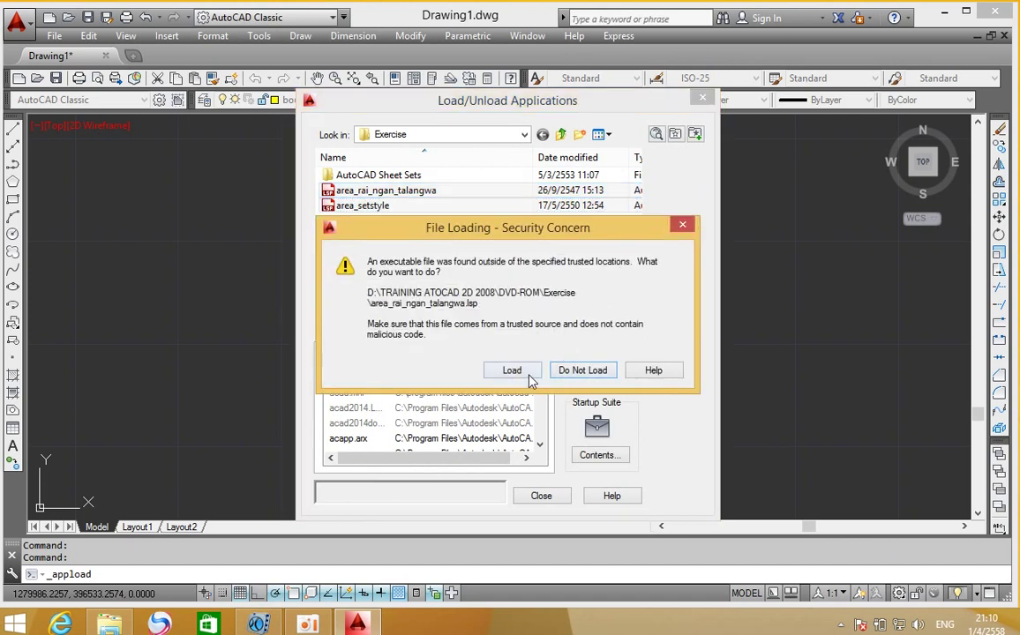
pyautogui.click(515, 372)
pyautogui.click(515, 373)
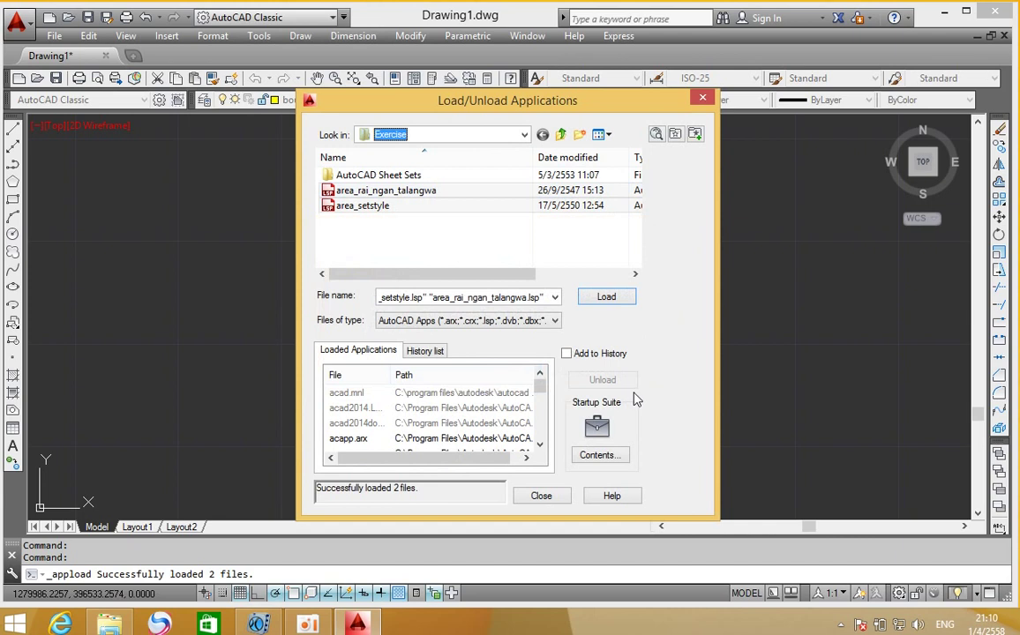
pyautogui.click(540, 496)
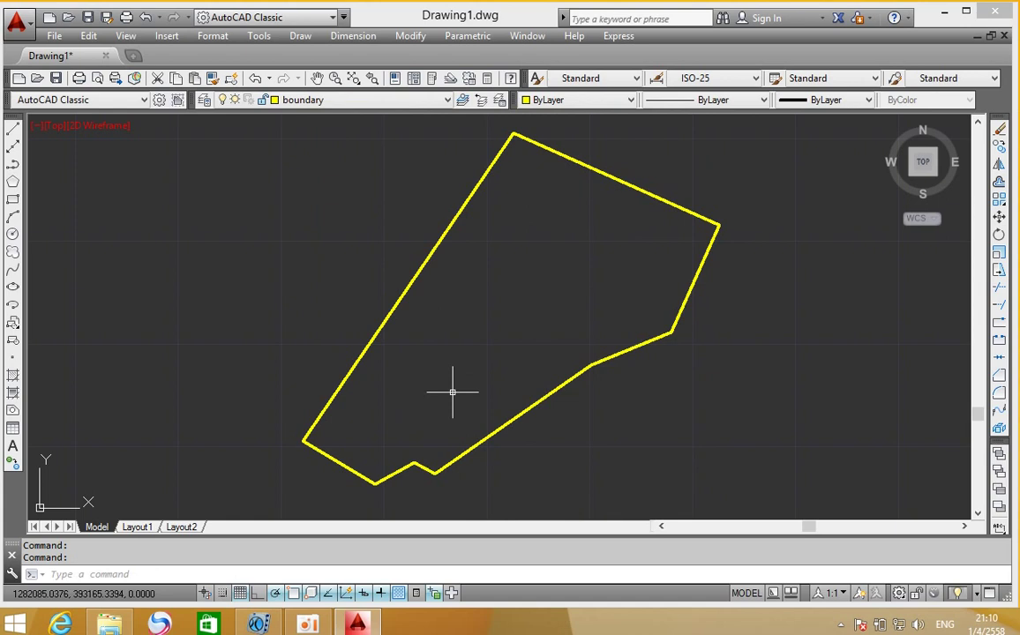
# Step: Reopen the Load/Unload Applications dialog from the command line
pyautogui.scroll(2, 464, 366)
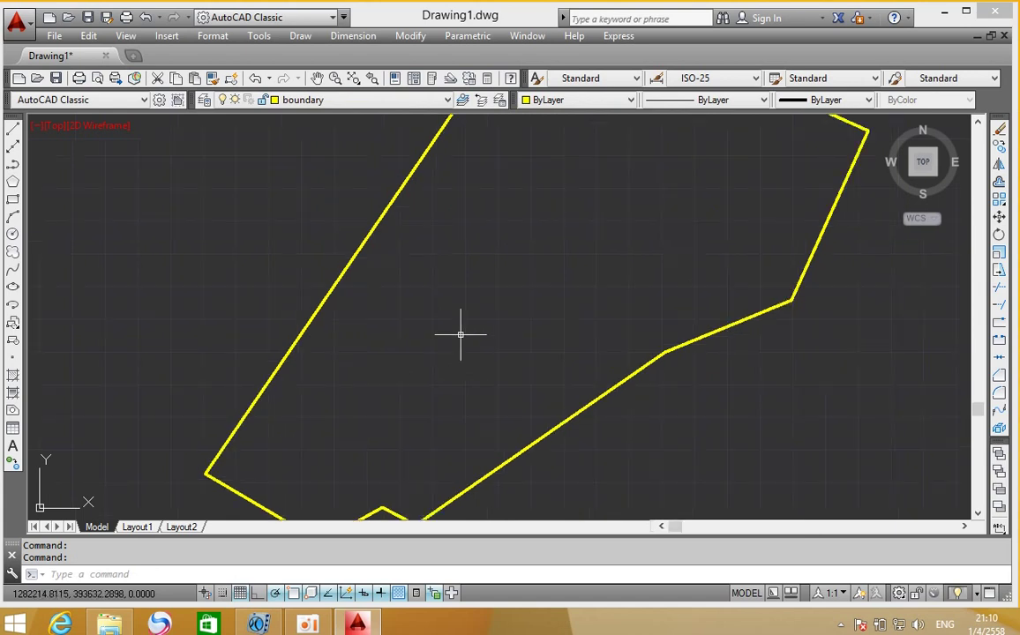
pyautogui.scroll(-2, 461, 339)
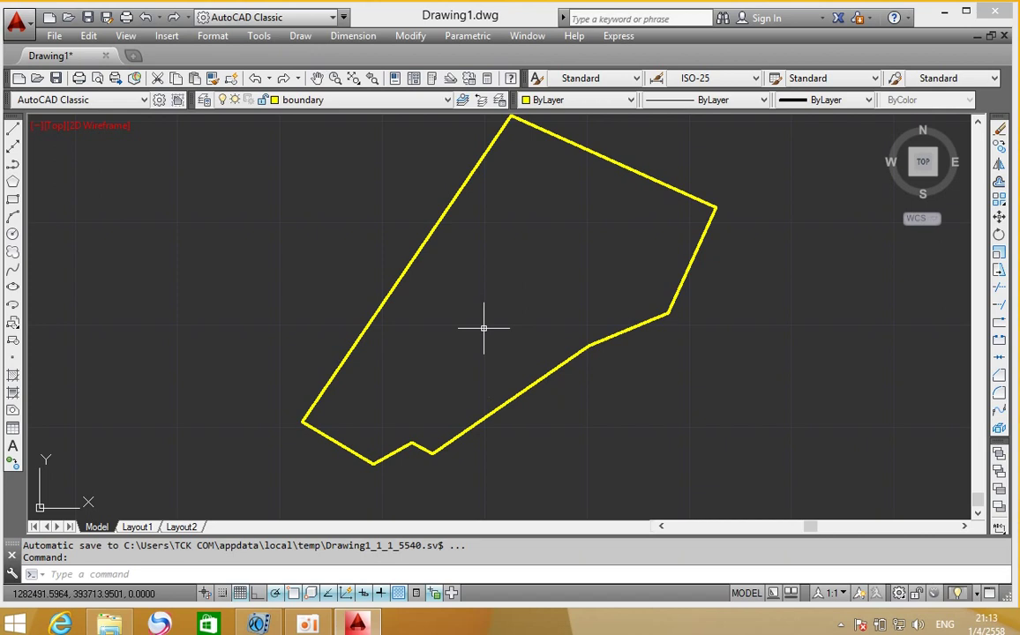
pyautogui.write('st')
pyautogui.press('Return')
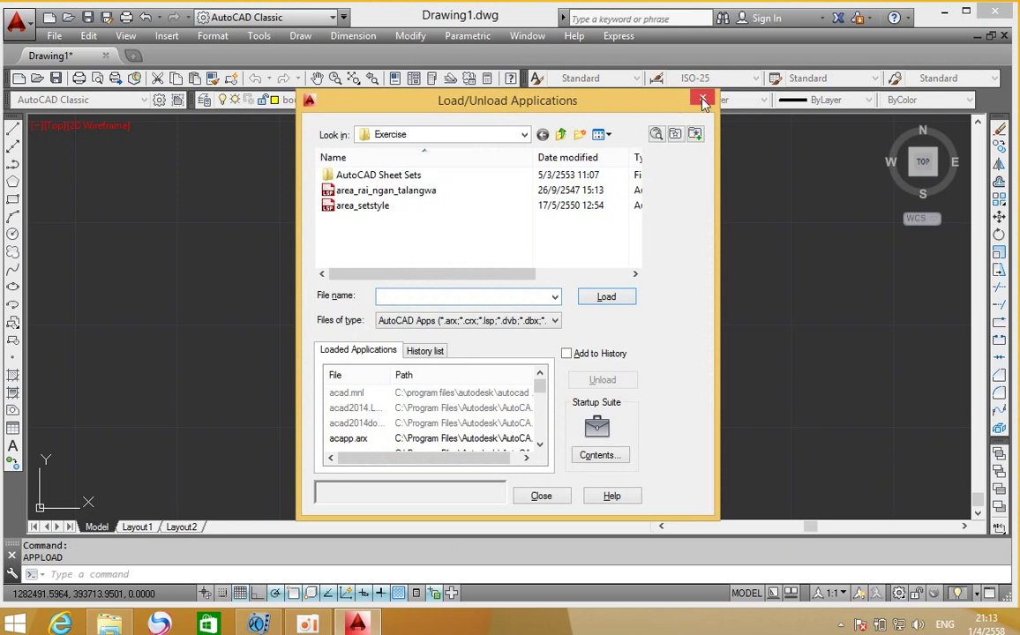
# Step: Load both area_rai_ngan_talangwa.lsp and area_setstyle.lsp, then close the loader
pyautogui.click(367, 208)
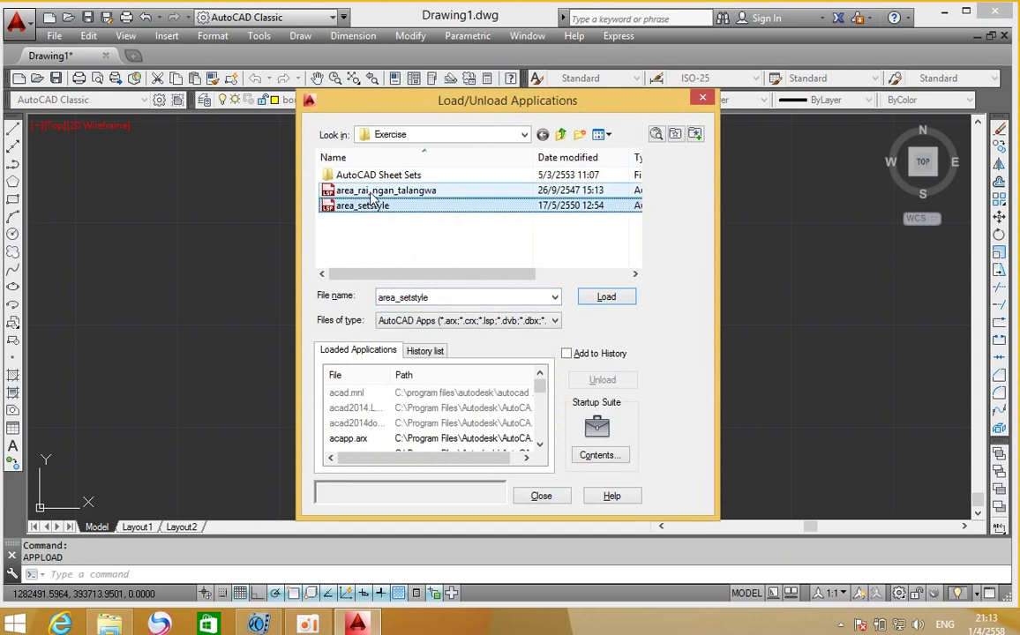
pyautogui.click(374, 194)
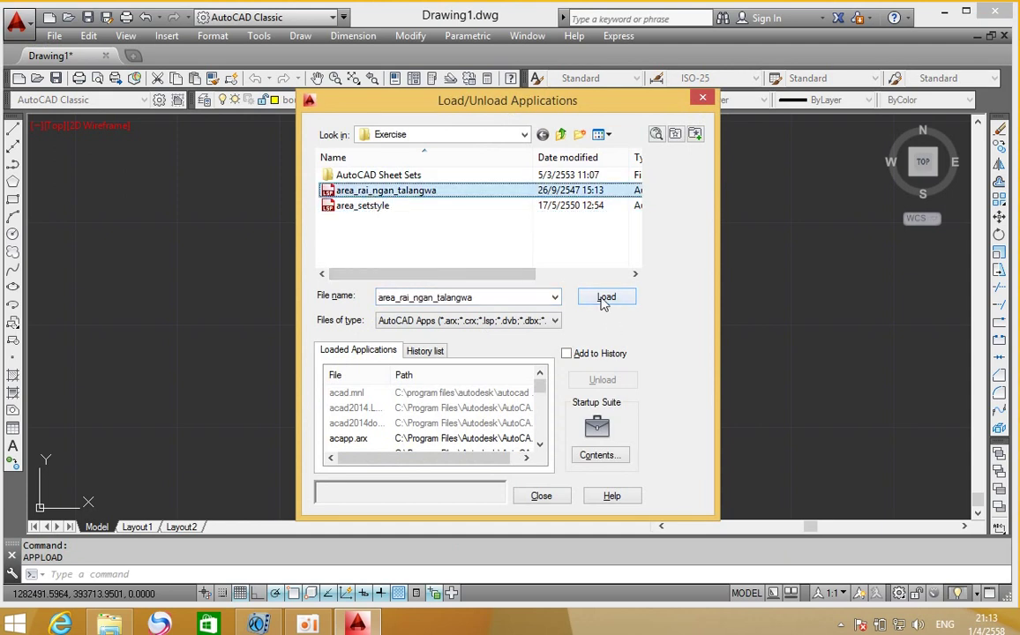
pyautogui.click(606, 298)
pyautogui.click(349, 210)
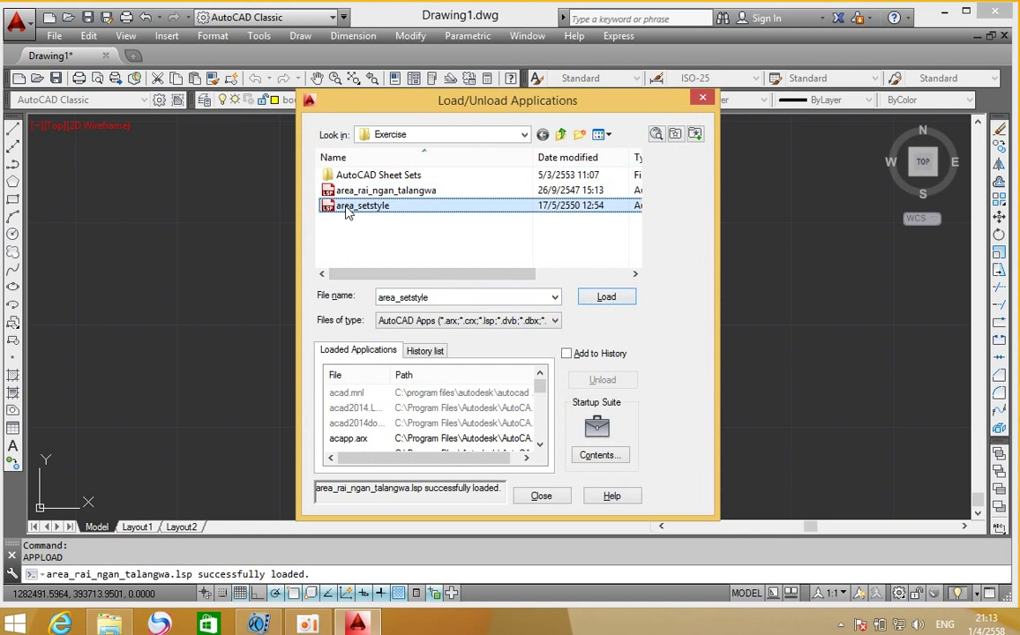
pyautogui.keyDown('ctrl'); pyautogui.click(348, 191); pyautogui.keyUp('ctrl')
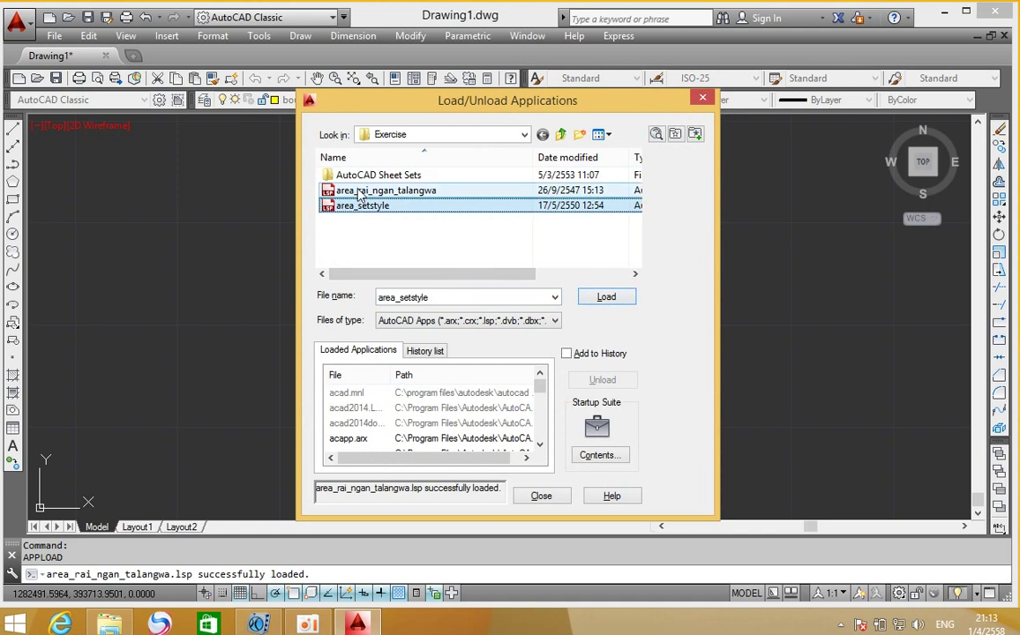
pyautogui.click(601, 300)
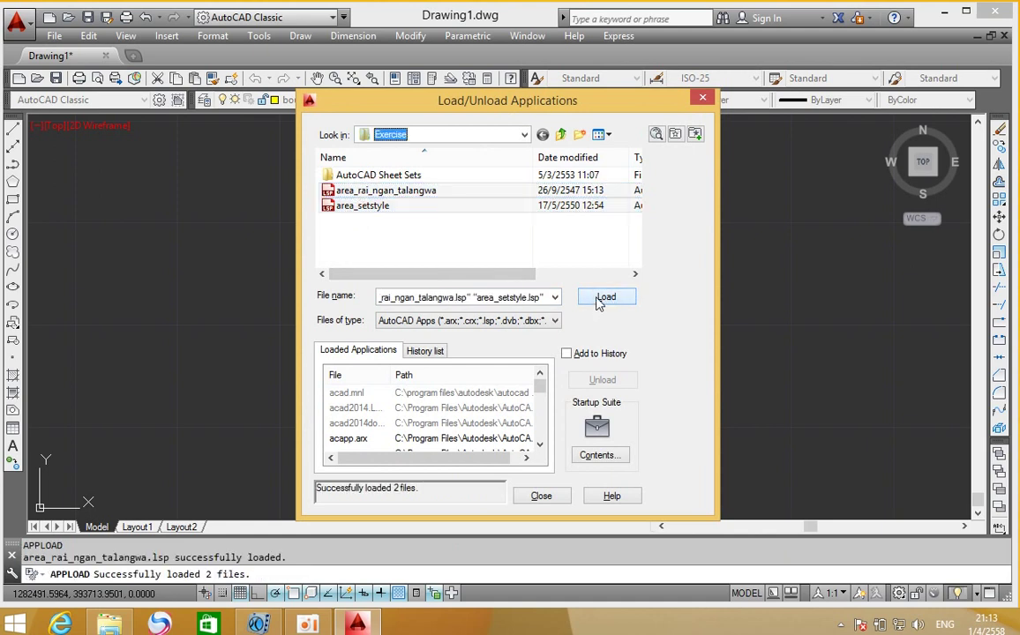
pyautogui.click(542, 497)
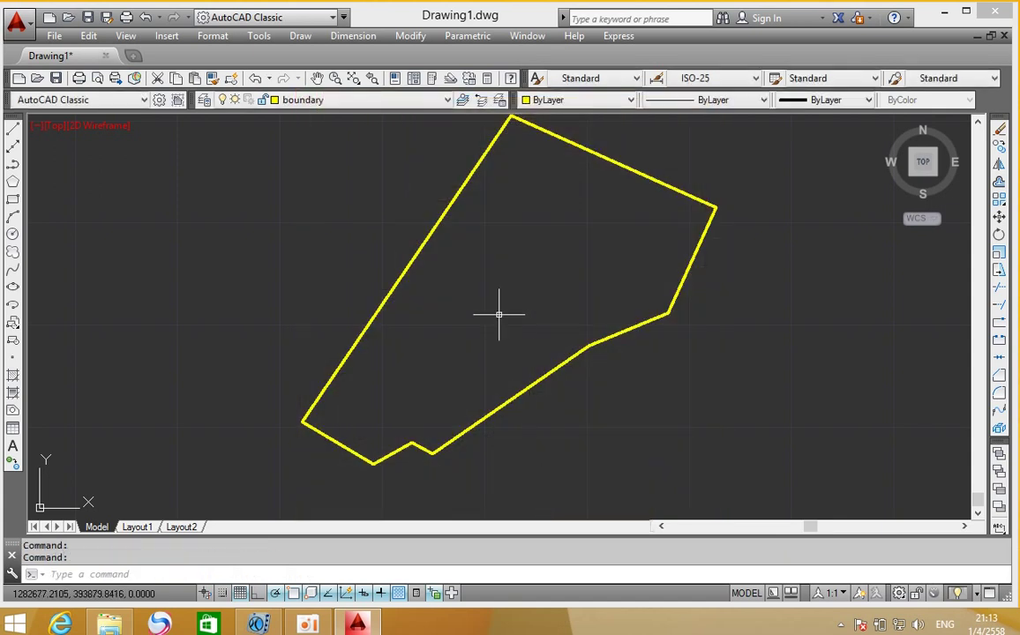
# Step: Run the ST routine to make AngsanaUPC current, picking two points for text height
pyautogui.write('S')
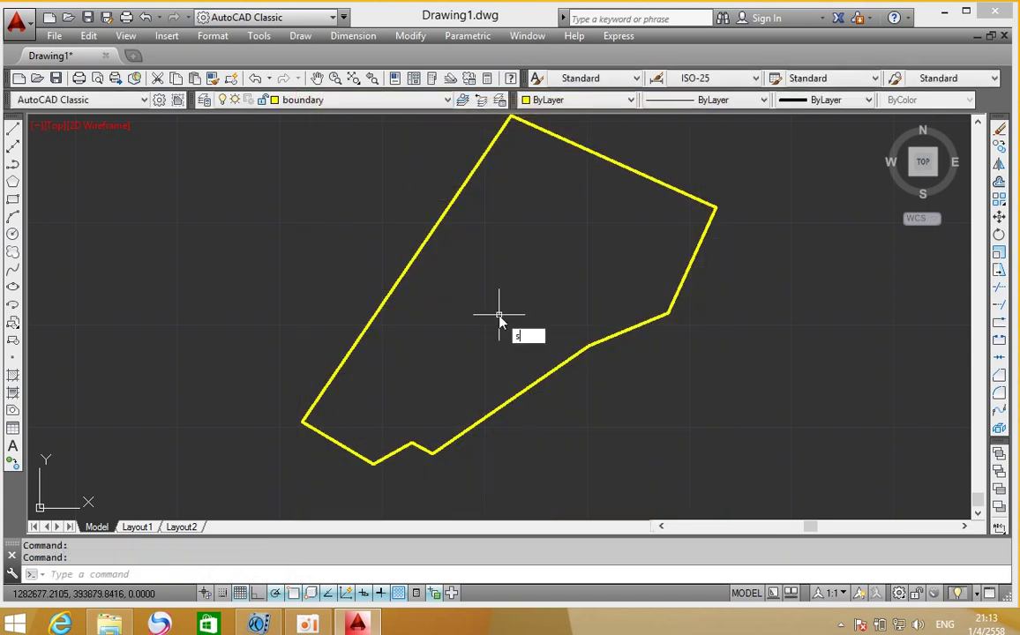
pyautogui.write('T')
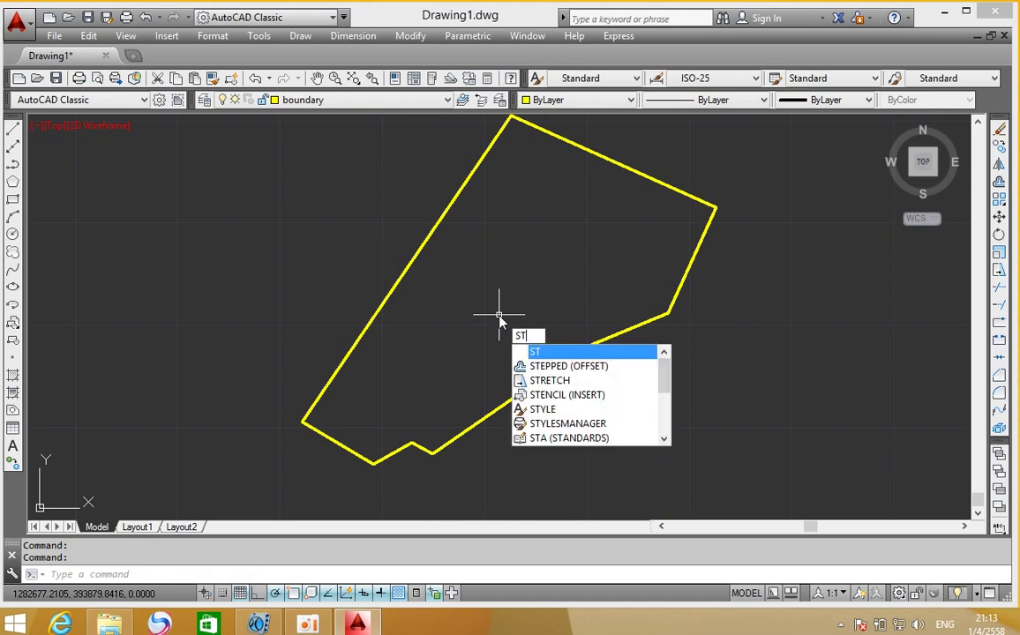
pyautogui.press('Return')
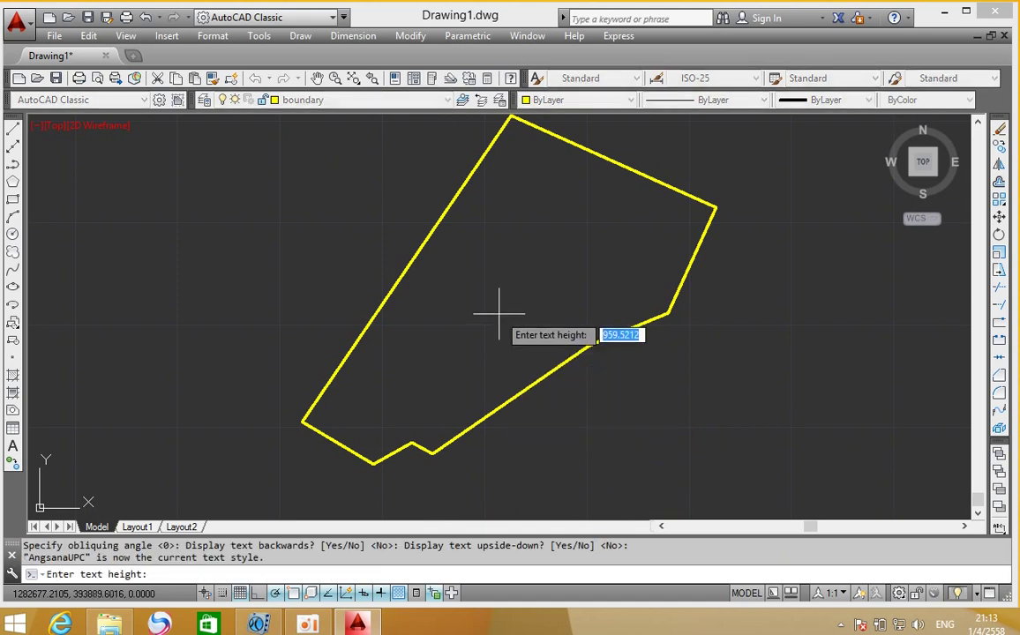
pyautogui.scroll(2, 491, 318)
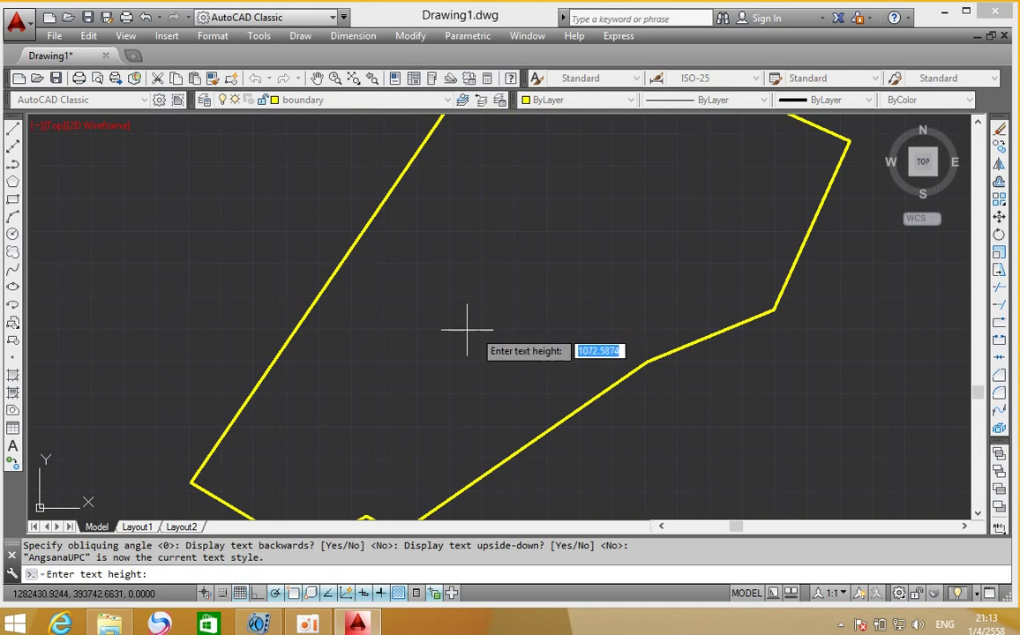
pyautogui.scroll(2, 446, 330)
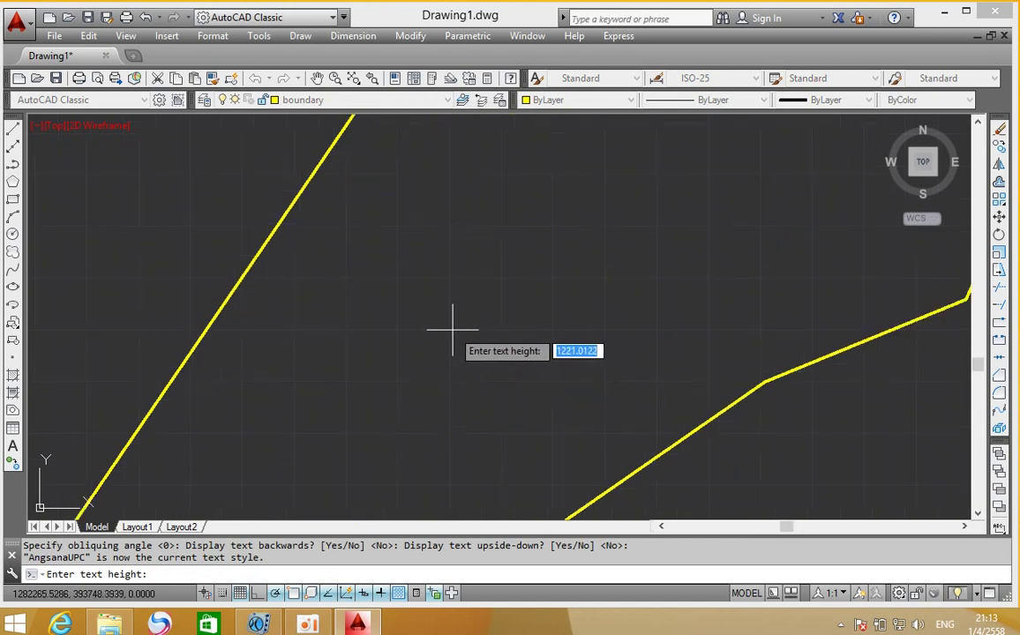
pyautogui.click(449, 327)
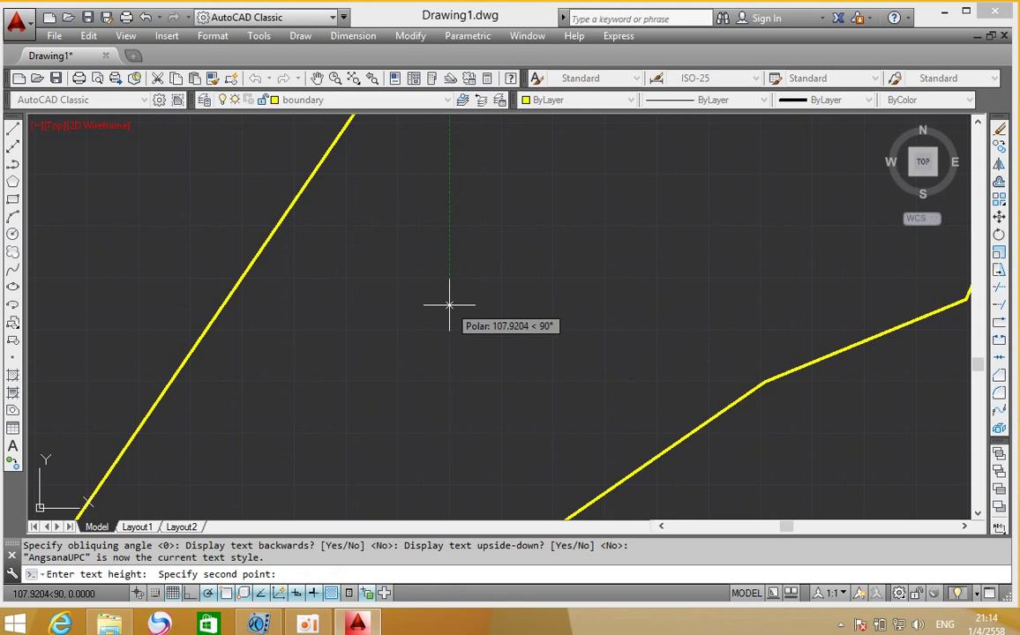
pyautogui.click(449, 304)
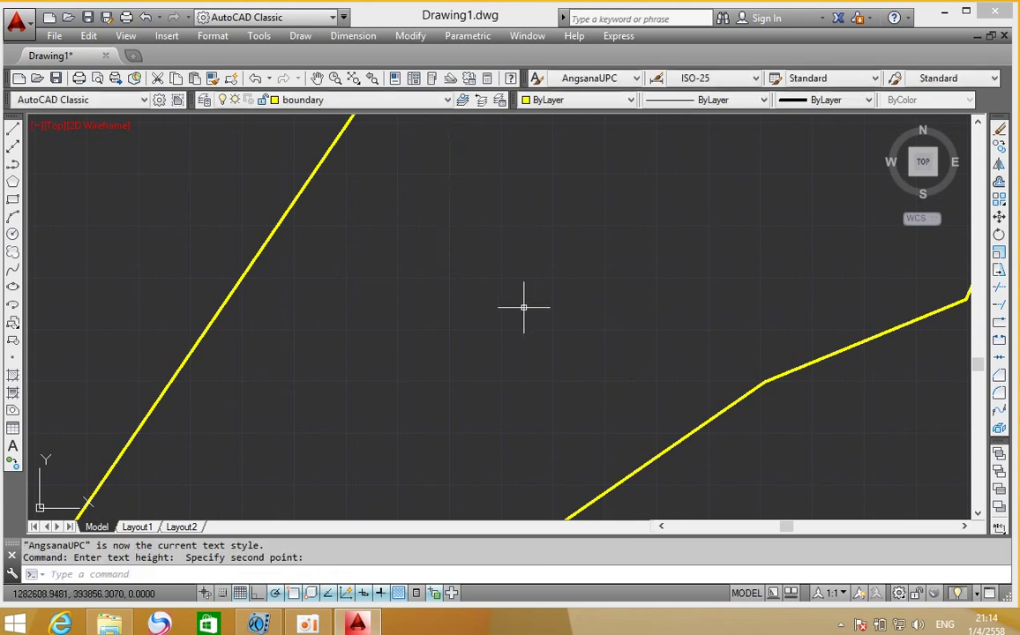
pyautogui.scroll(-5, 527, 307)
pyautogui.scroll(5, 517, 181)
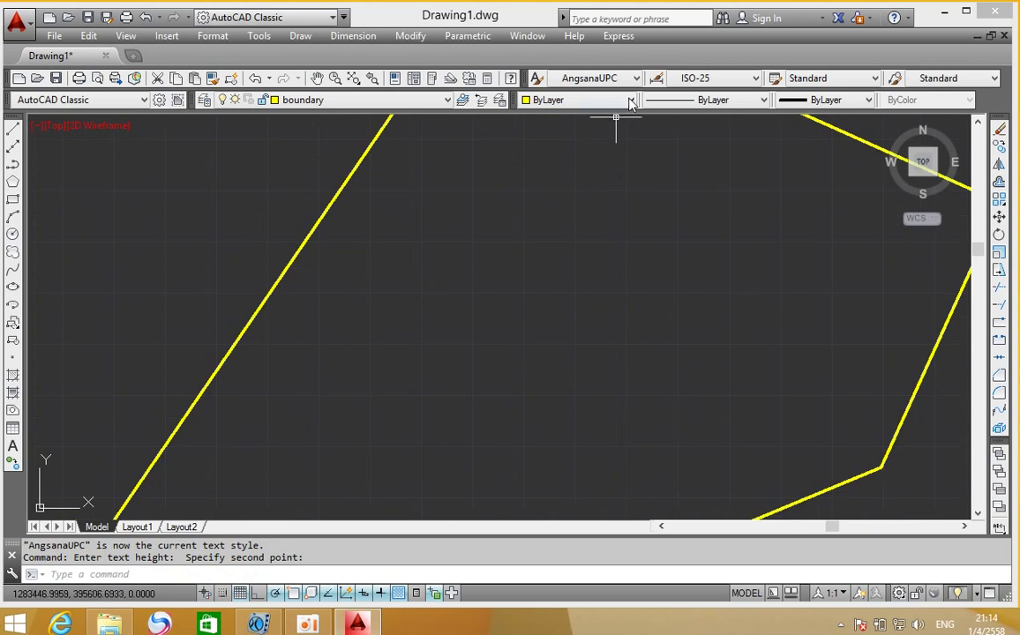
pyautogui.click(572, 100)
# Step: With Blue current, run ARE and pick inside the boundary to place the 6545 ไร่ 0 งาน 60.9 ตารางวา label
pyautogui.click(570, 193)
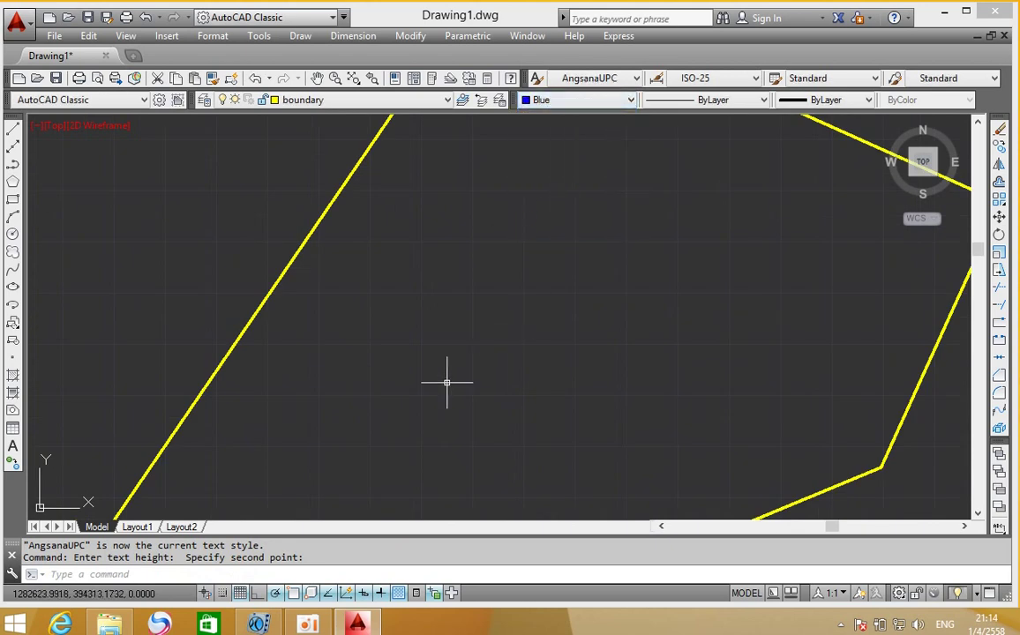
pyautogui.write('ARe')
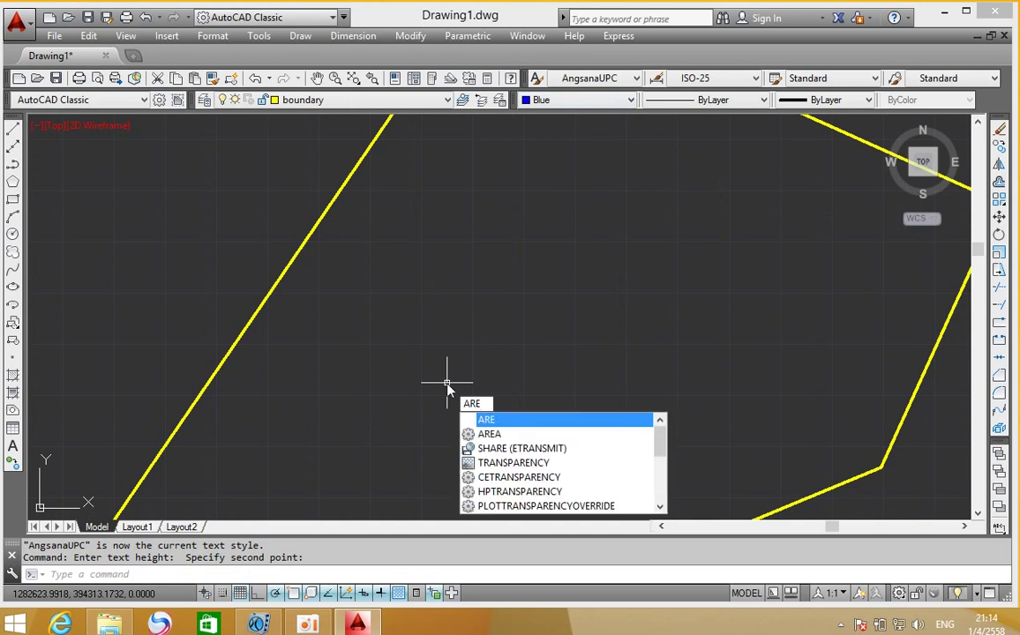
pyautogui.press('Return')
pyautogui.scroll(-2, 529, 328)
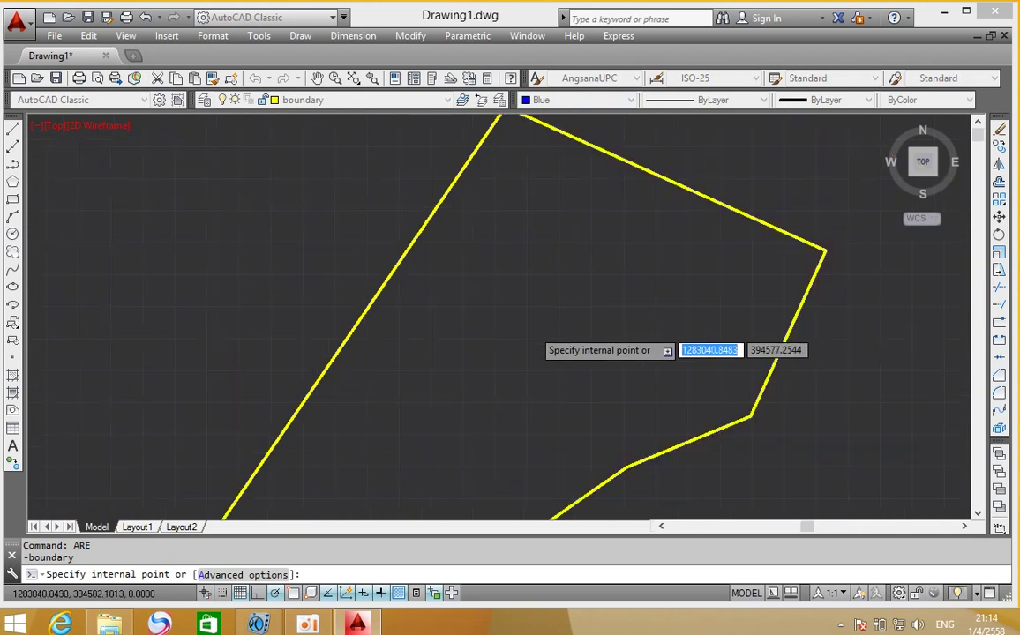
pyautogui.scroll(-2, 495, 382)
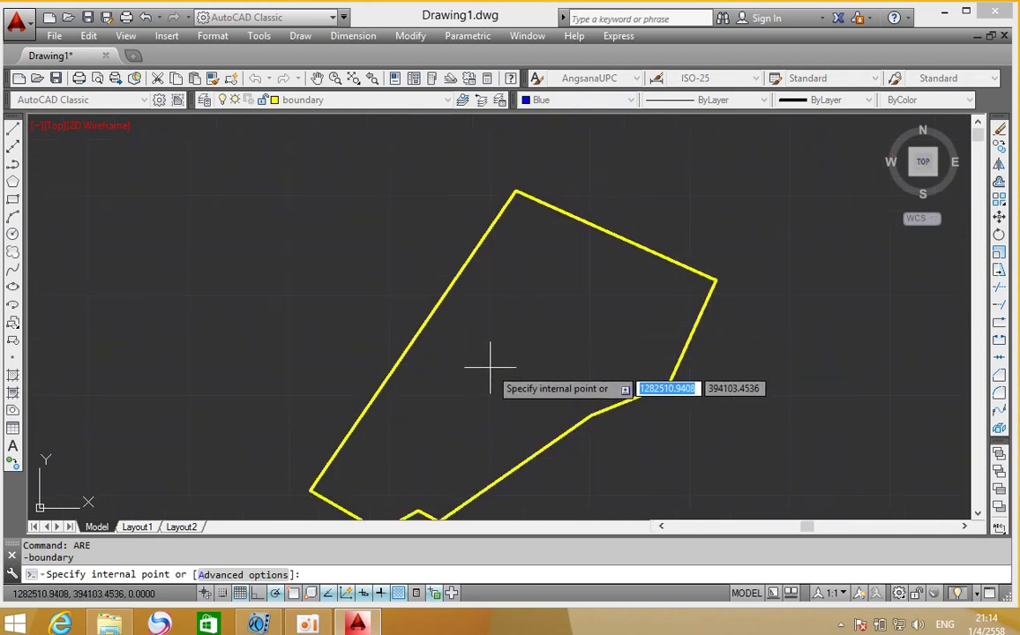
pyautogui.moveTo(490, 366); pyautogui.dragTo(502, 332, button='middle')
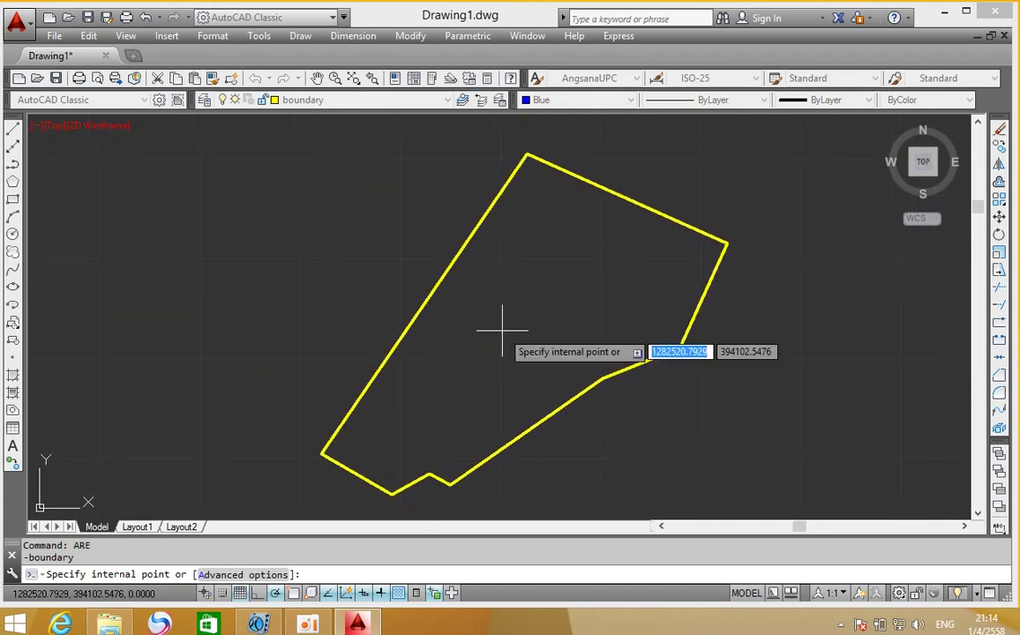
pyautogui.click(502, 331)
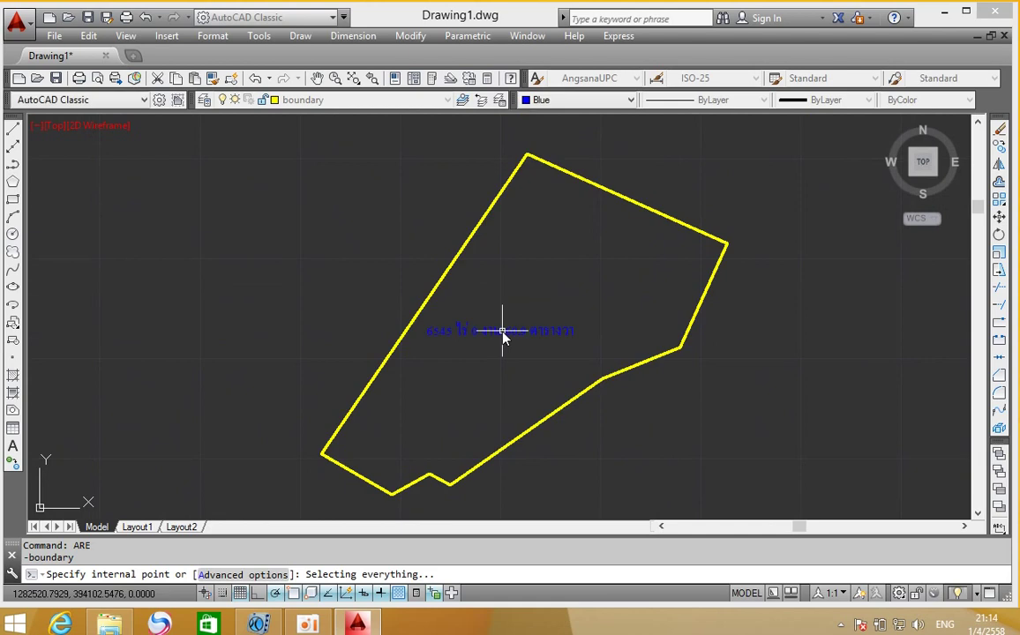
pyautogui.scroll(4, 474, 341)
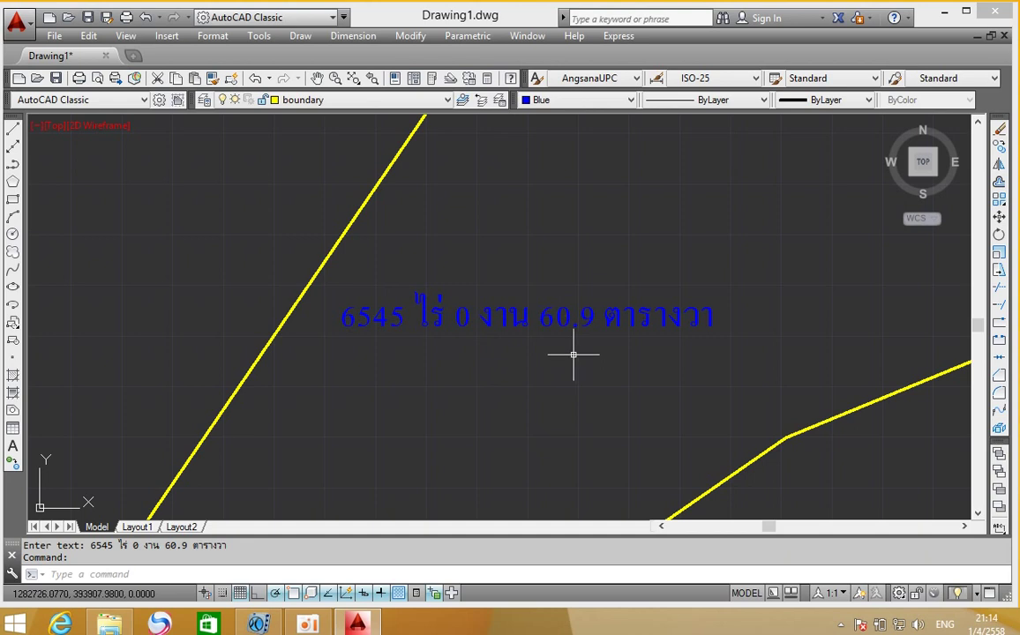
pyautogui.scroll(-4, 530, 270)
pyautogui.moveTo(529, 270); pyautogui.dragTo(516, 284, button='middle')
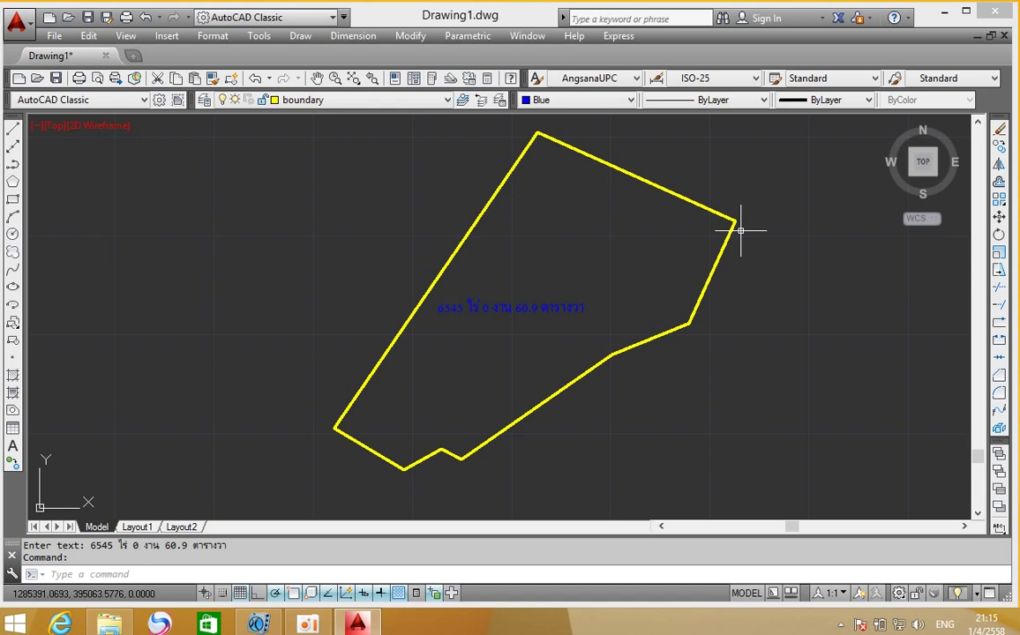
pyautogui.moveTo(594, 272); pyautogui.dragTo(561, 293, button='middle')
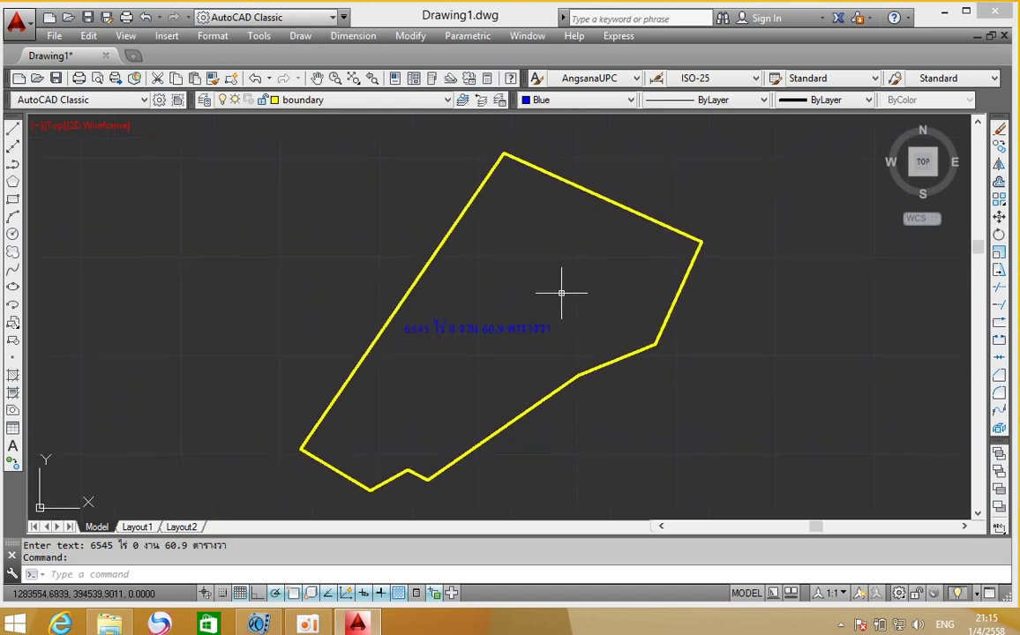